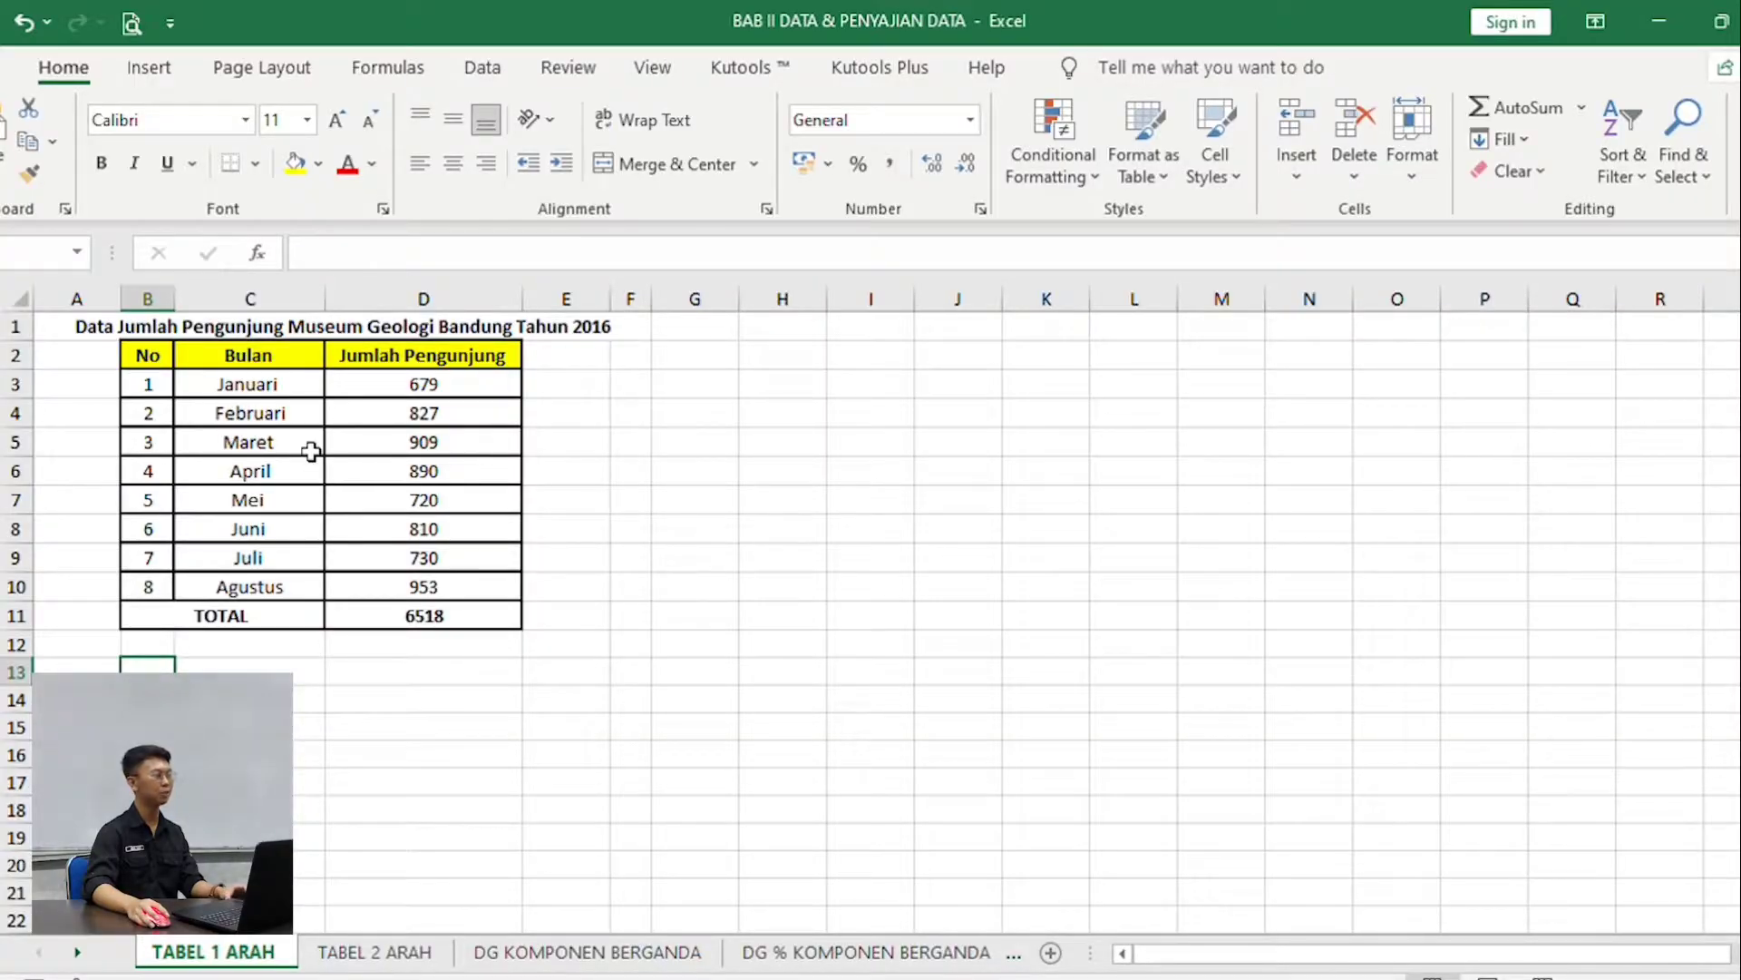
Select the month and visitor-count data in C2:D10 on the TABEL 1 ARAH sheet and open the line chart types.
left_click_drag(268, 361, 415, 581)
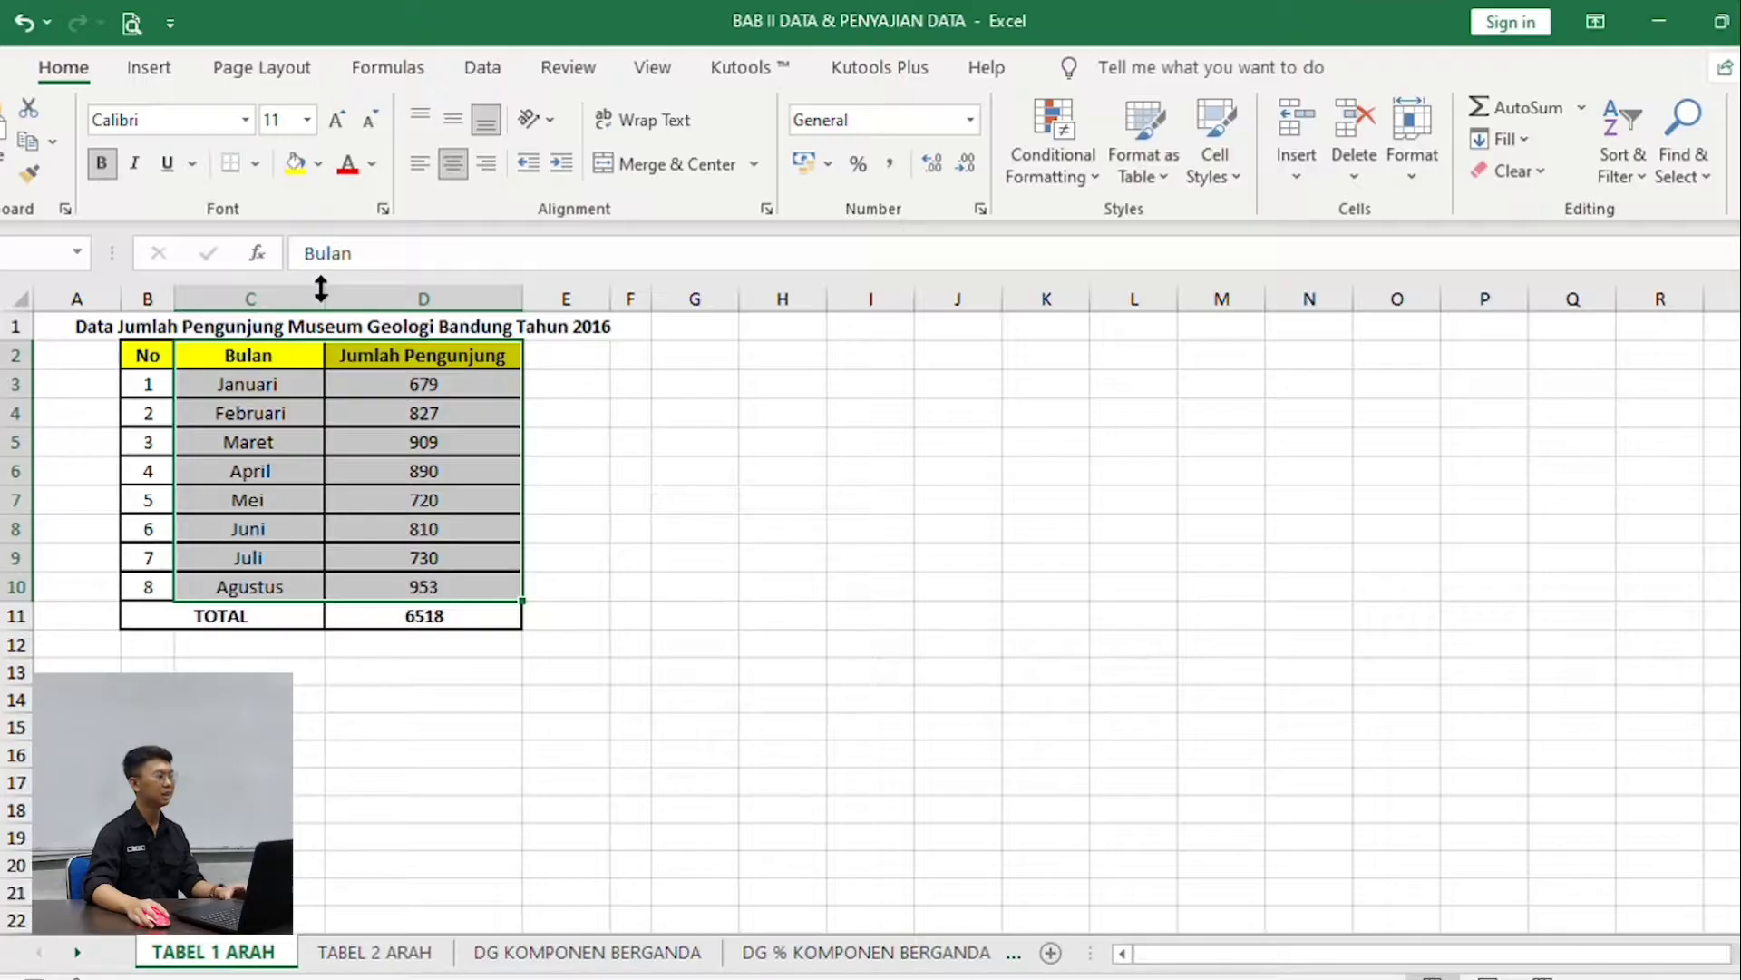
left_click(151, 69)
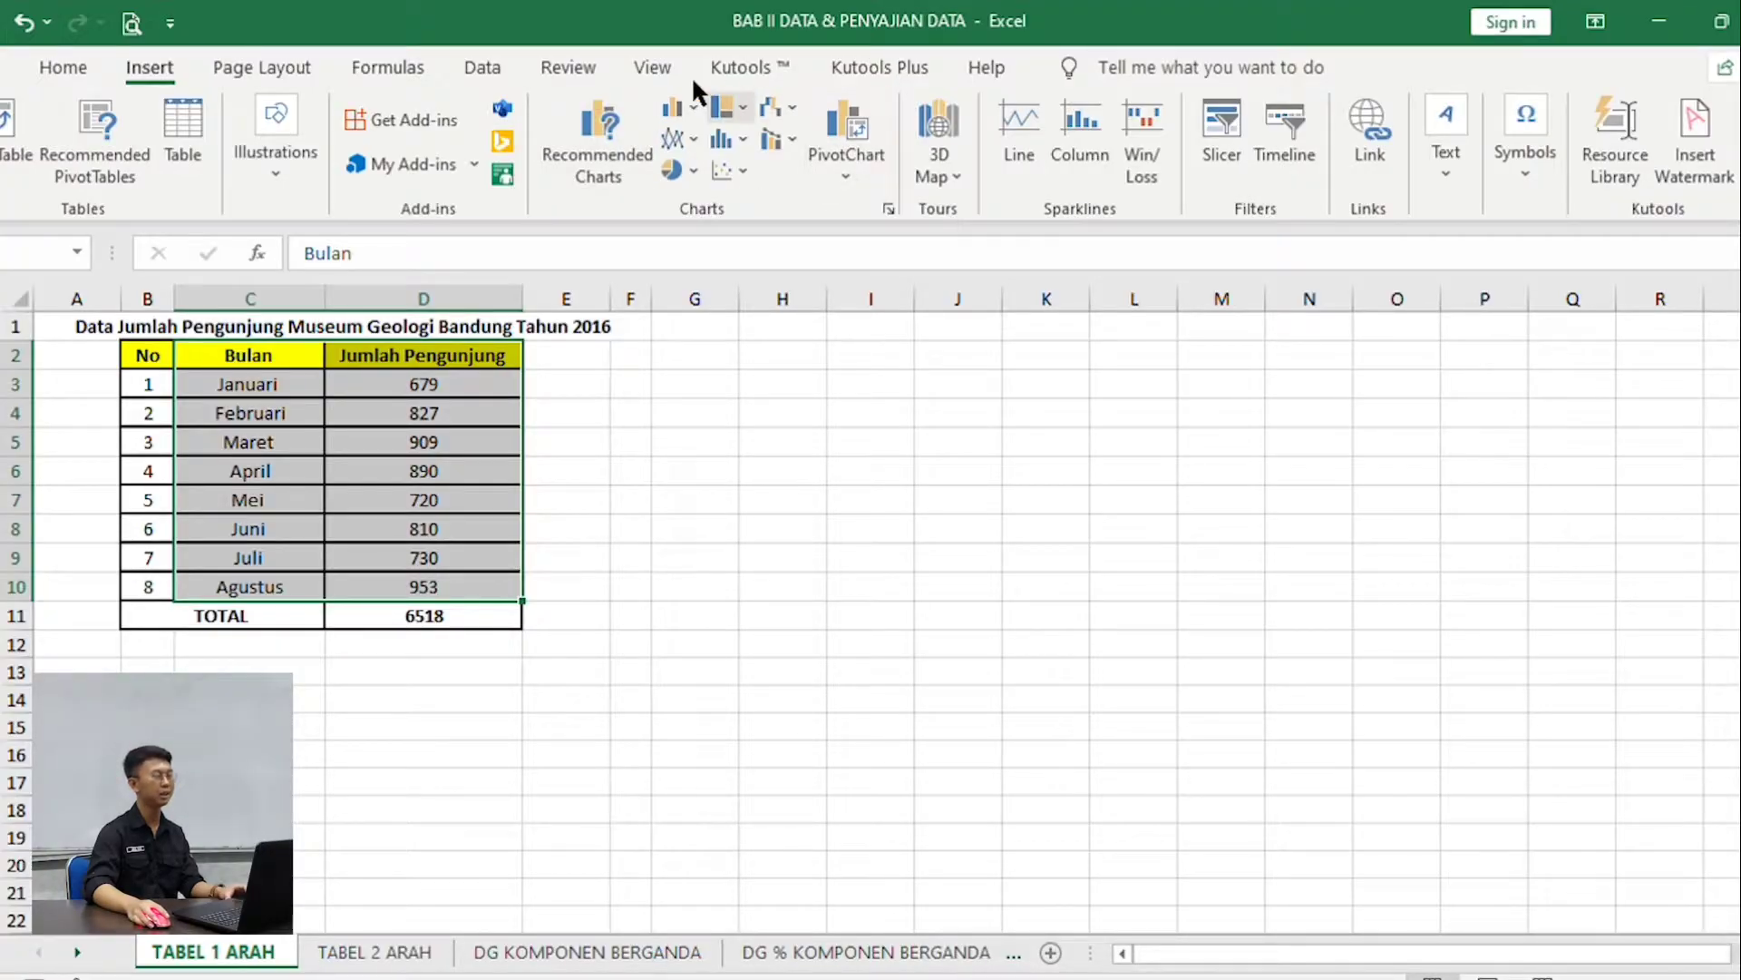
left_click(673, 144)
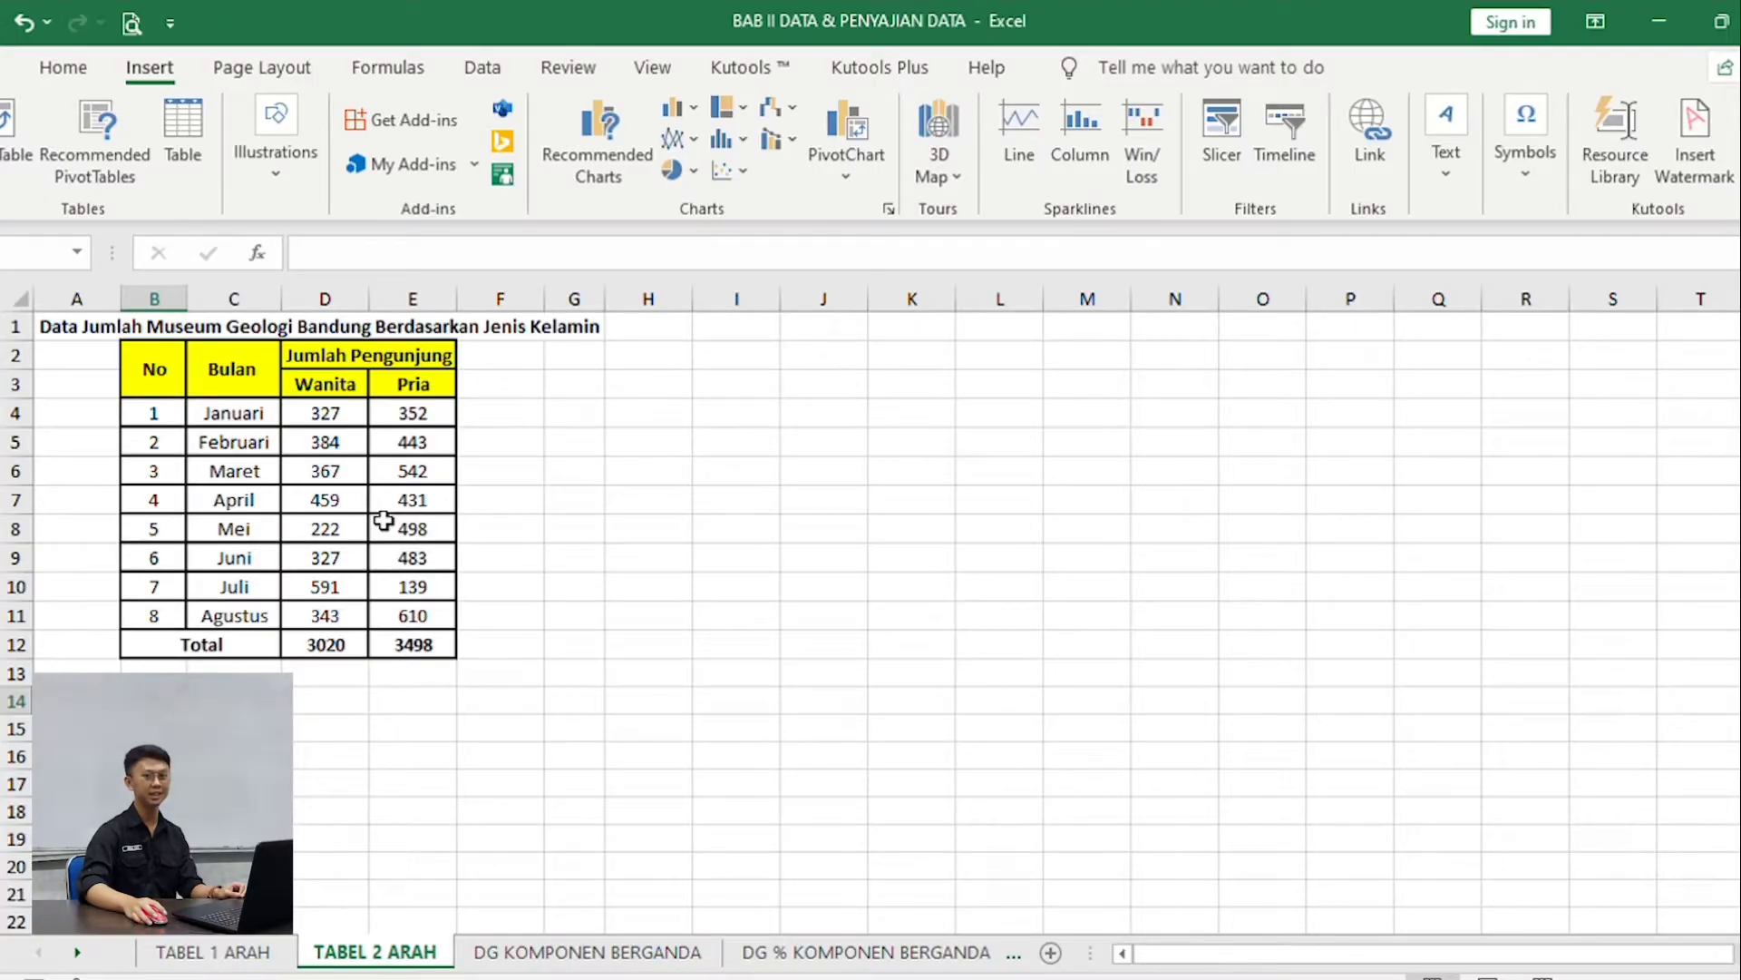
On the TABEL 2 ARAH sheet, build a line chart with markers from C2:E11 beside the table and delete it.
left_click(226, 373)
left_click_drag(226, 373, 376, 601)
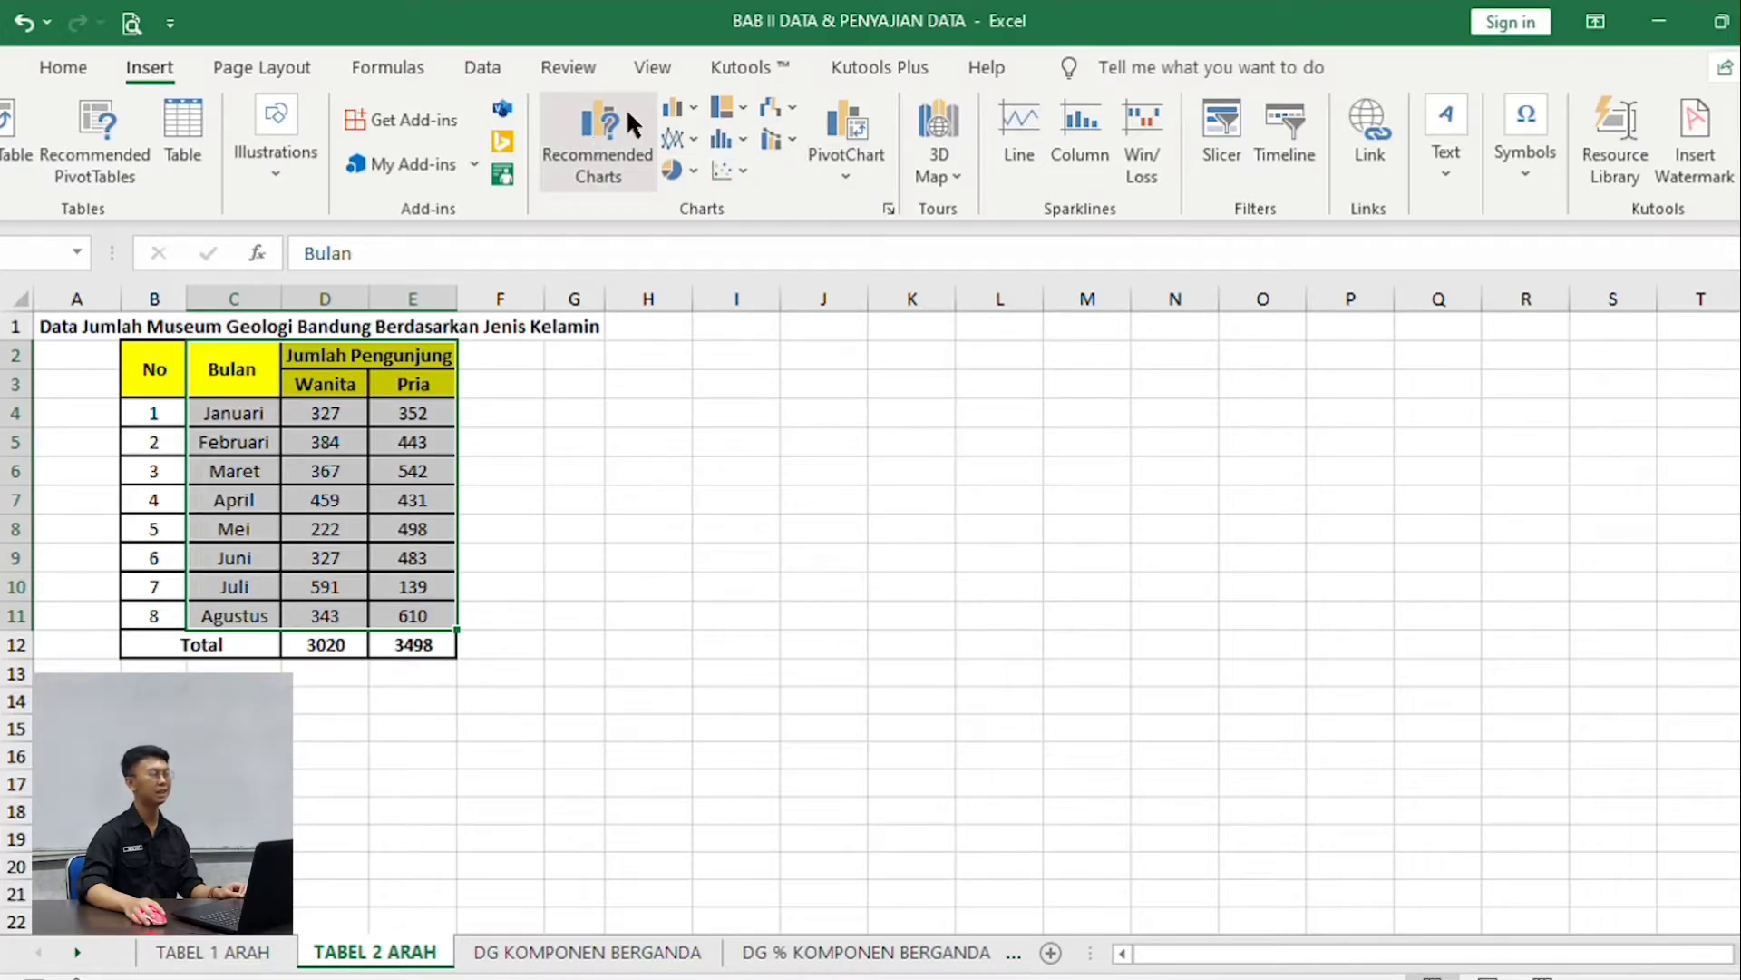
left_click(673, 138)
left_click(676, 201)
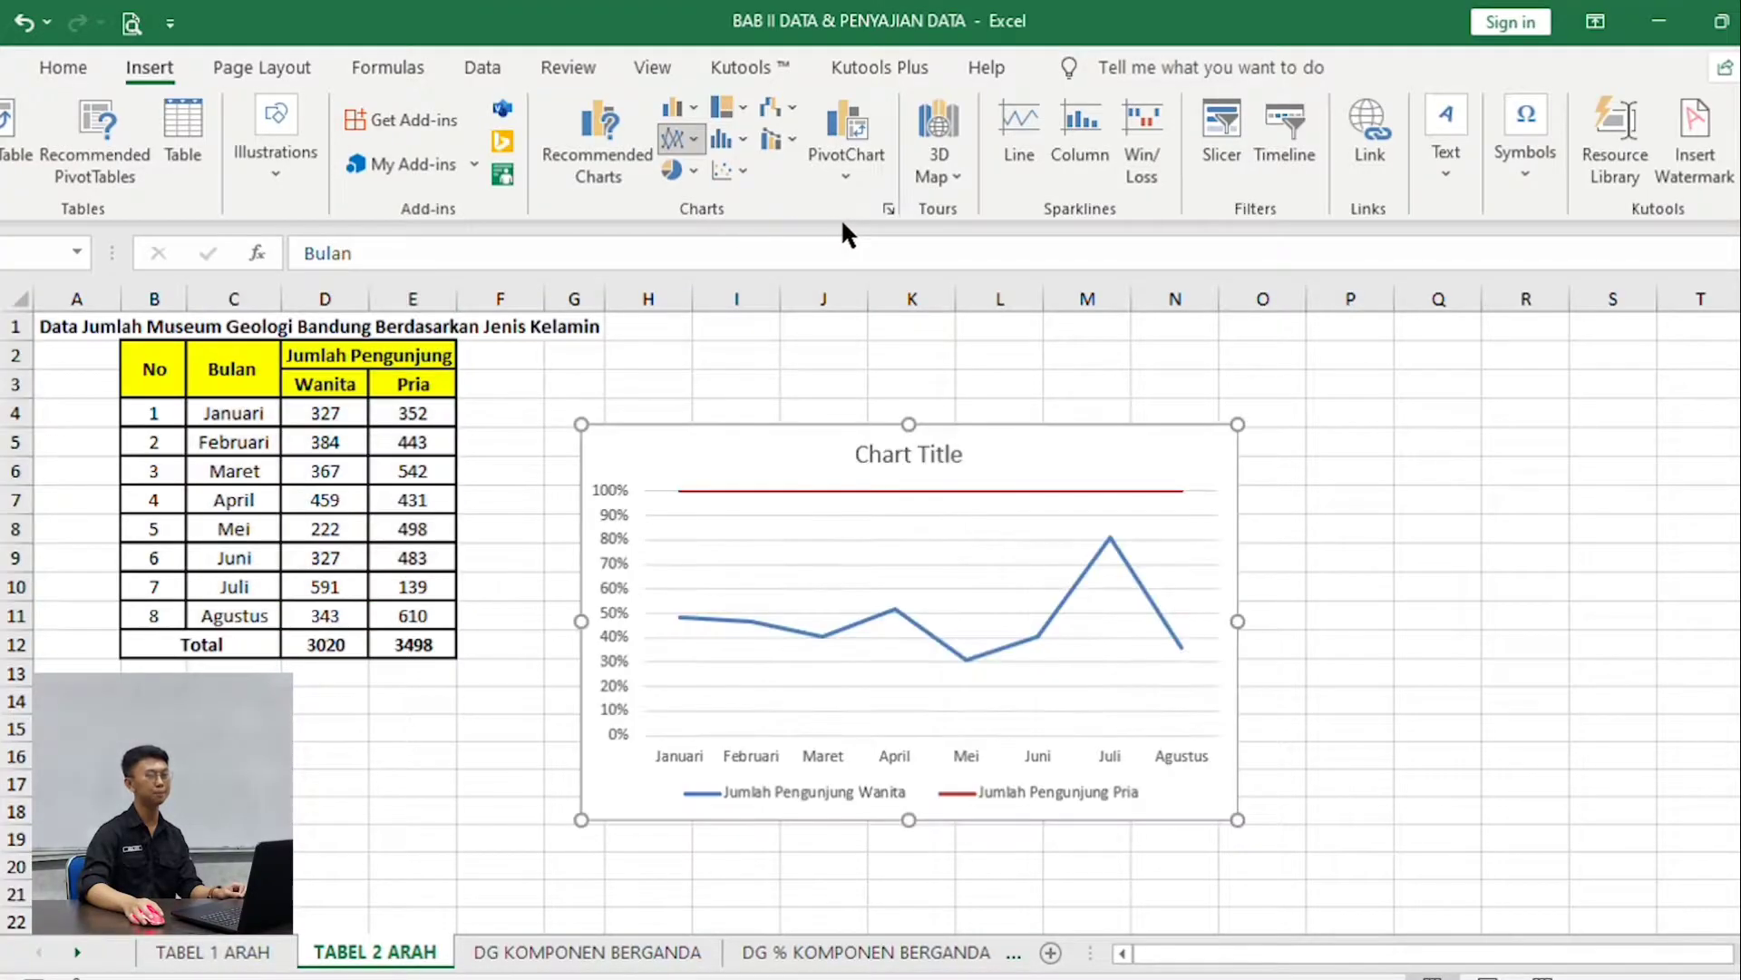
left_click(896, 223)
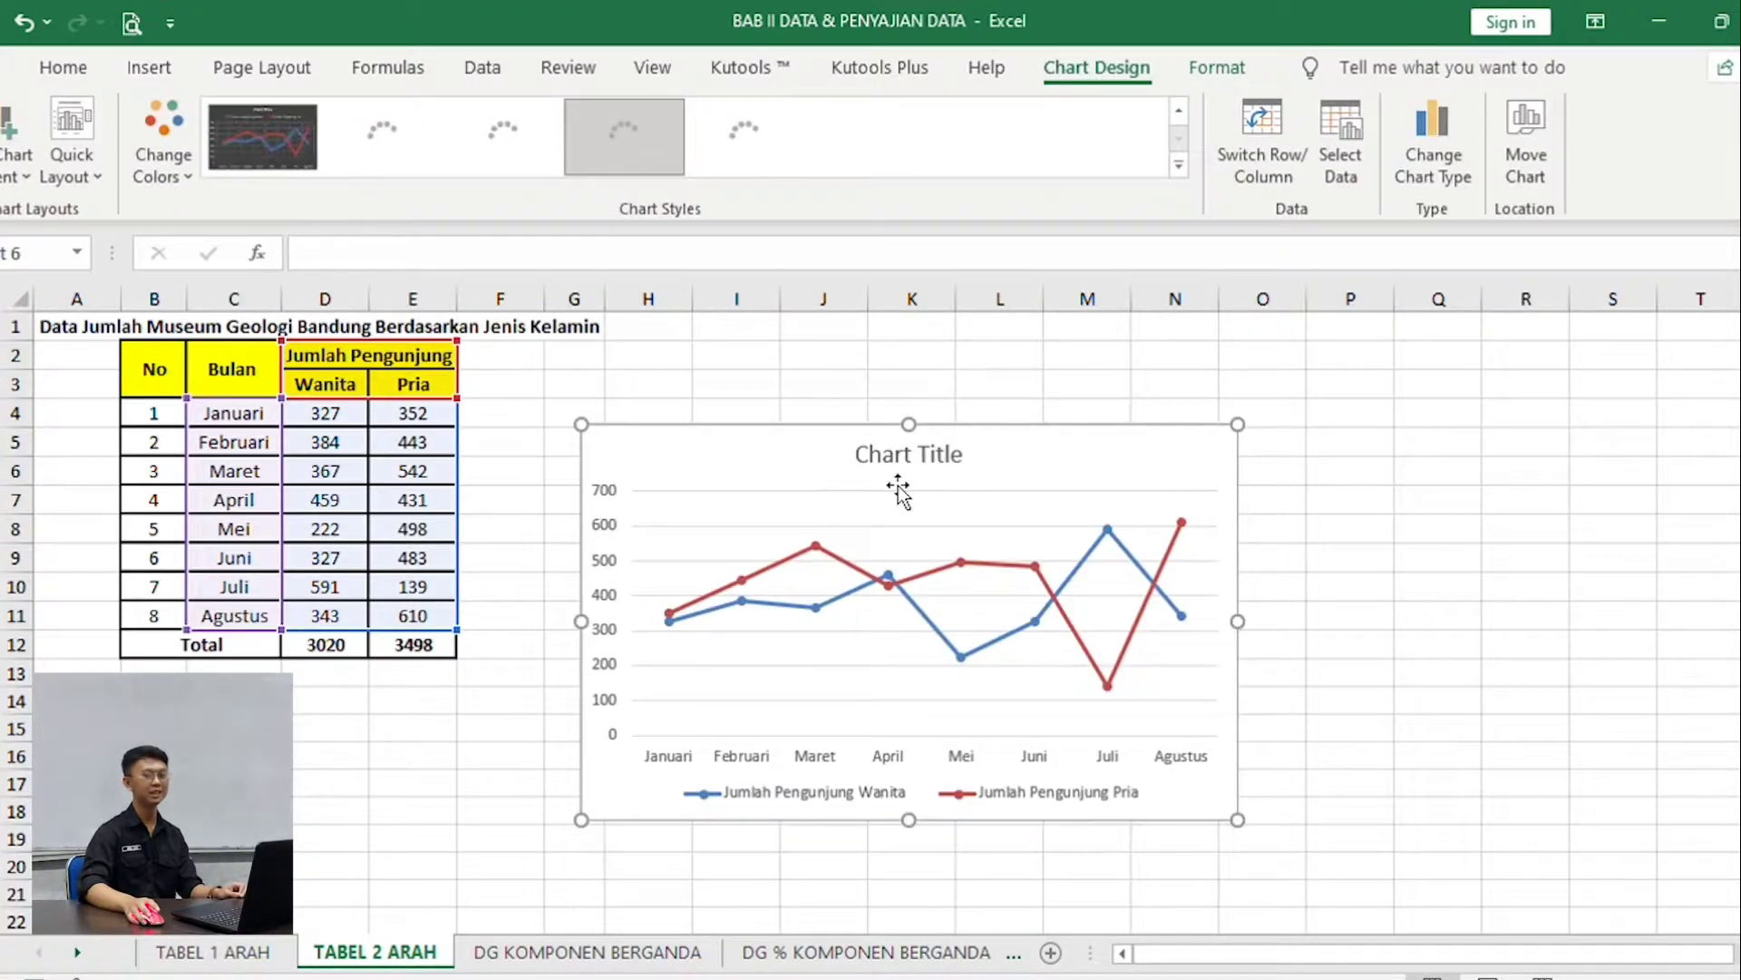
left_click_drag(797, 455, 747, 398)
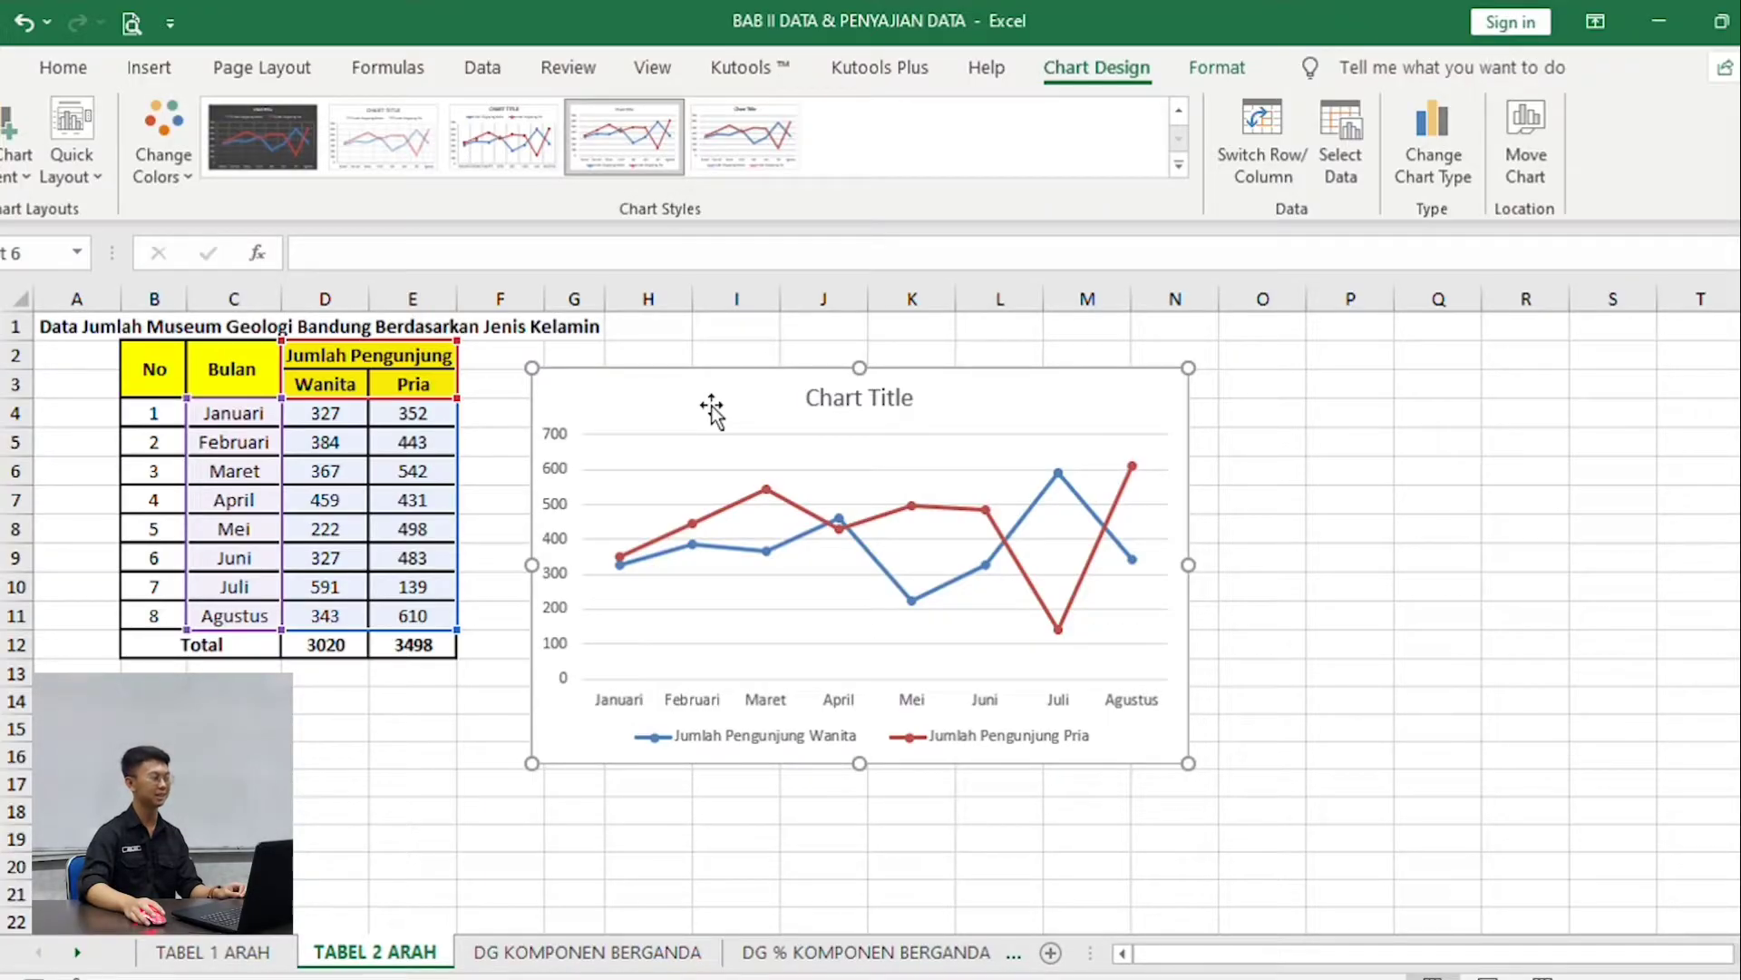
key("Delete")
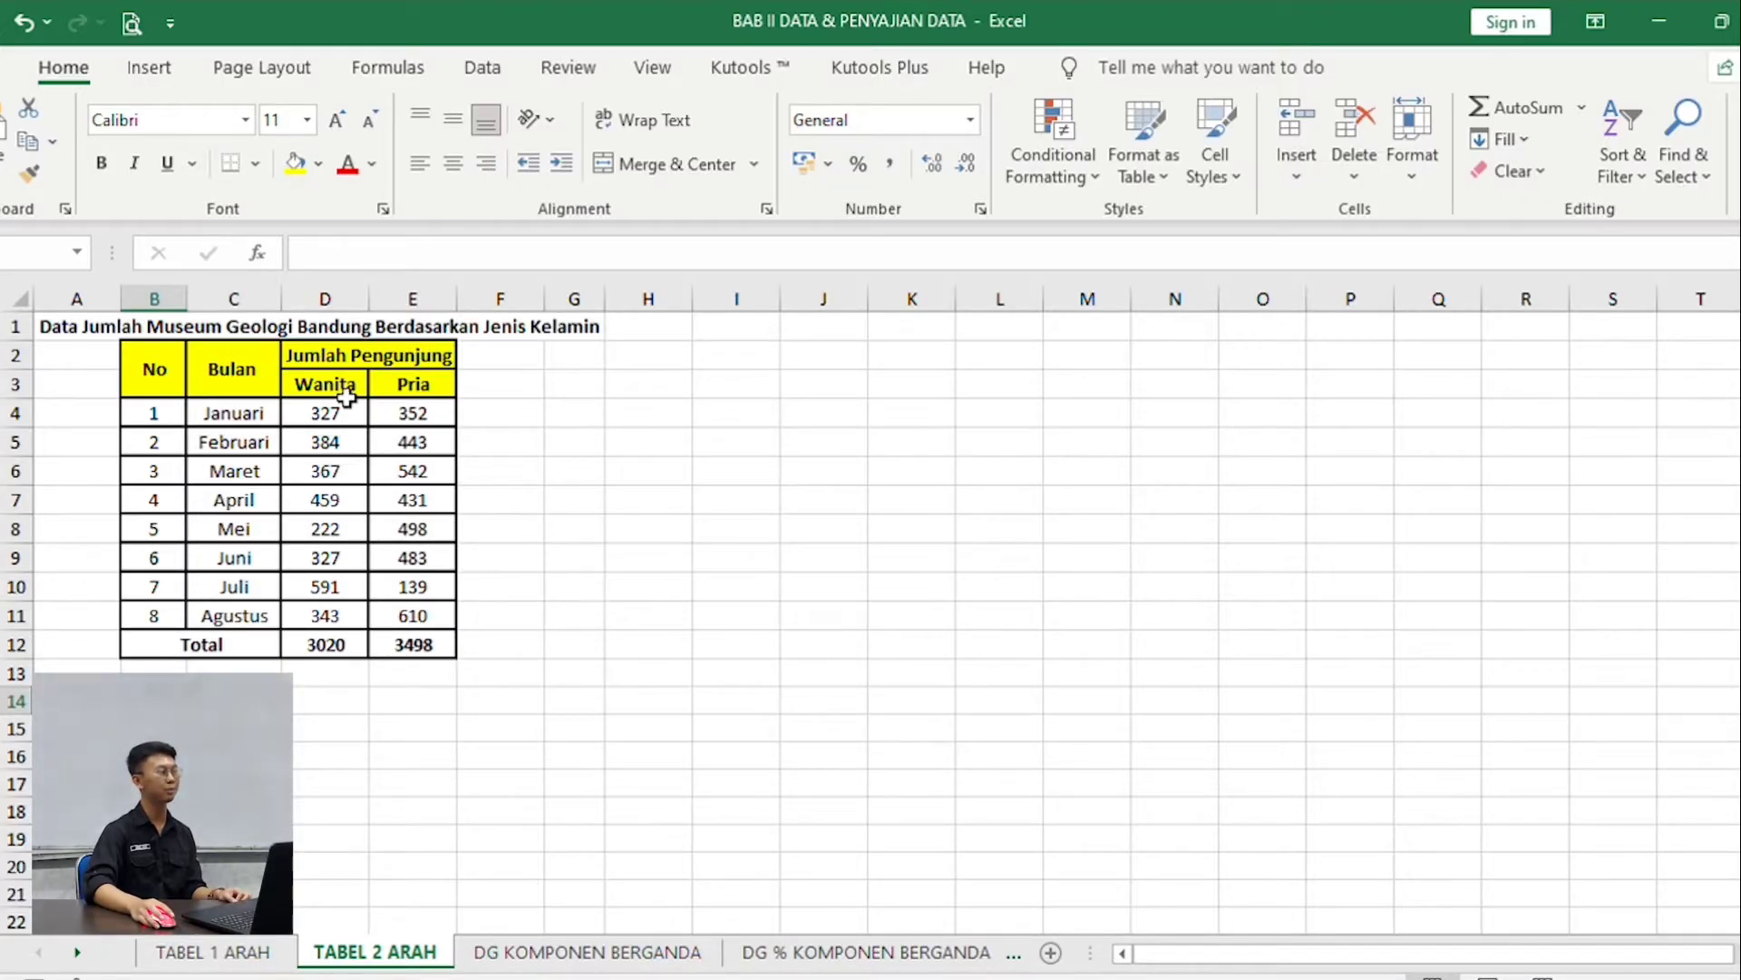
Build a stacked line chart with markers from C2:E11 beside the table and delete it.
left_click_drag(237, 372, 393, 611)
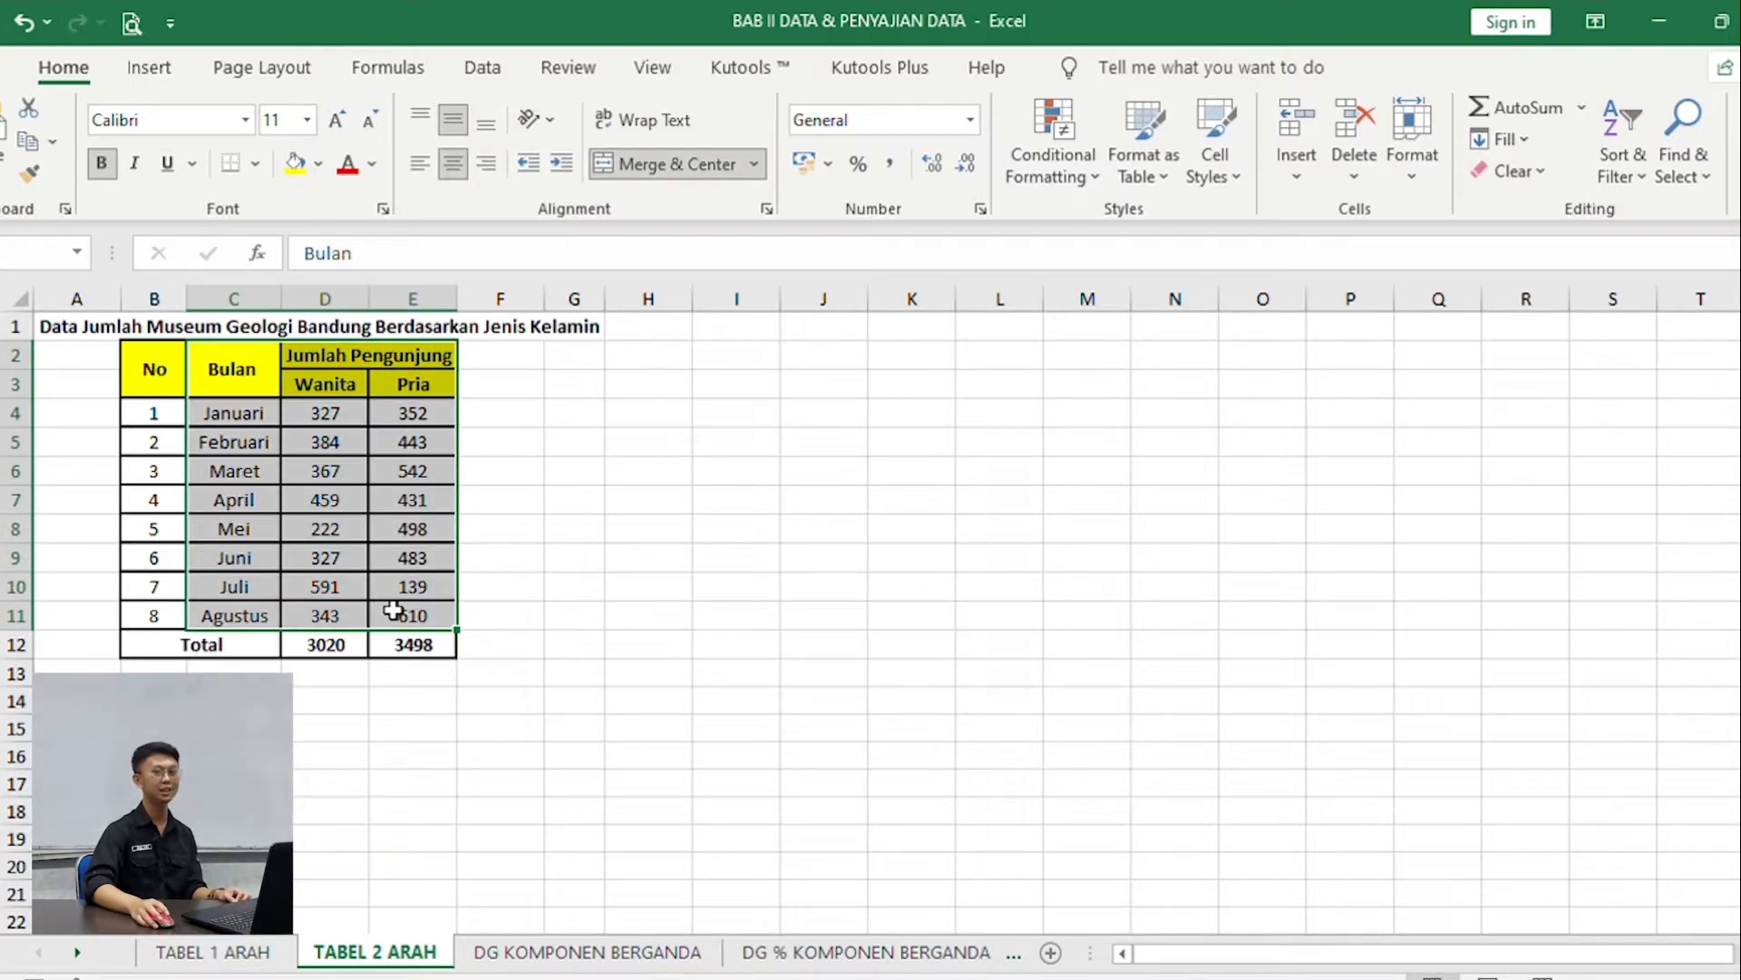
left_click(145, 73)
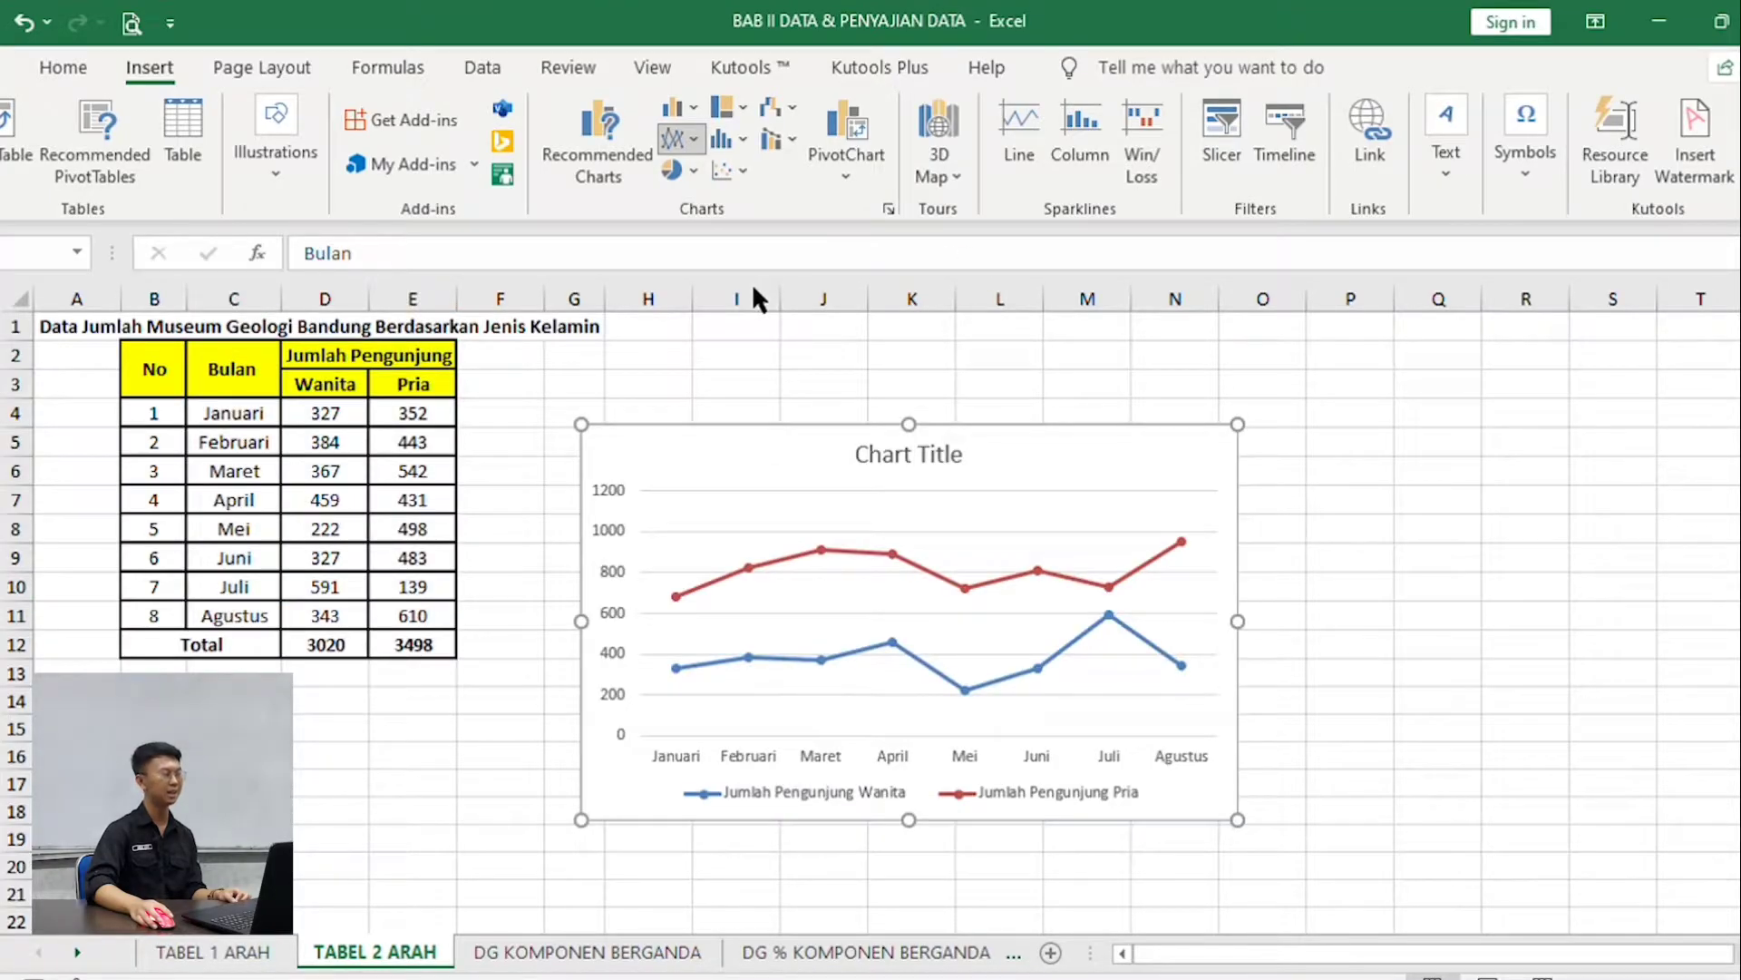
left_click(737, 284)
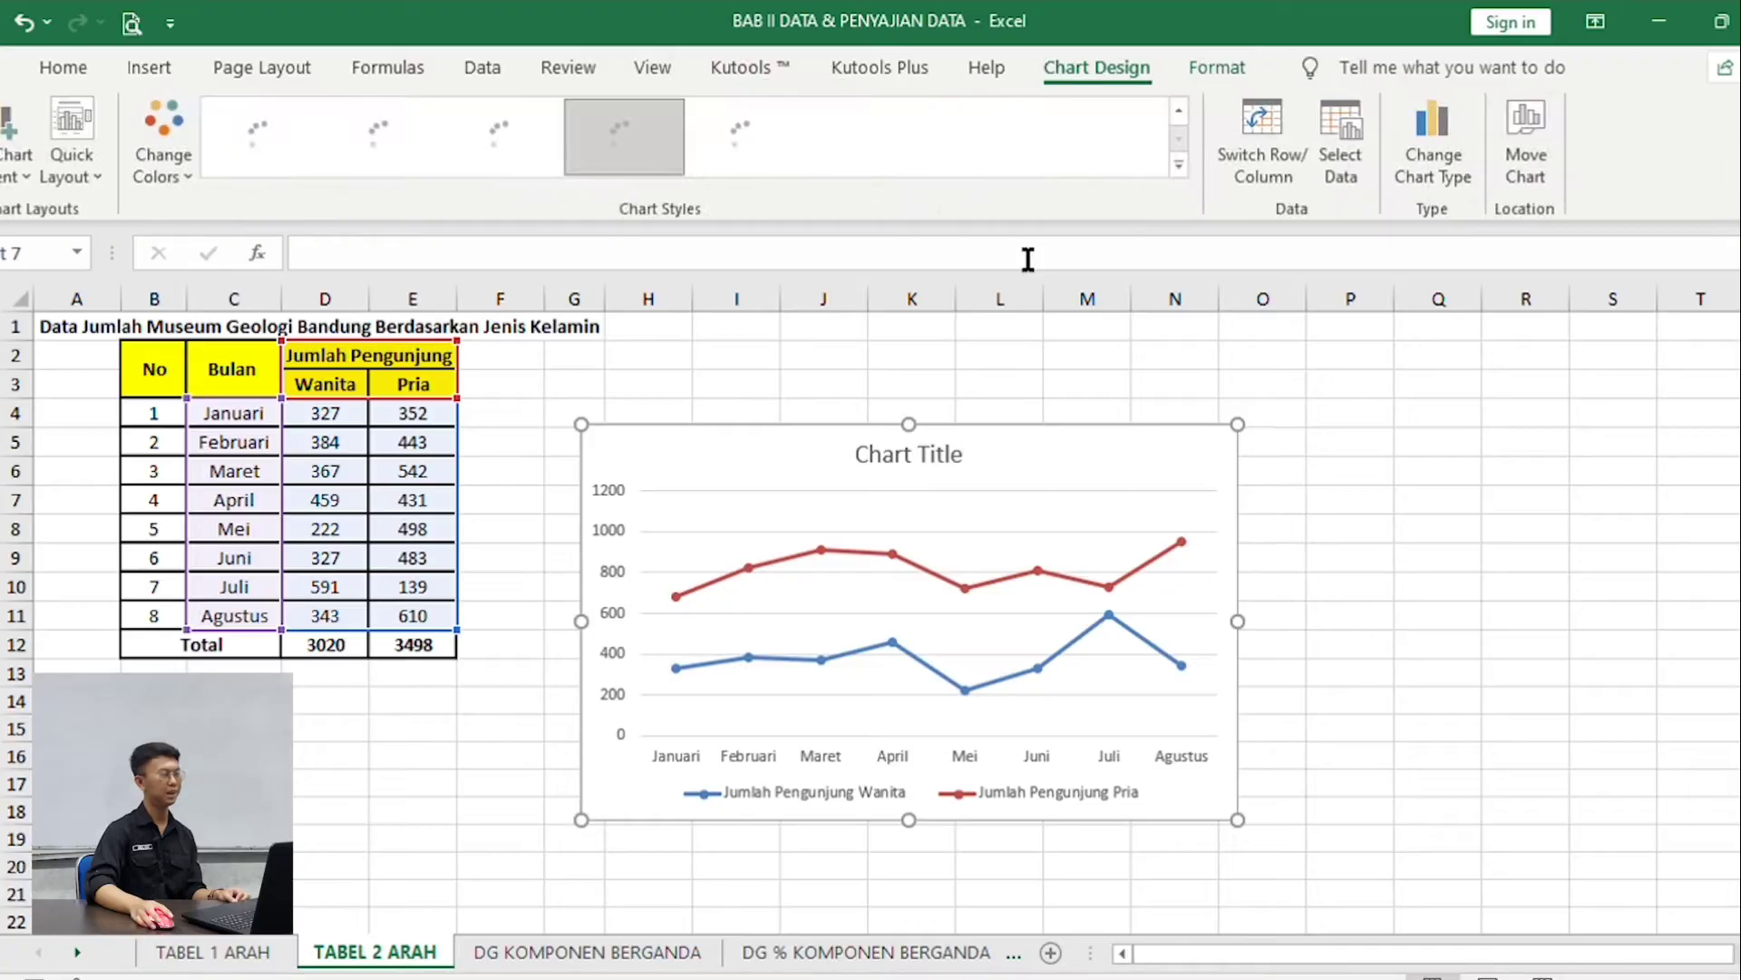
left_click_drag(1003, 459, 983, 408)
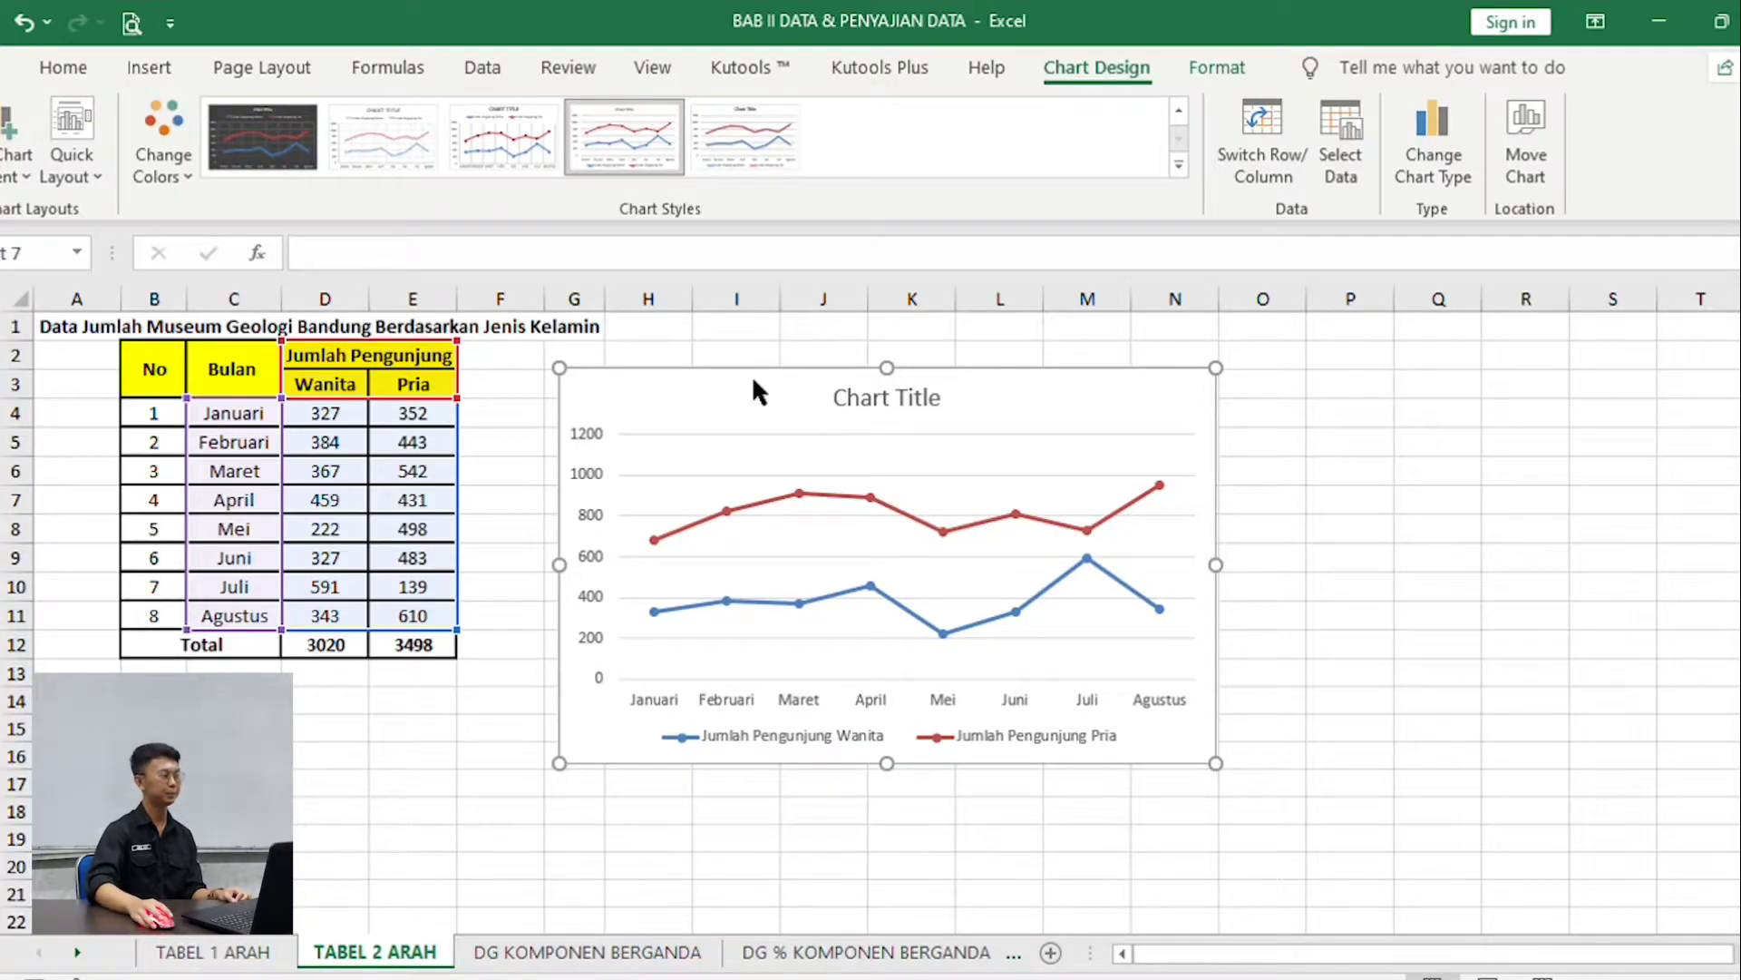
key("Delete")
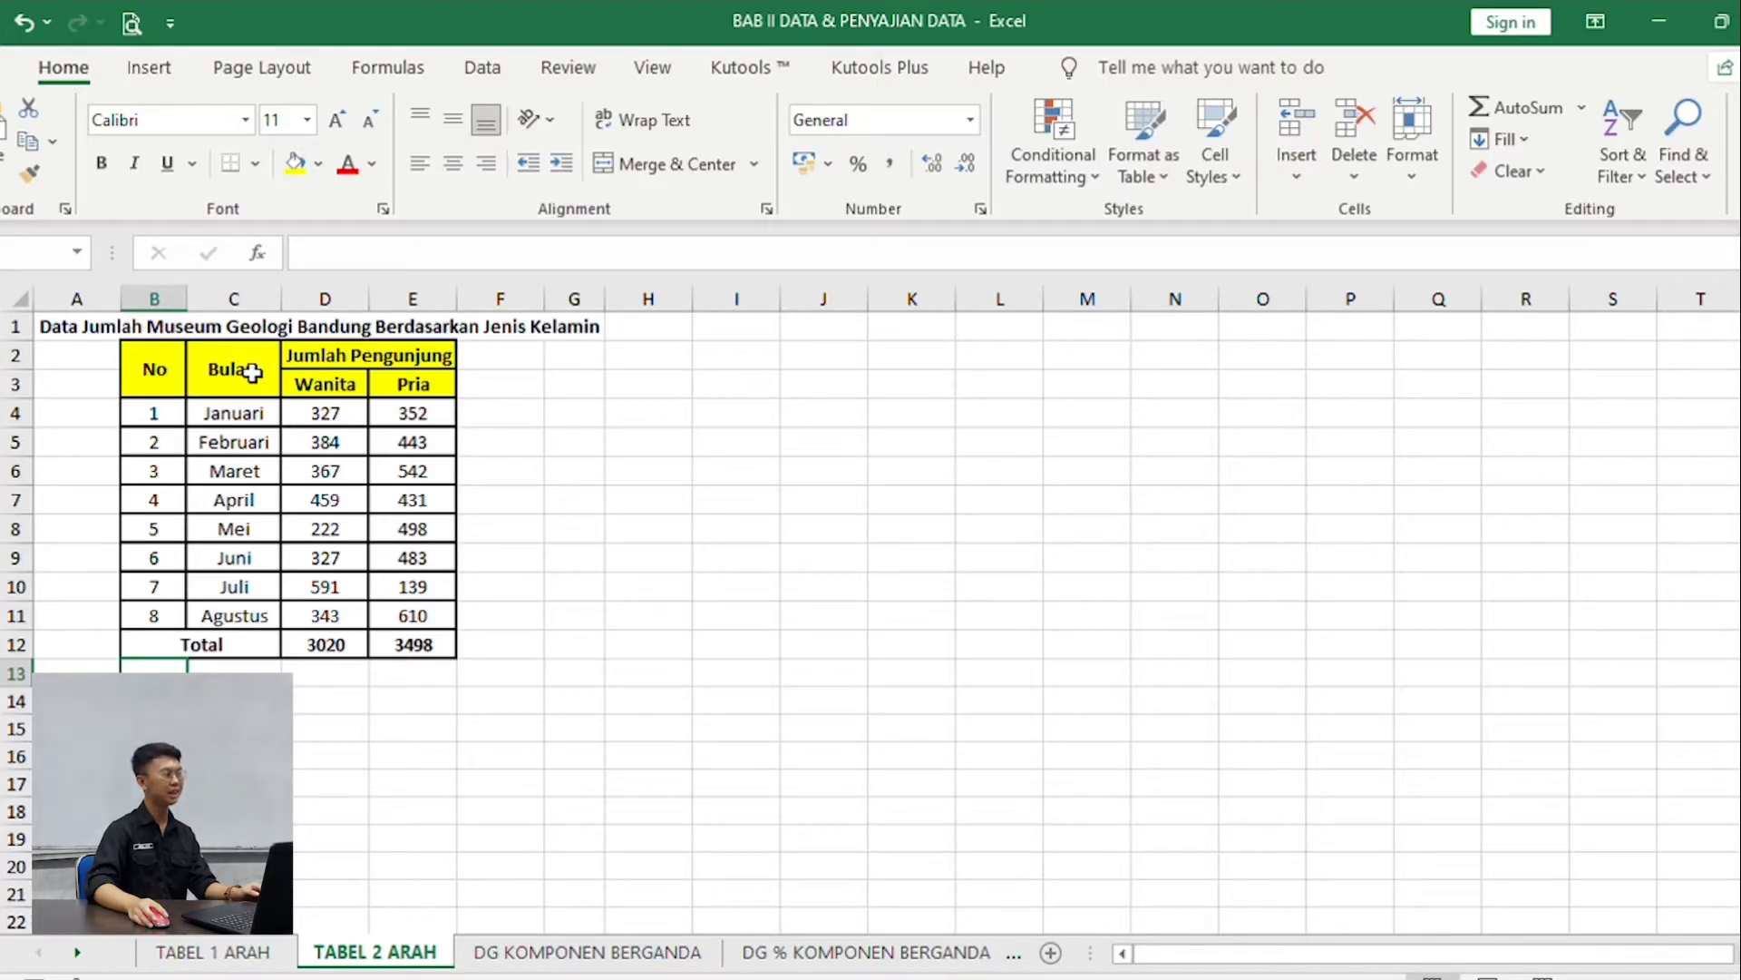
Insert a 100% stacked line chart with markers from C2:E11 and move it up beside the table.
mouse_move(252, 372)
left_mouse_down()
mouse_move(399, 454)
mouse_move(403, 562)
mouse_move(381, 612)
left_mouse_up()
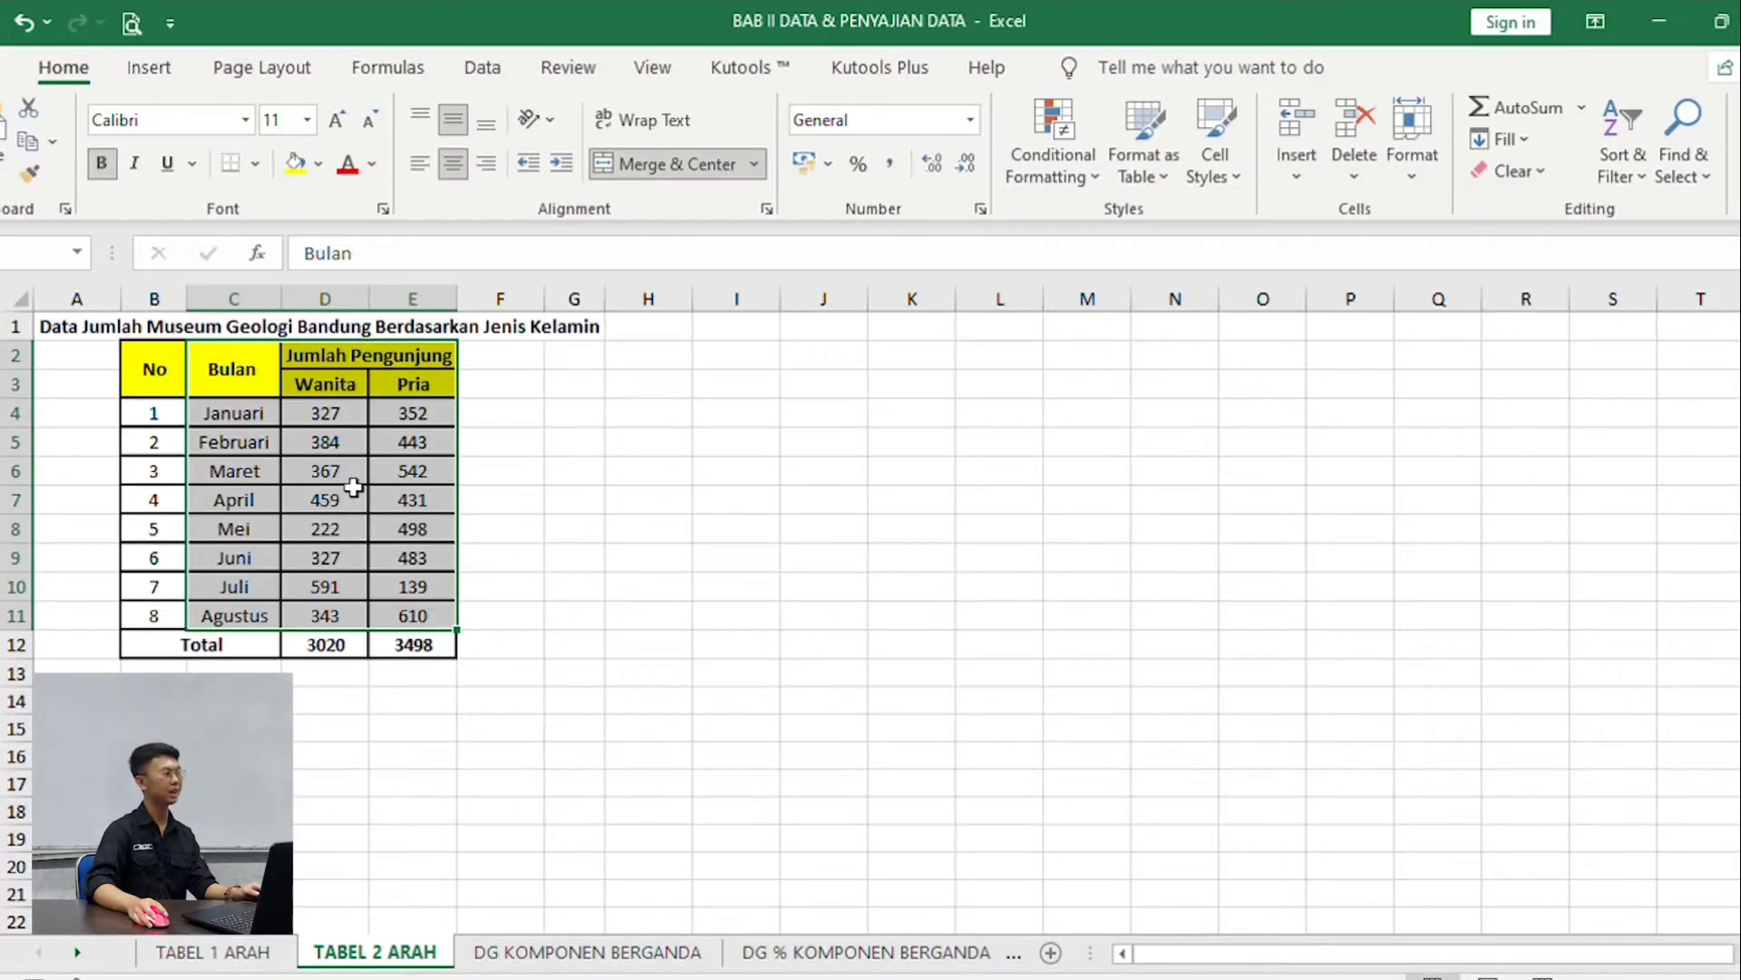
left_click(124, 73)
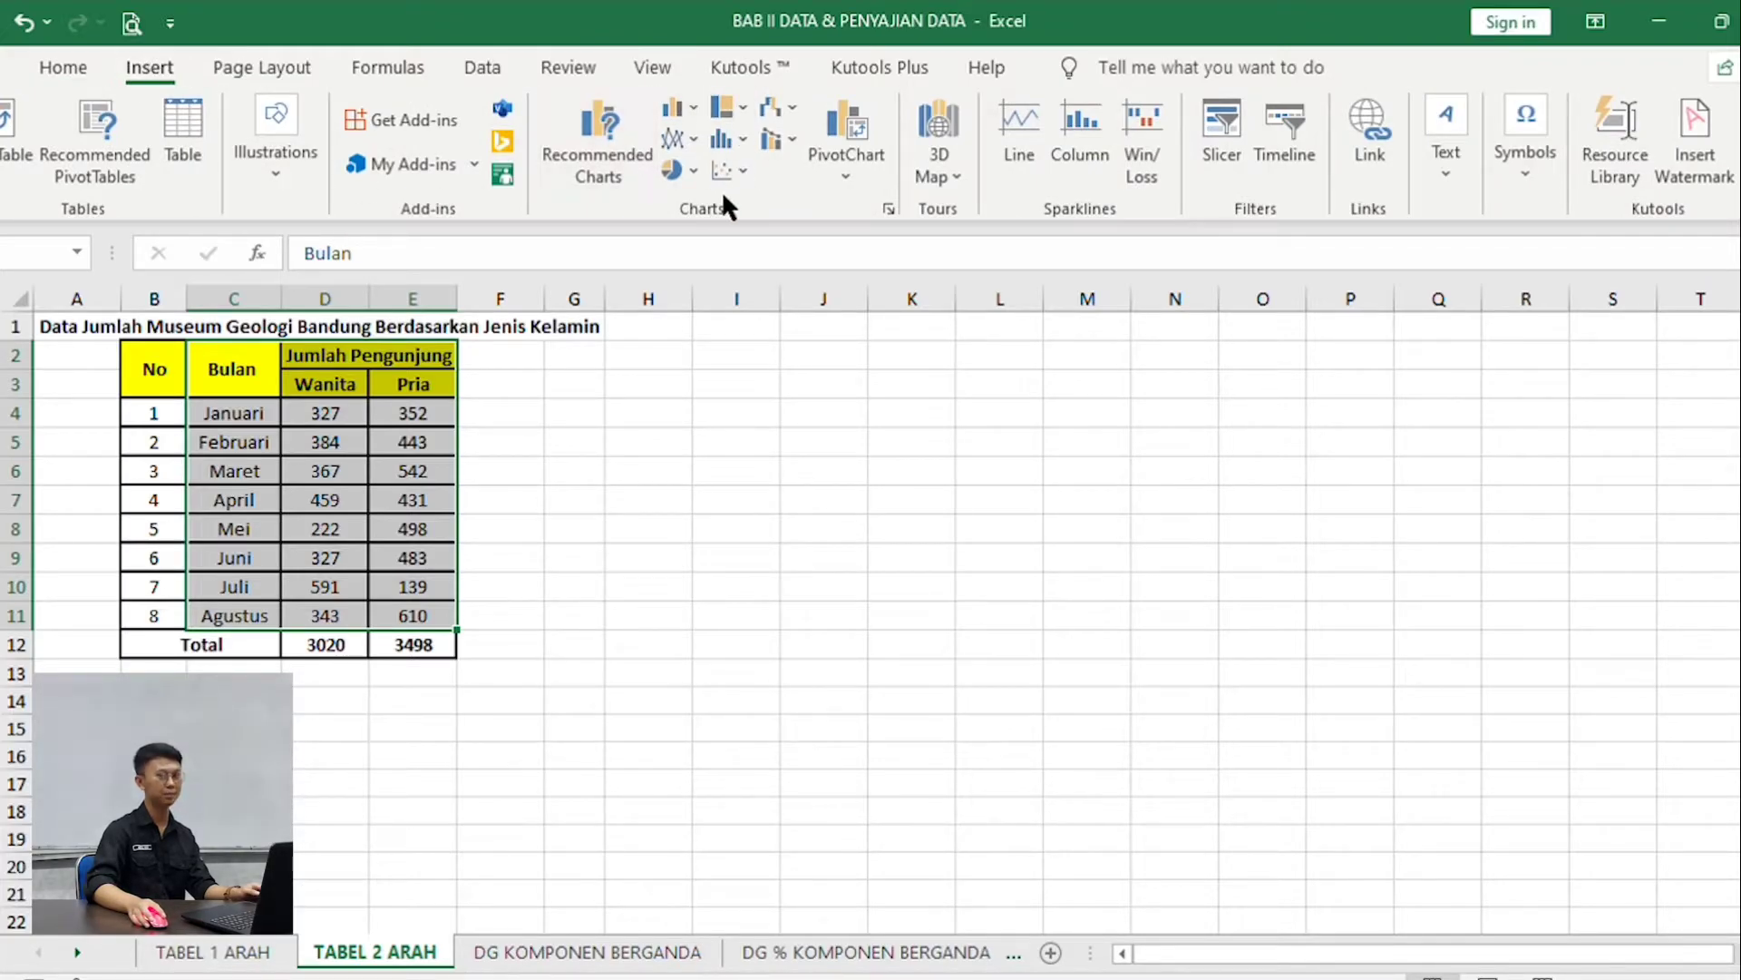
left_click(673, 138)
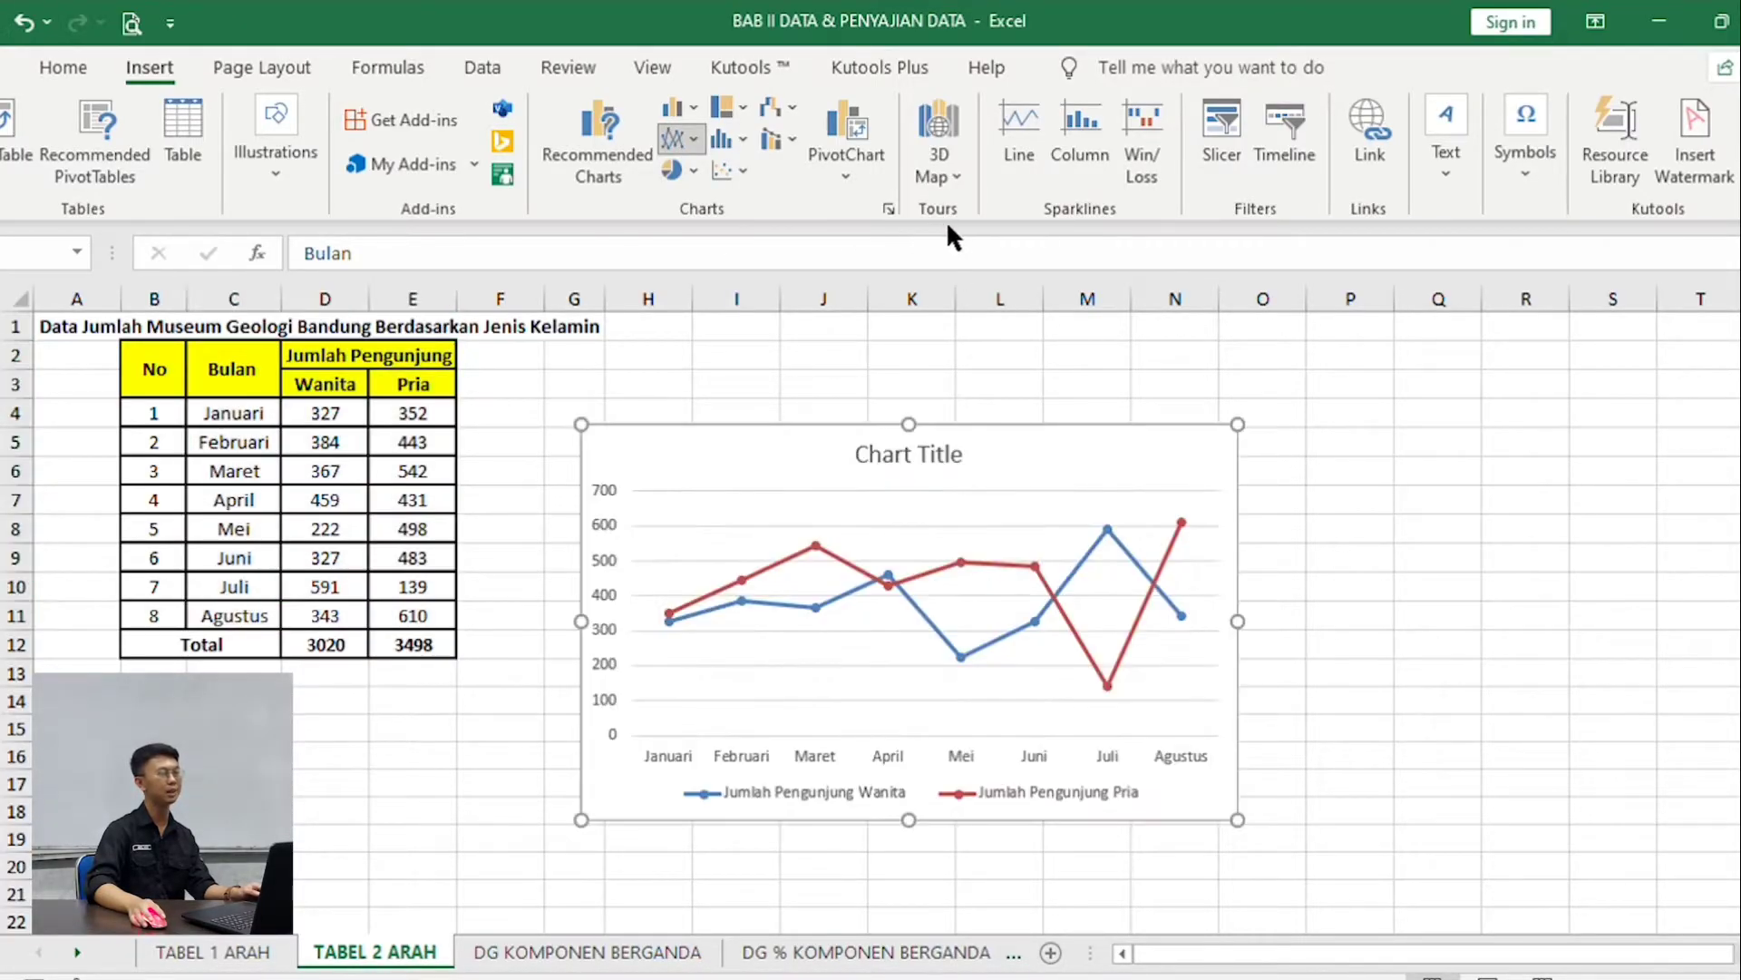
left_click(700, 298)
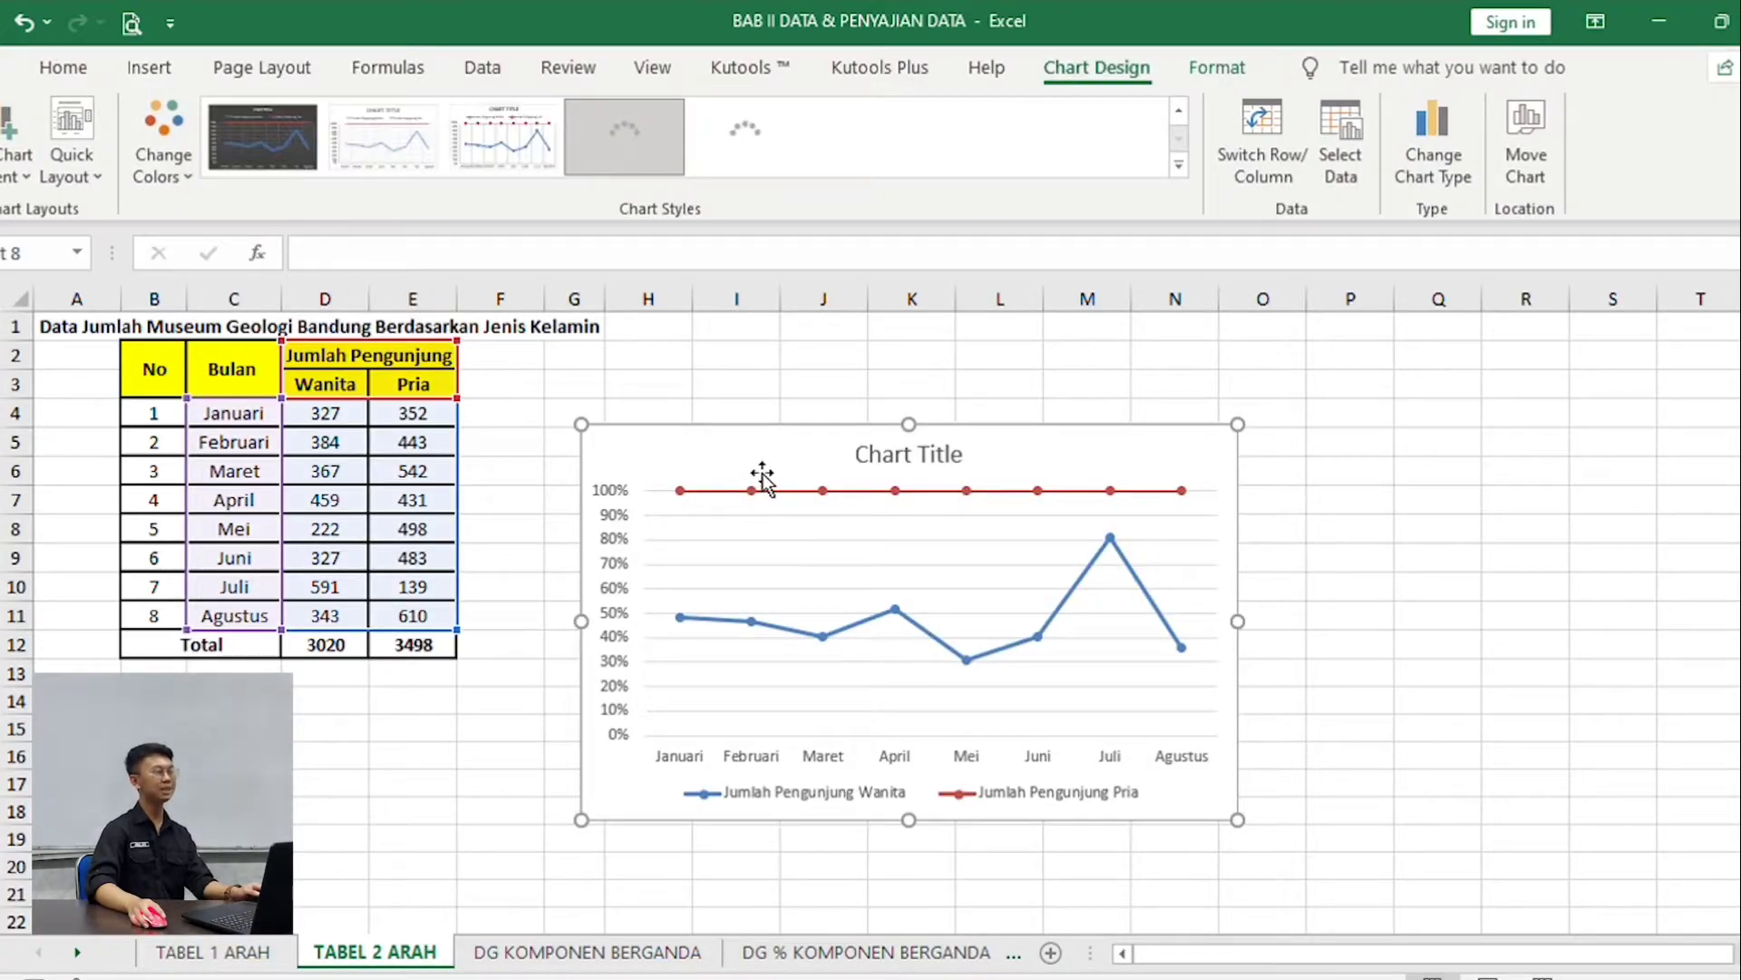
left_click_drag(773, 454, 755, 349)
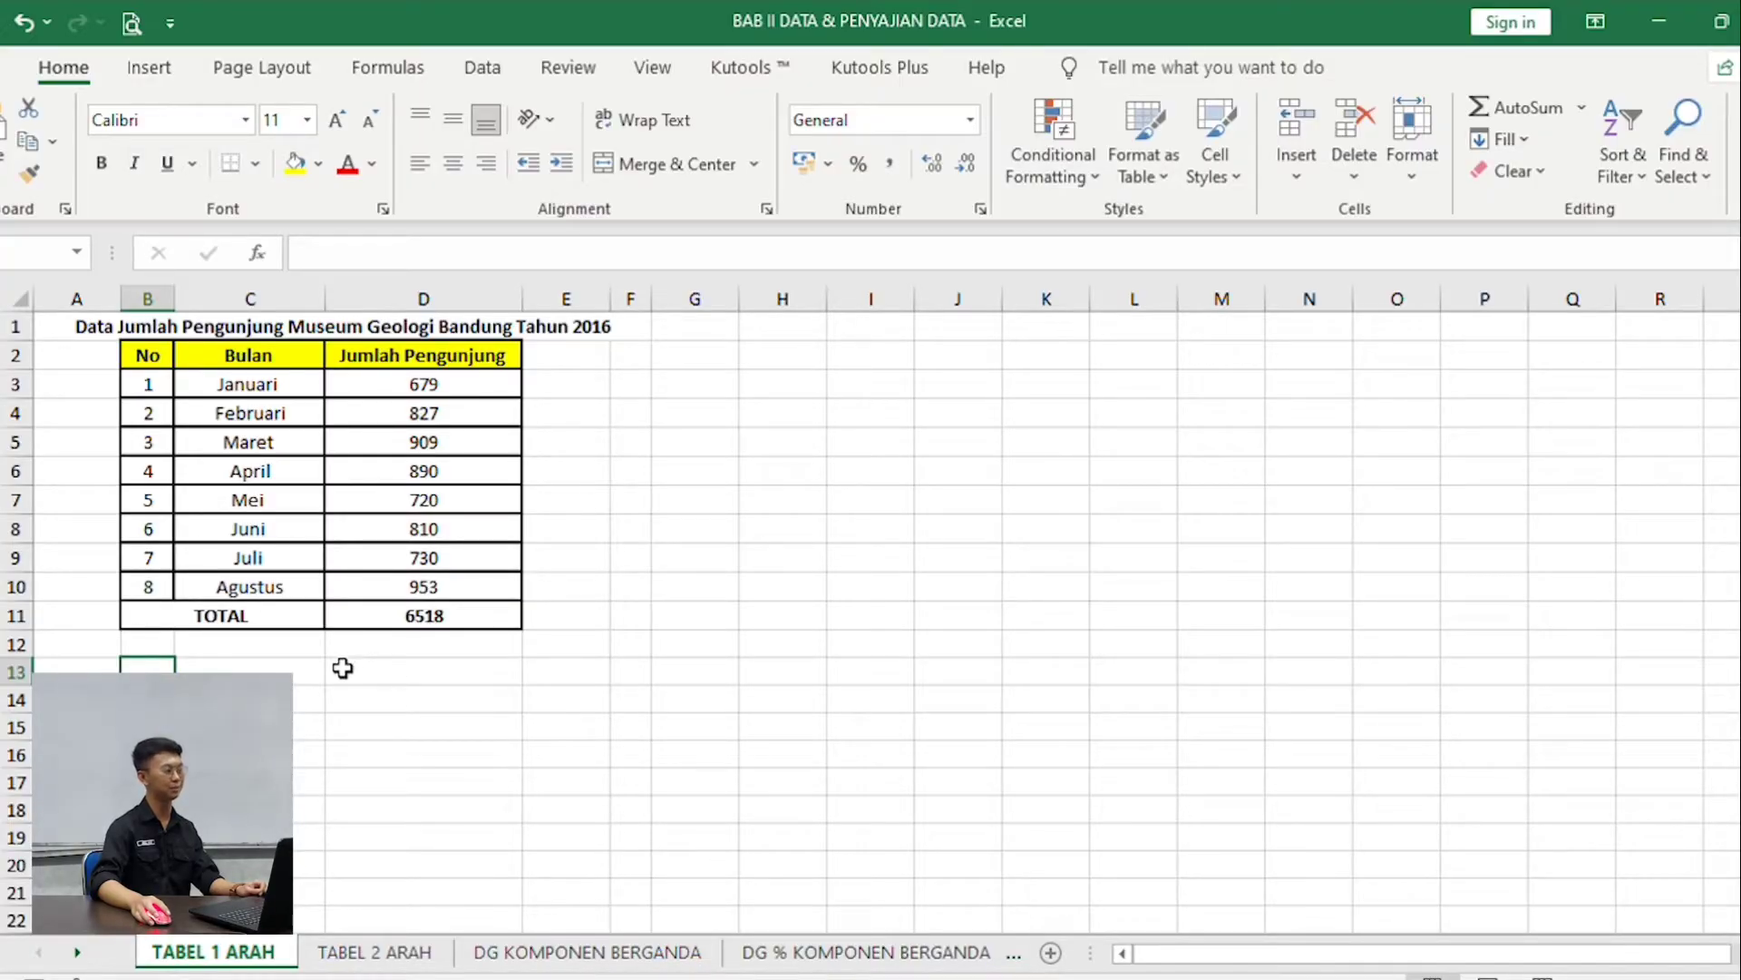
On the TABEL 1 ARAH sheet, insert a clustered column chart from C2:D10 and move it slightly up.
left_click_drag(260, 363, 440, 579)
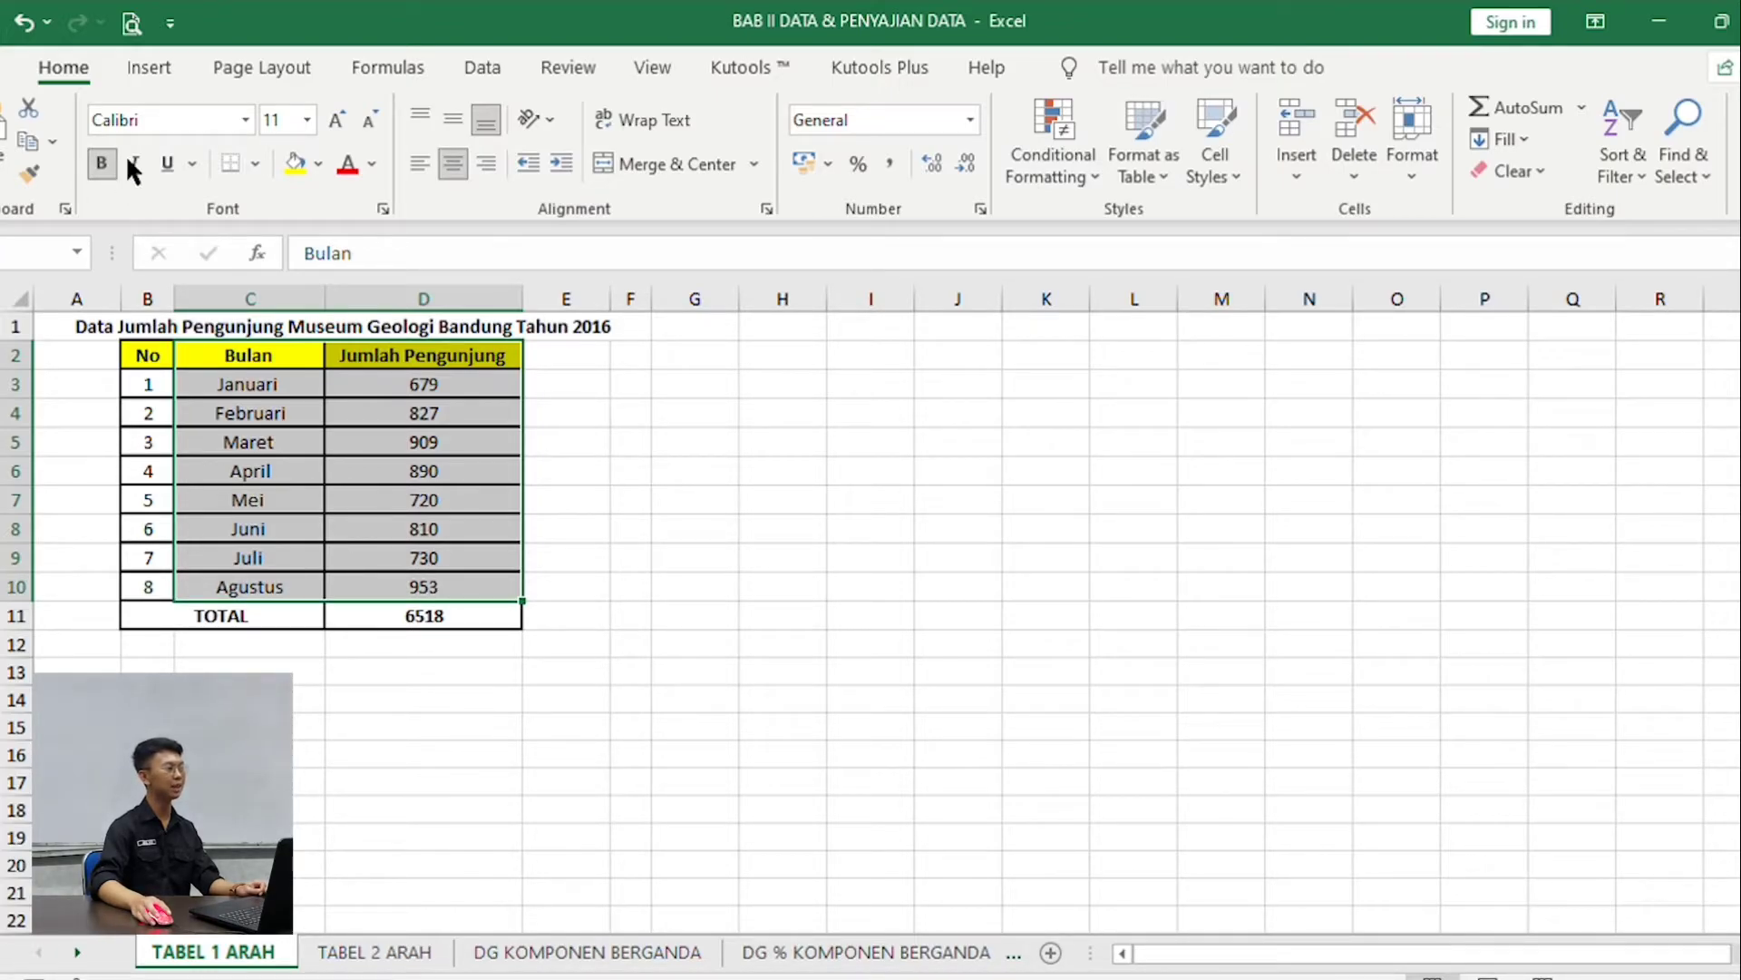
left_click(146, 67)
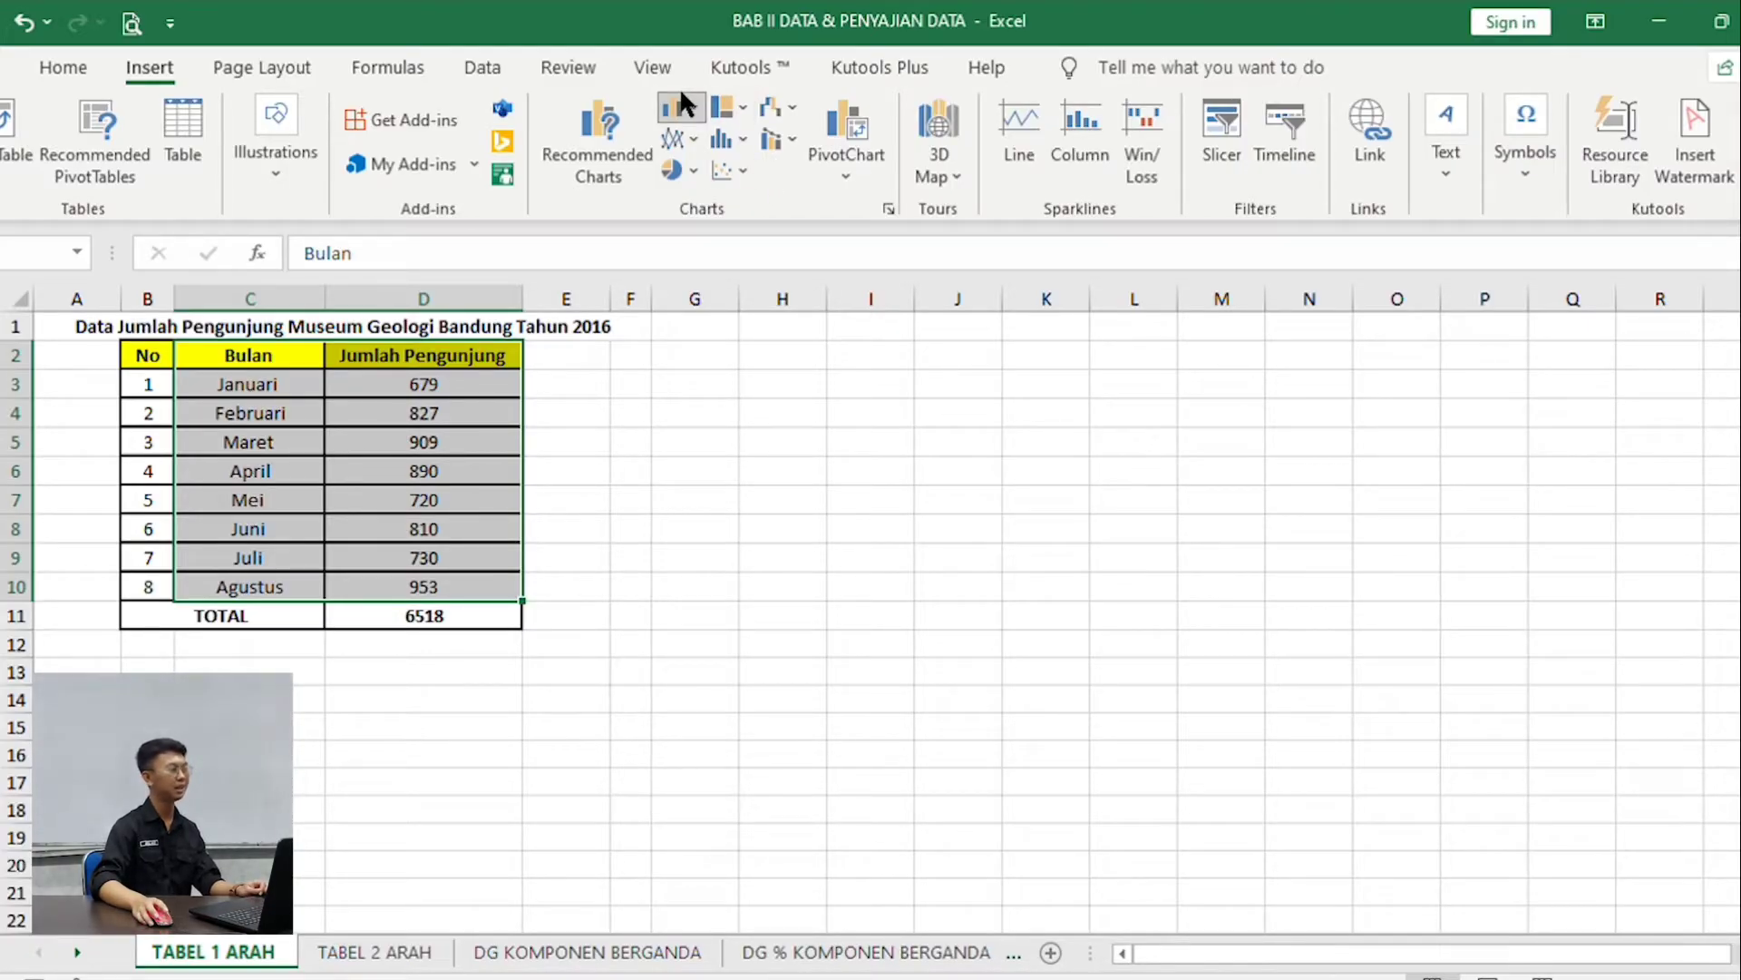
left_click(680, 167)
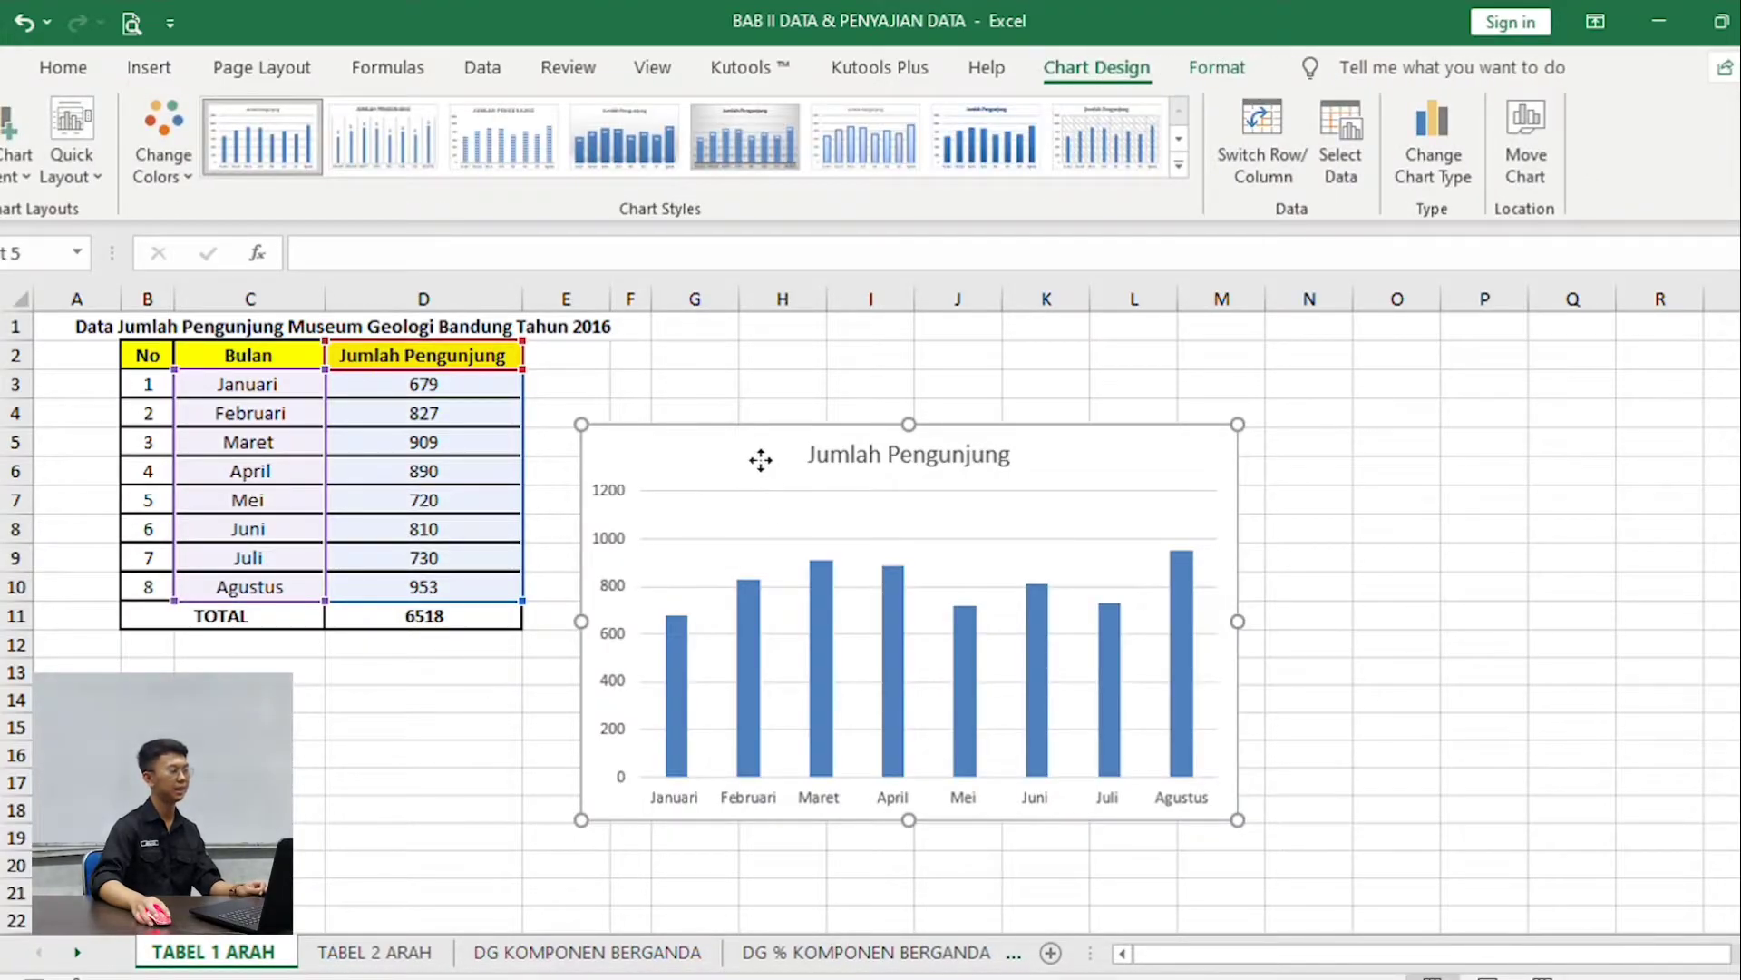
left_click_drag(758, 467, 765, 433)
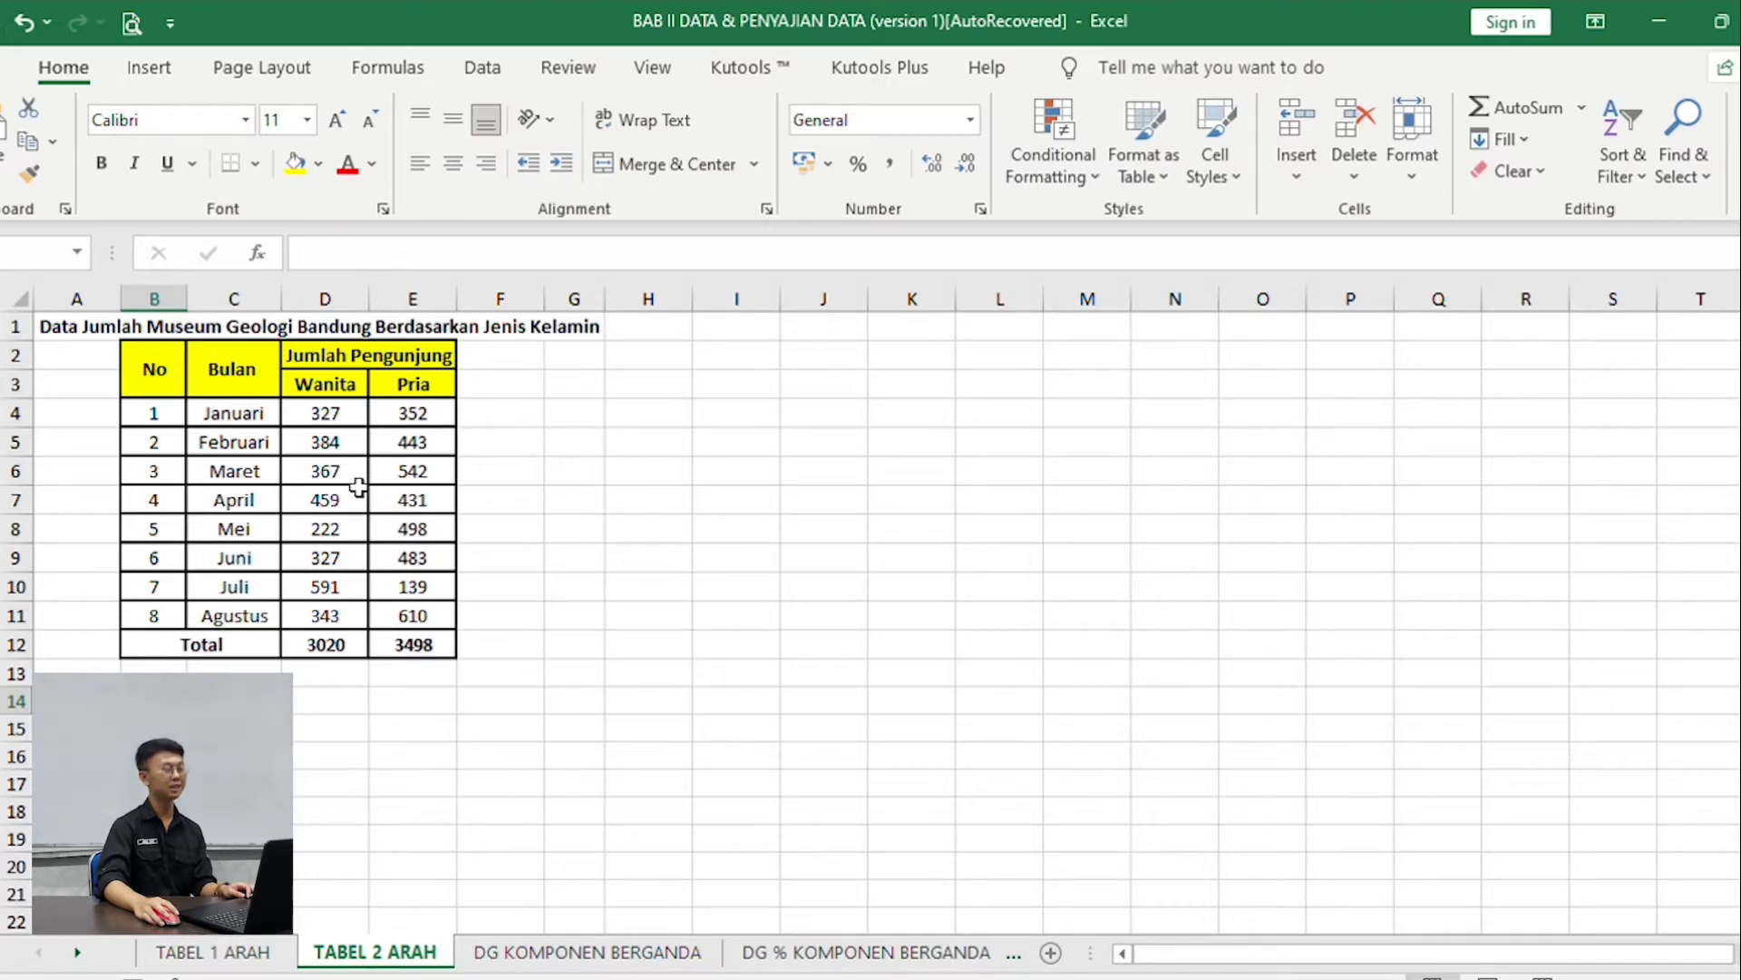
On the TABEL 2 ARAH sheet, build a clustered column chart from C2:E11 beside the table and delete it.
left_click_drag(245, 373, 364, 615)
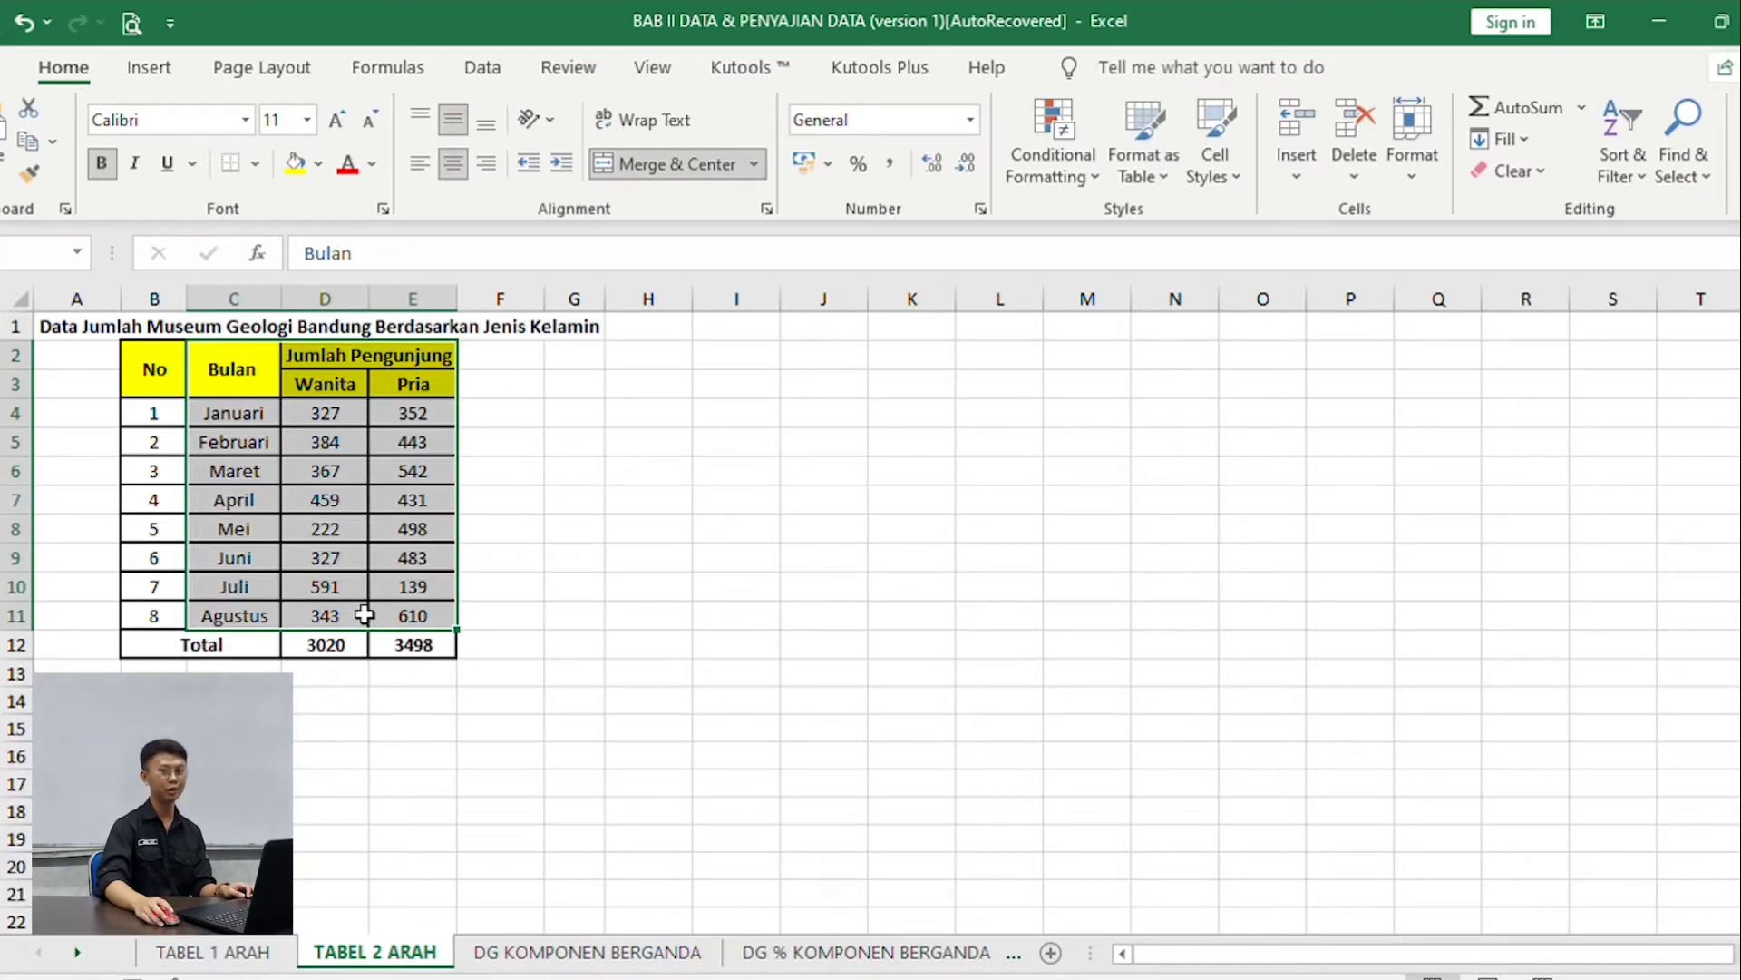
left_click(160, 70)
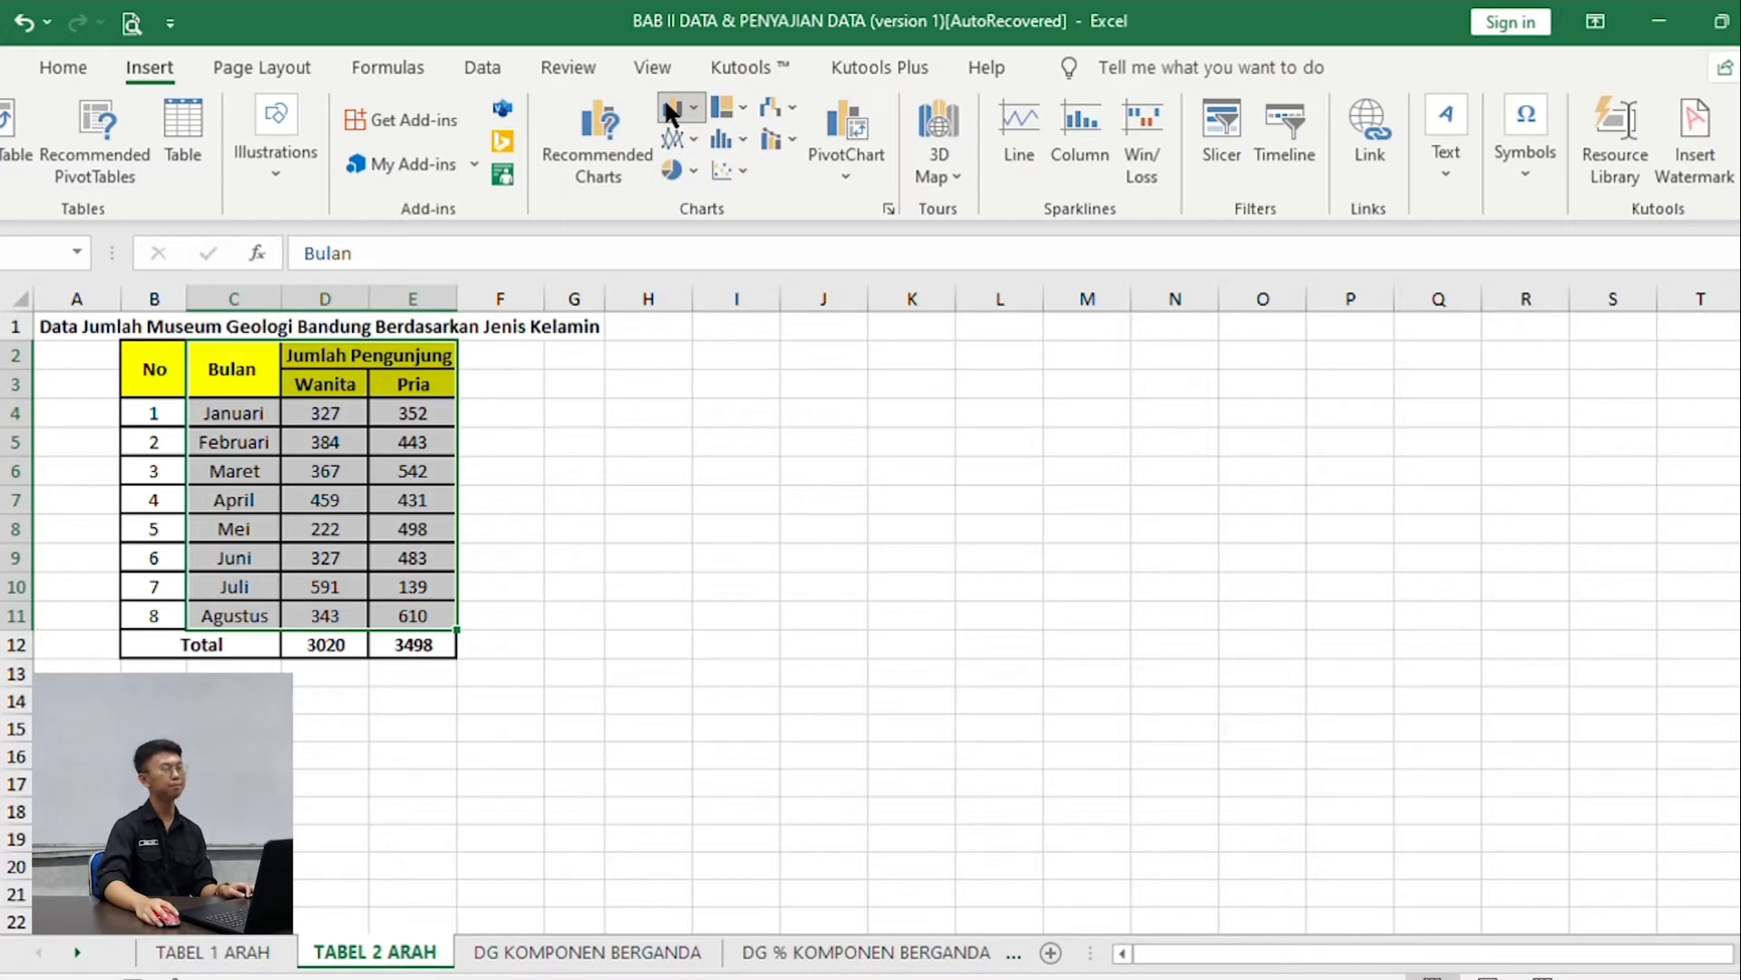
key("alt+F1")
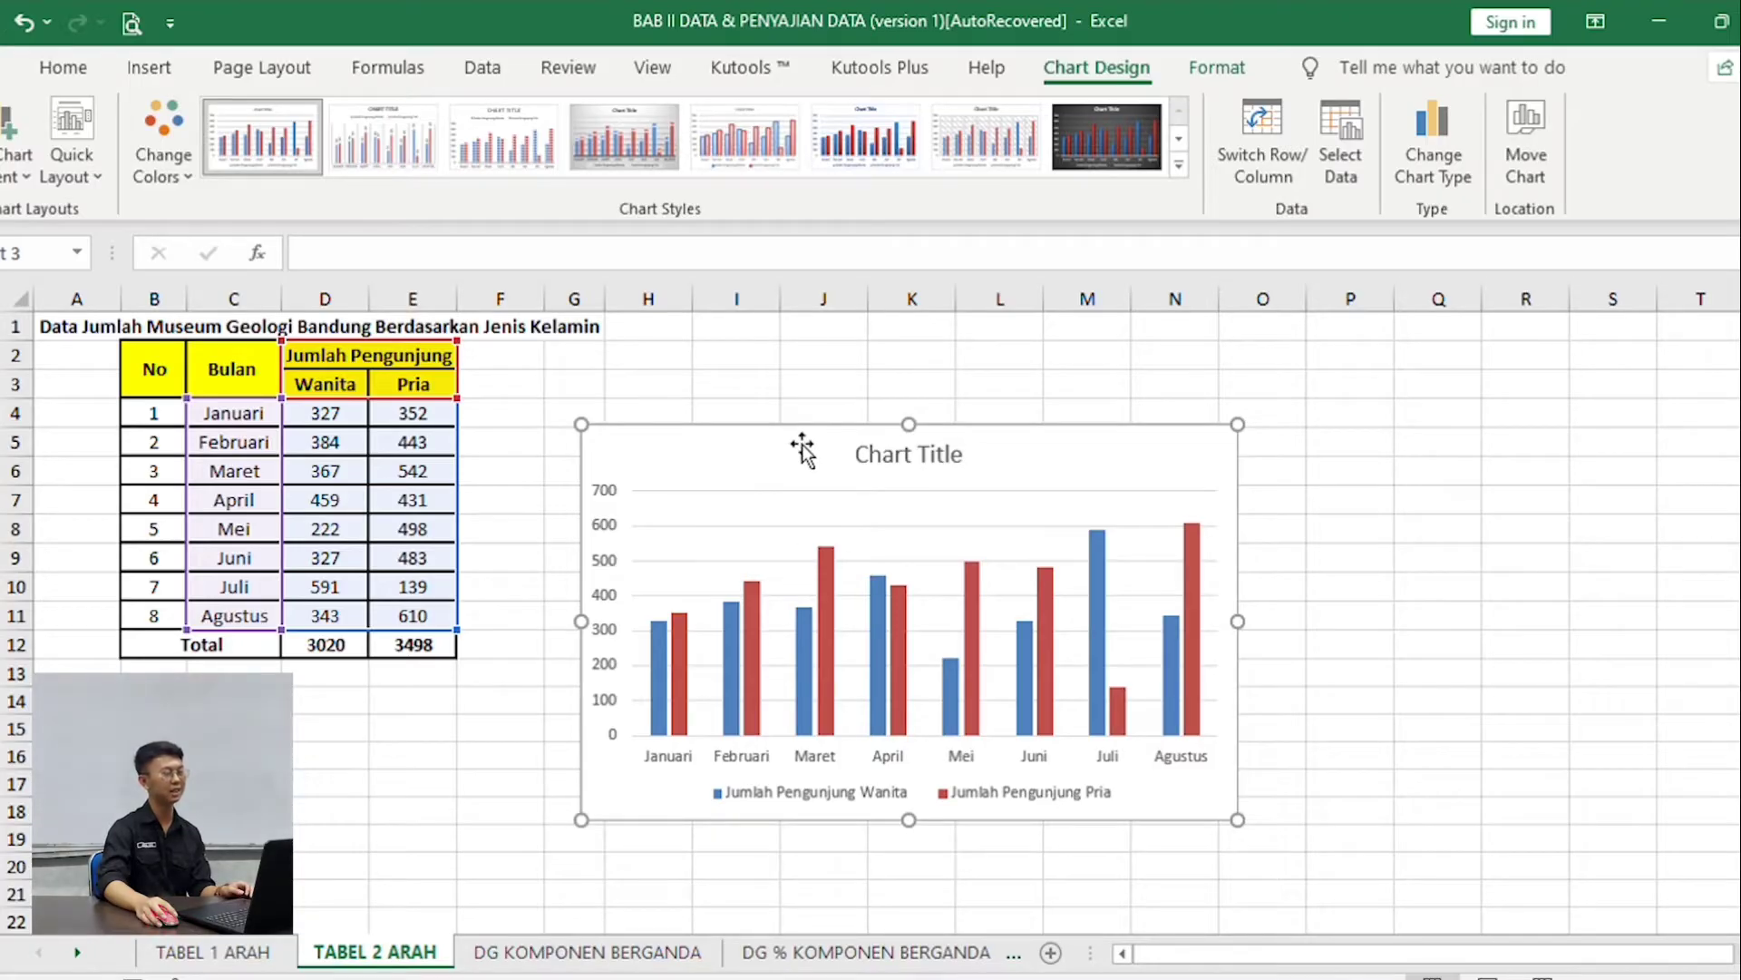
left_click_drag(802, 443, 795, 382)
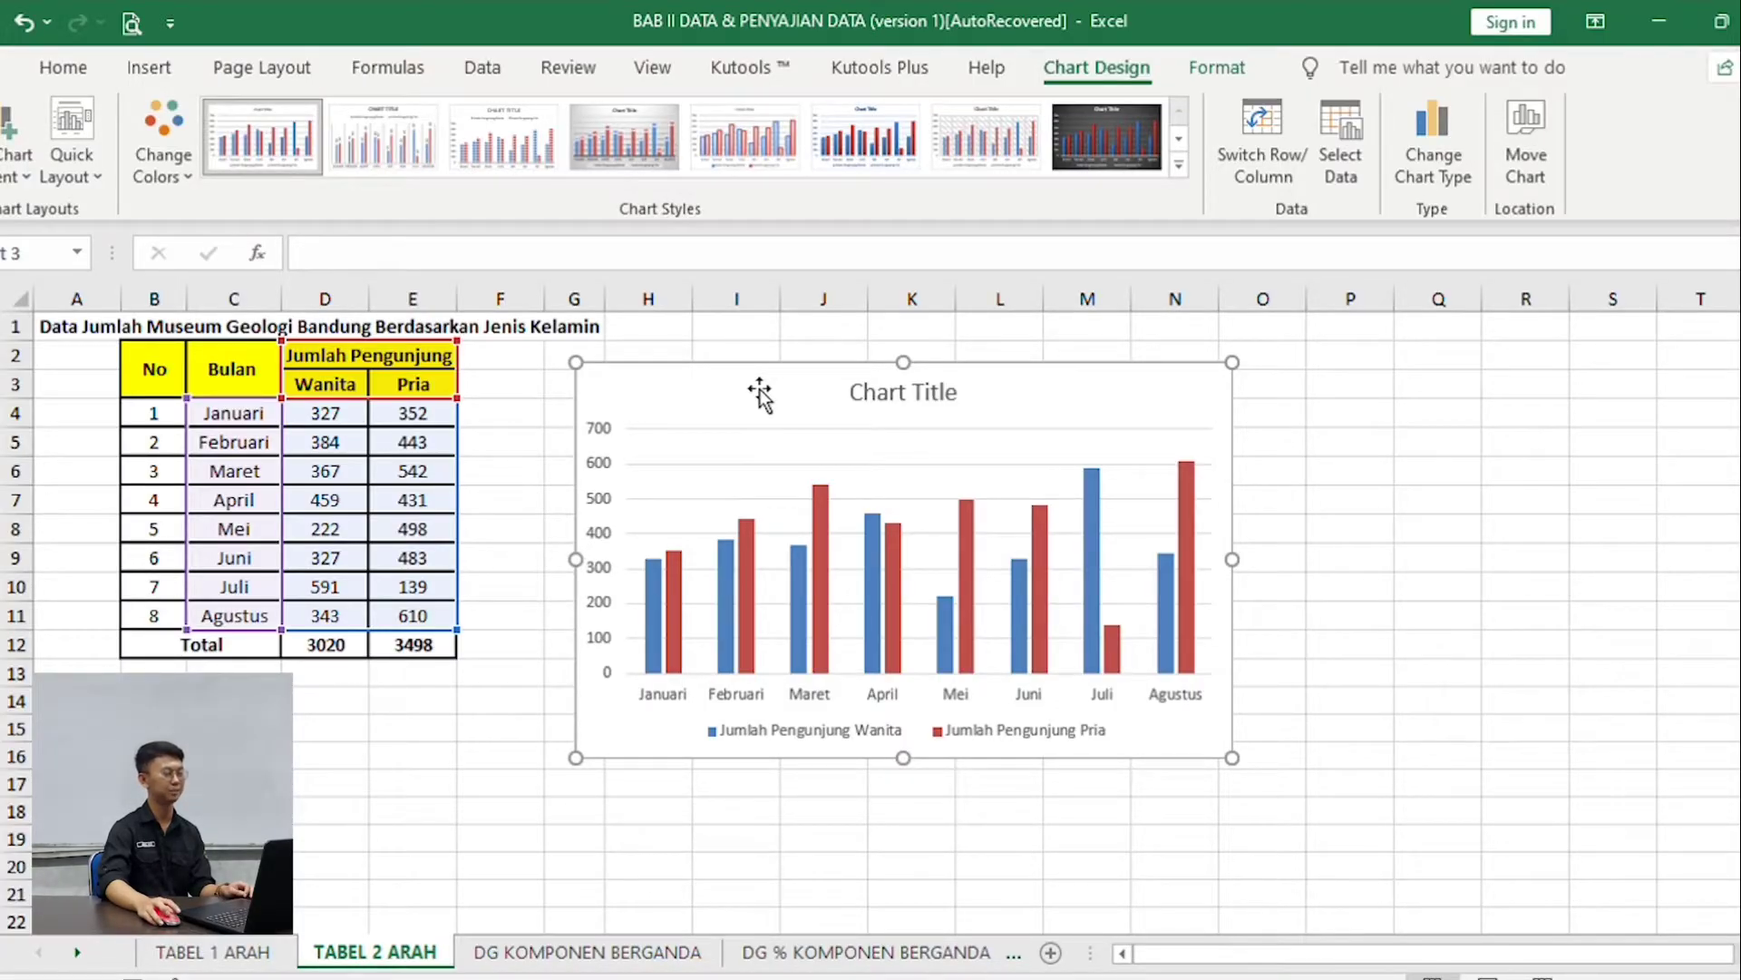
key("Delete")
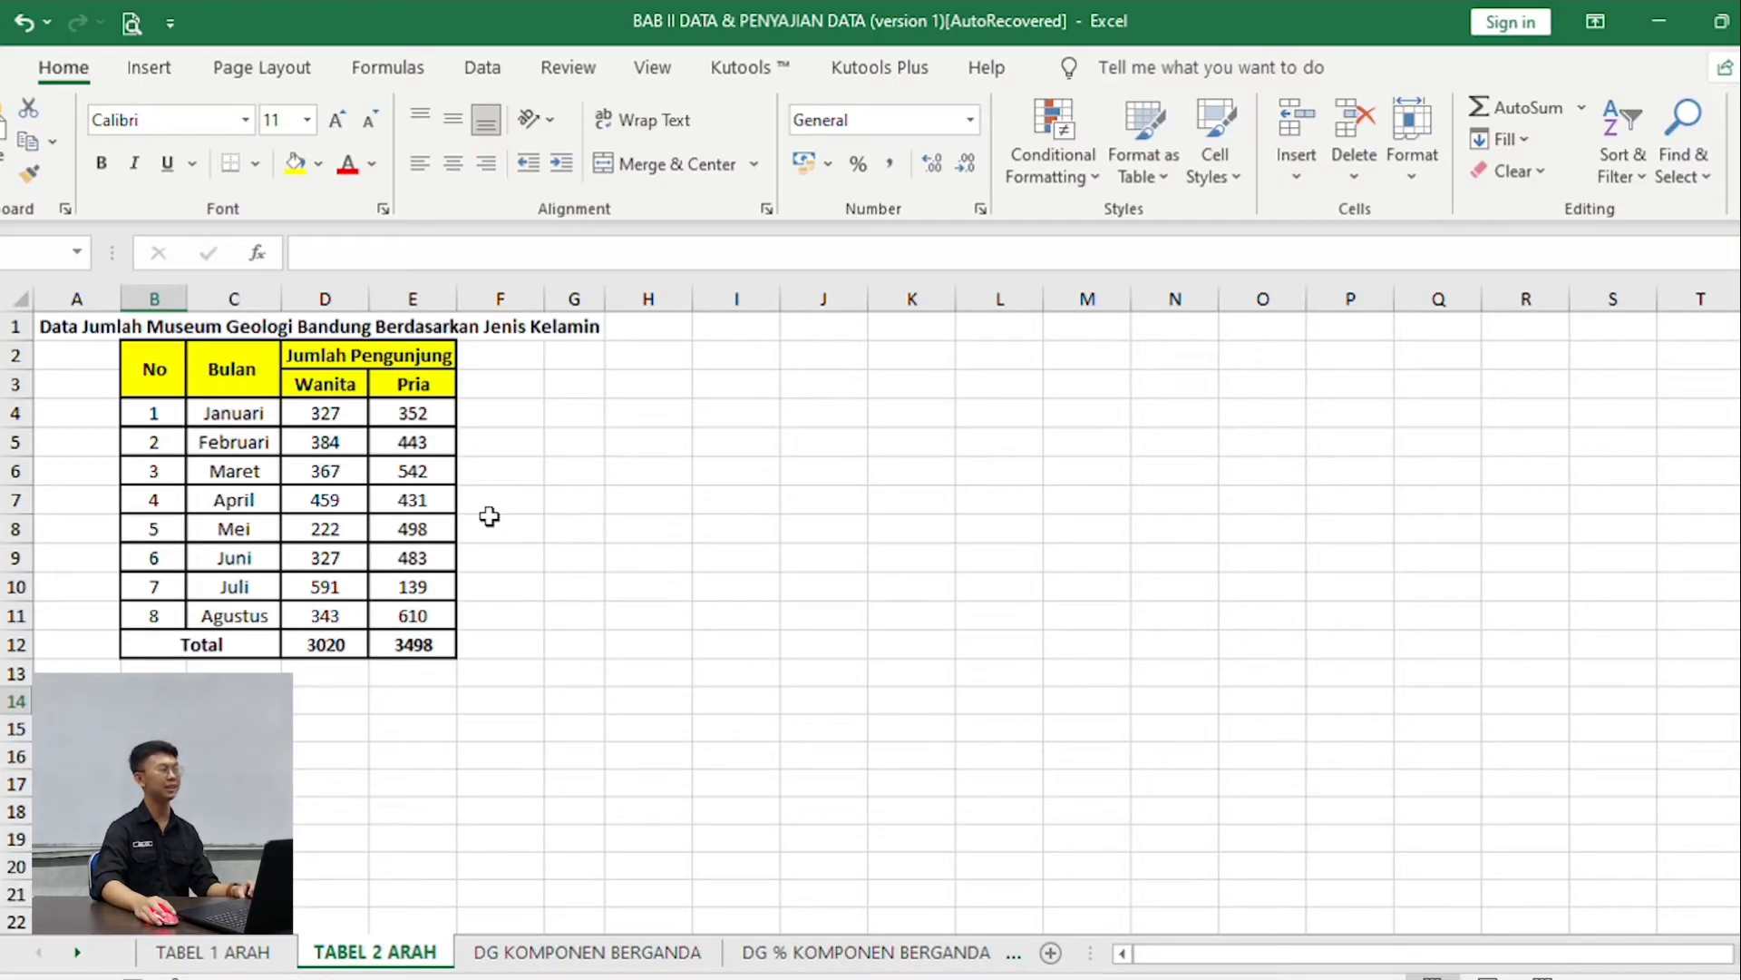
Build a stacked column chart from C2:E11 beside the table and delete it.
left_click_drag(262, 385, 360, 613)
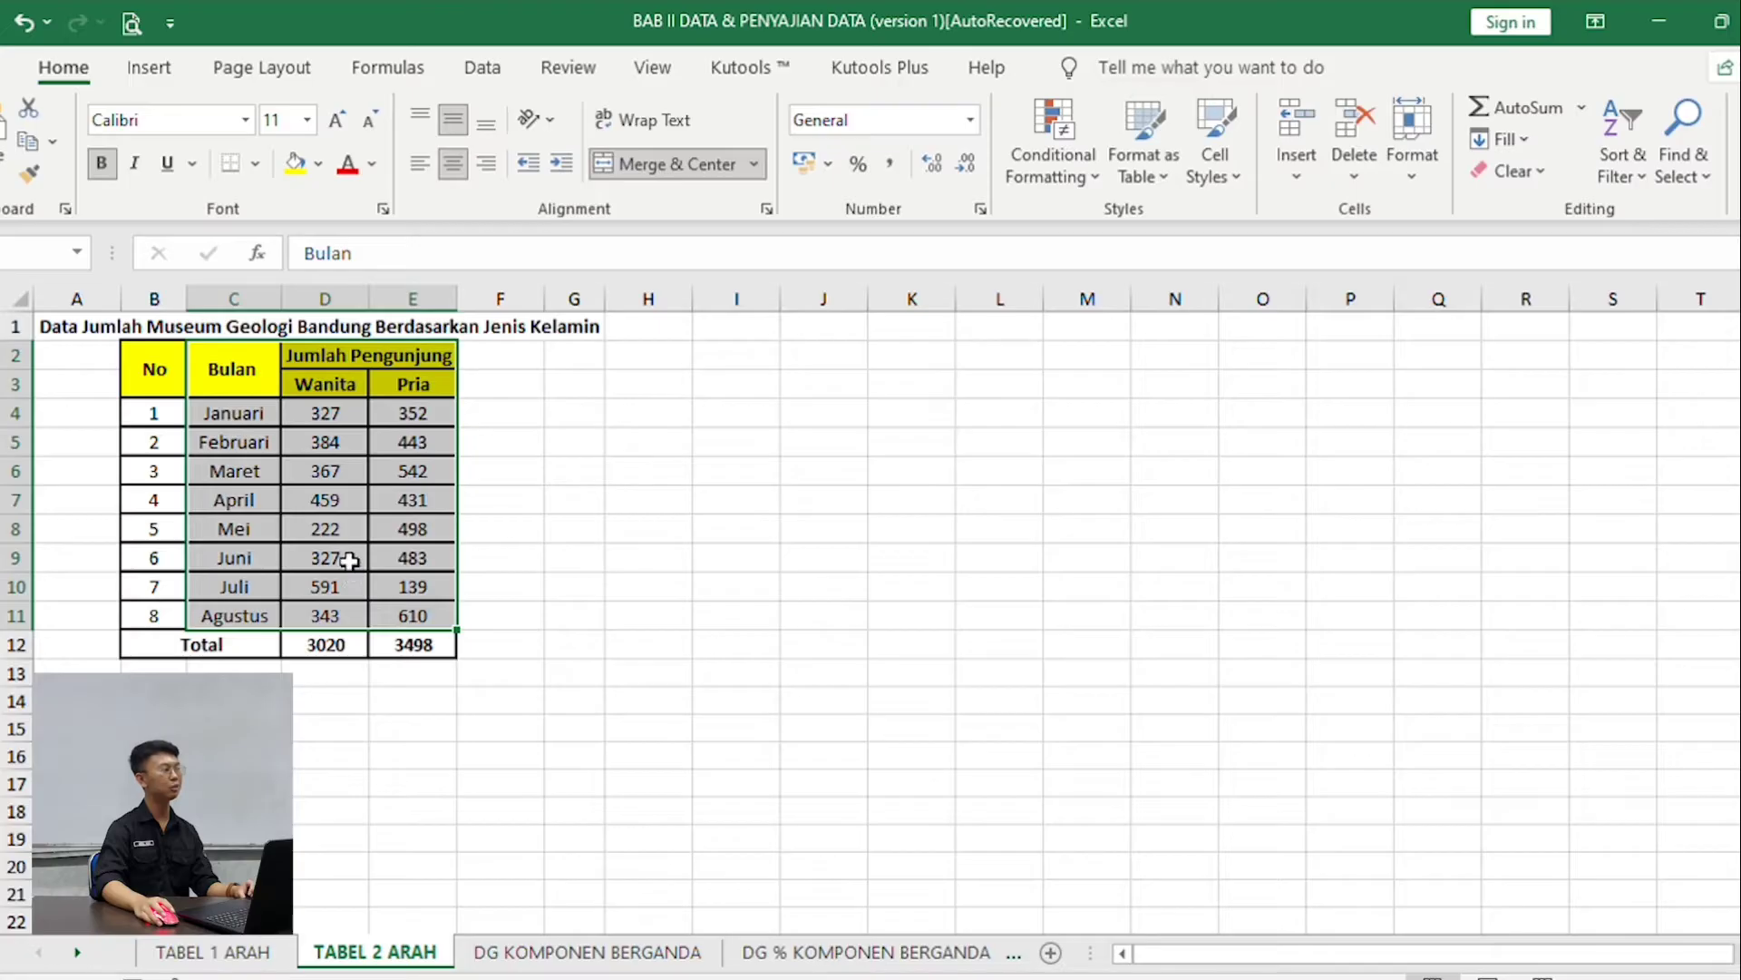
left_click(140, 63)
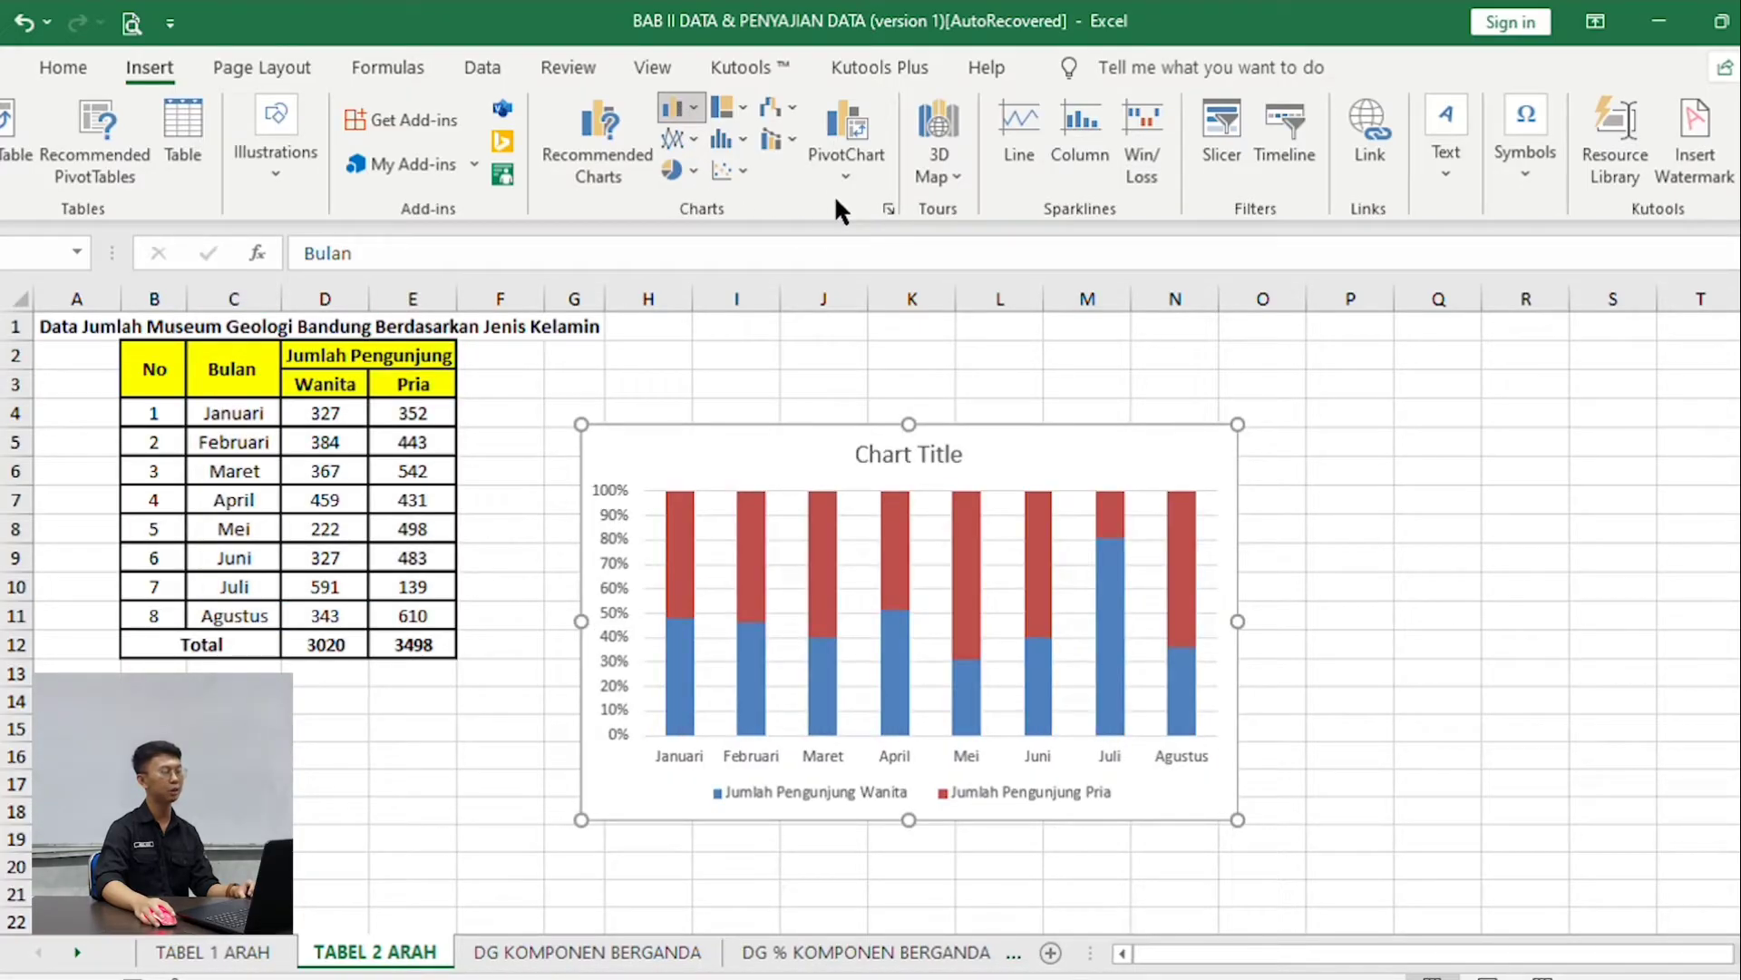
left_click(743, 170)
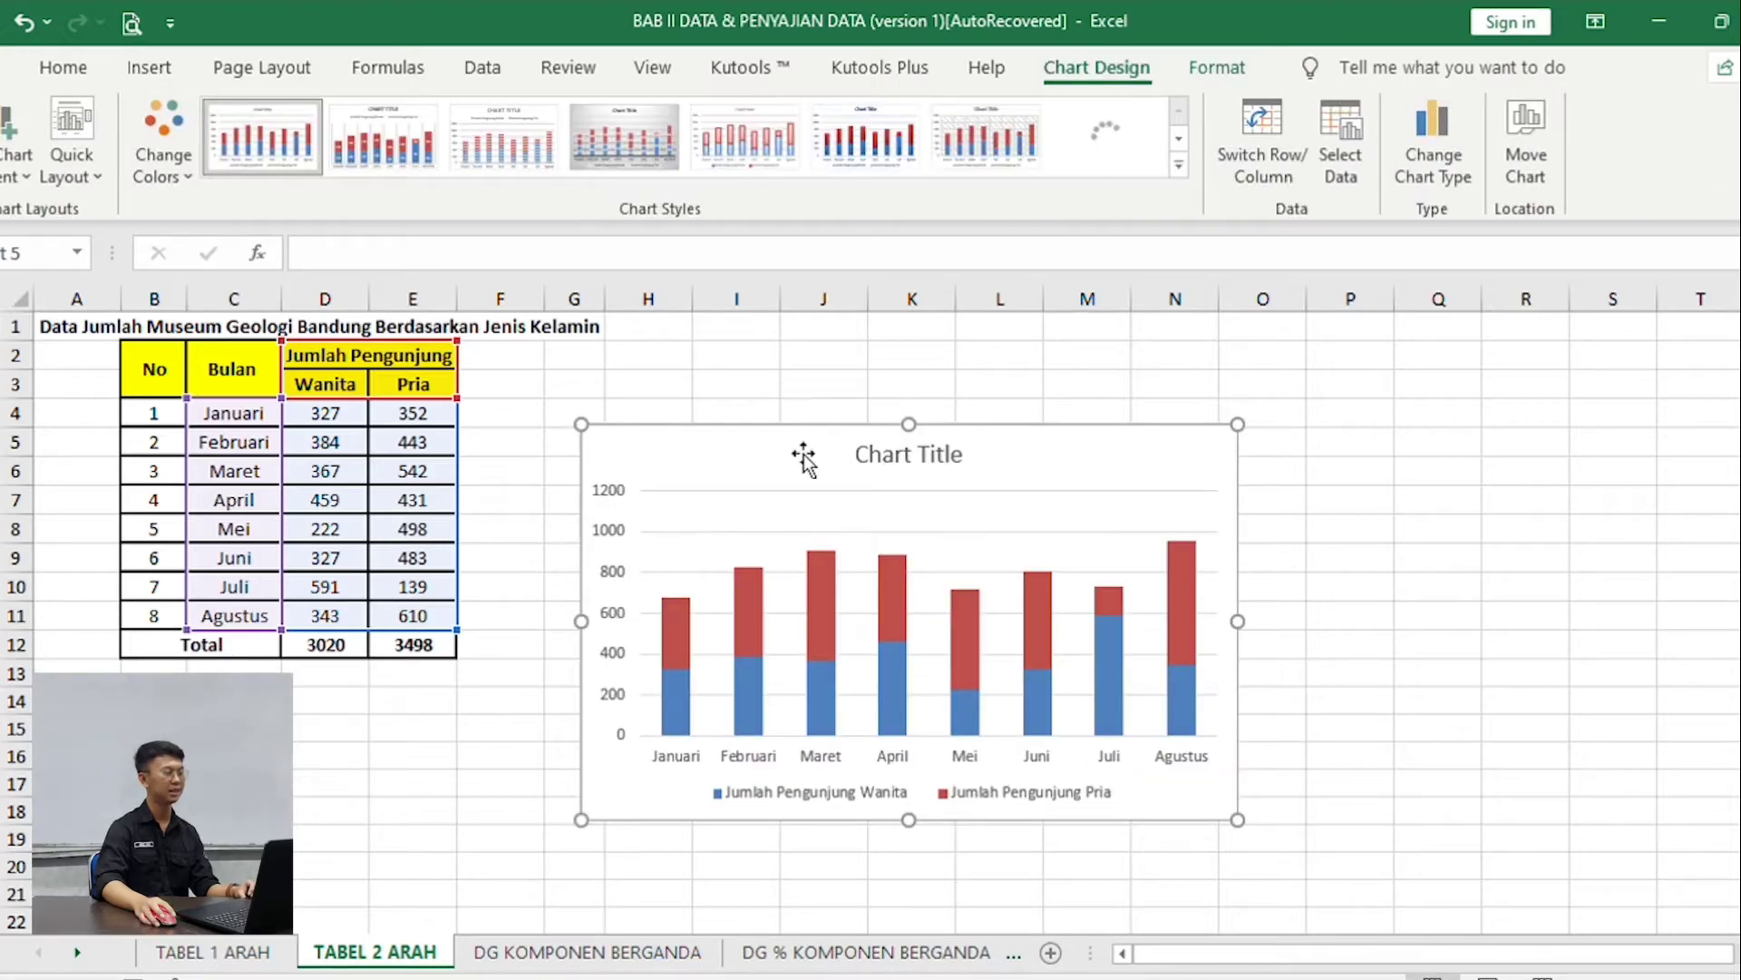
left_click_drag(796, 442, 754, 377)
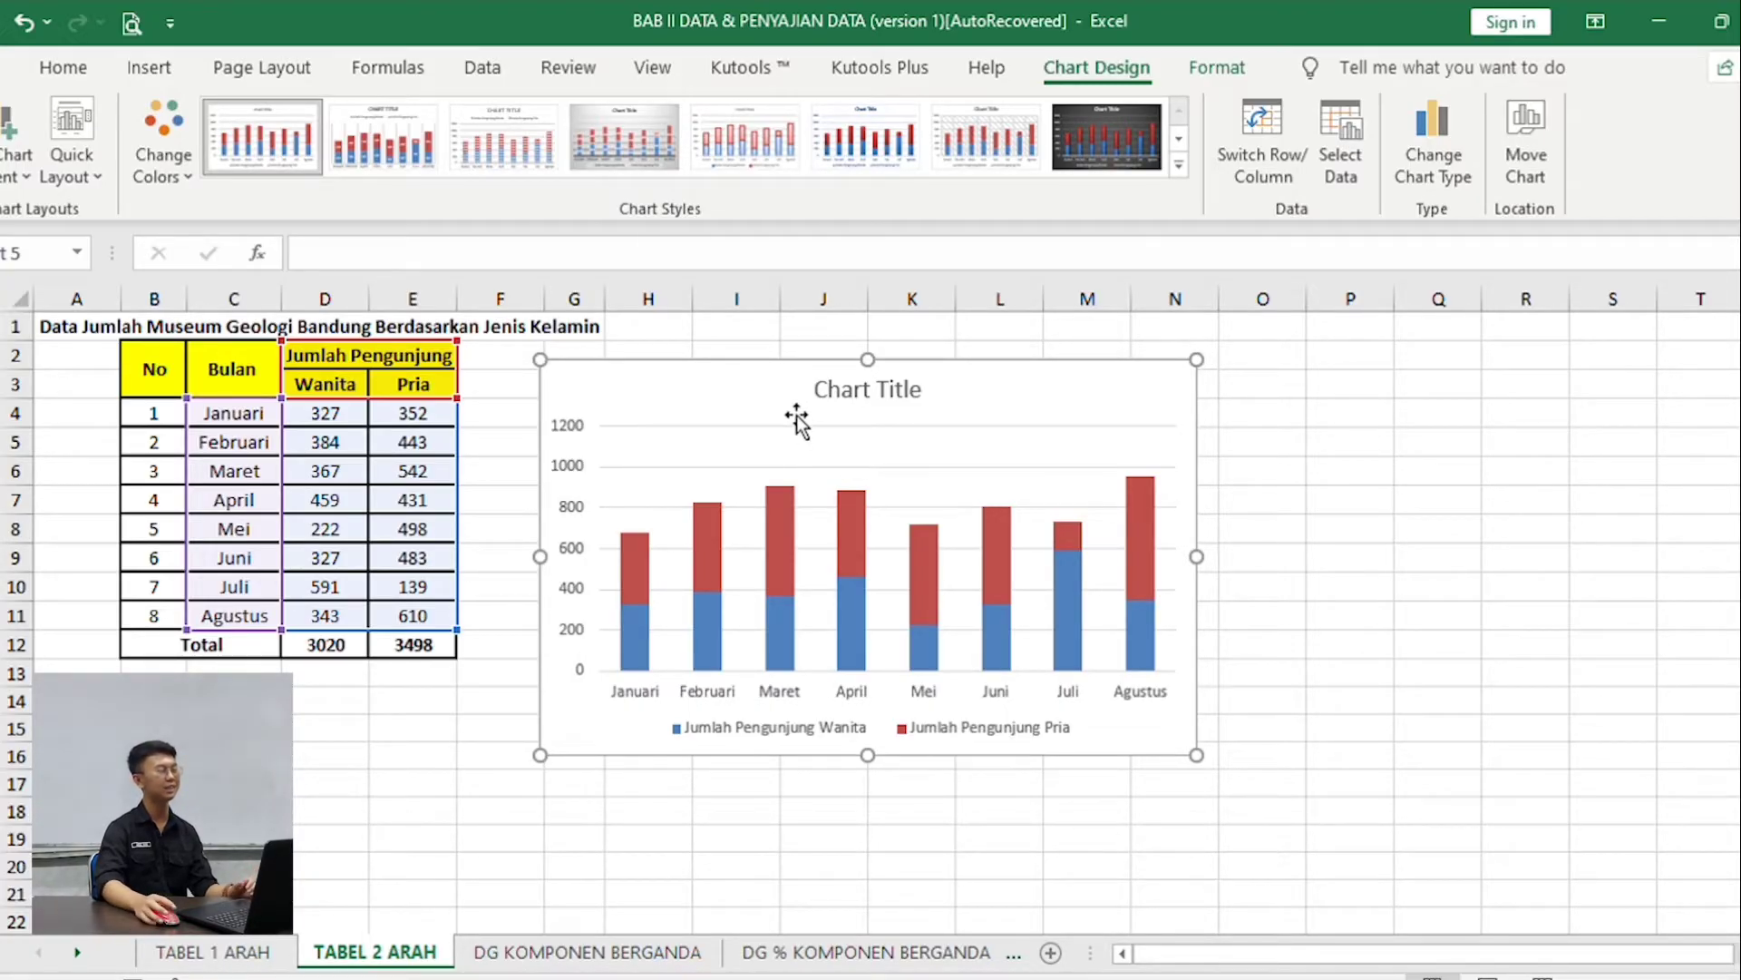
key("Delete")
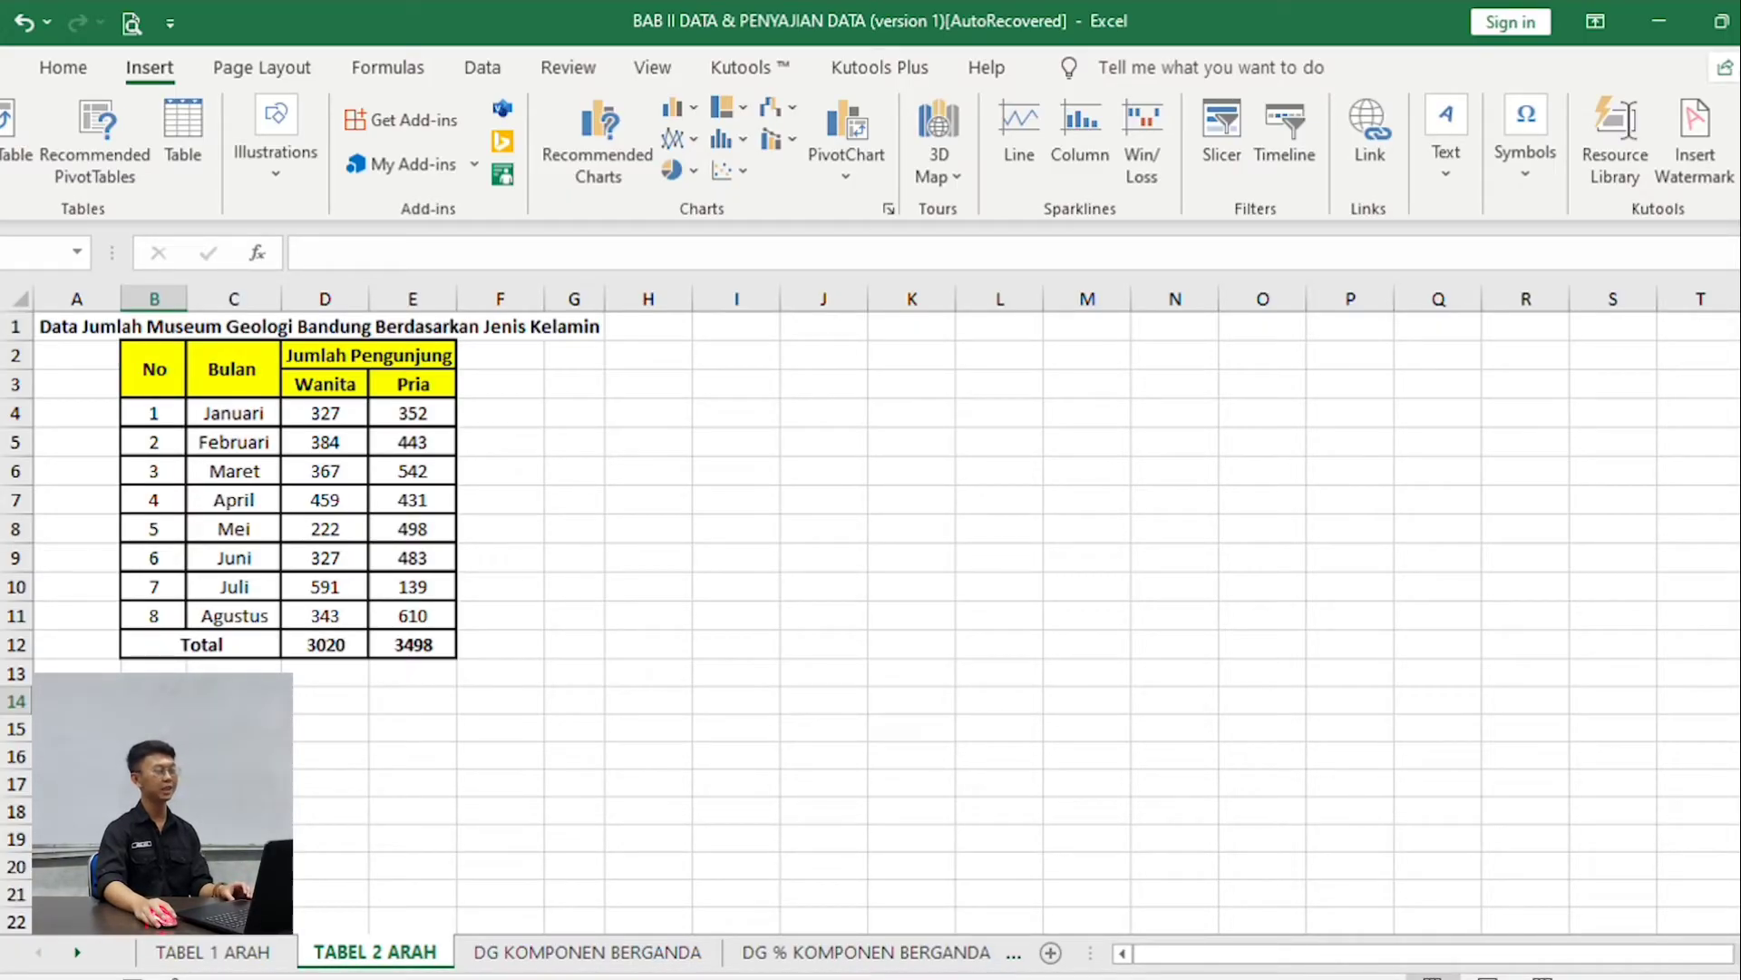
Insert a 100% stacked column chart from C2:E11 and shift it slightly closer to the table.
left_click(237, 362)
left_click_drag(237, 363, 371, 602)
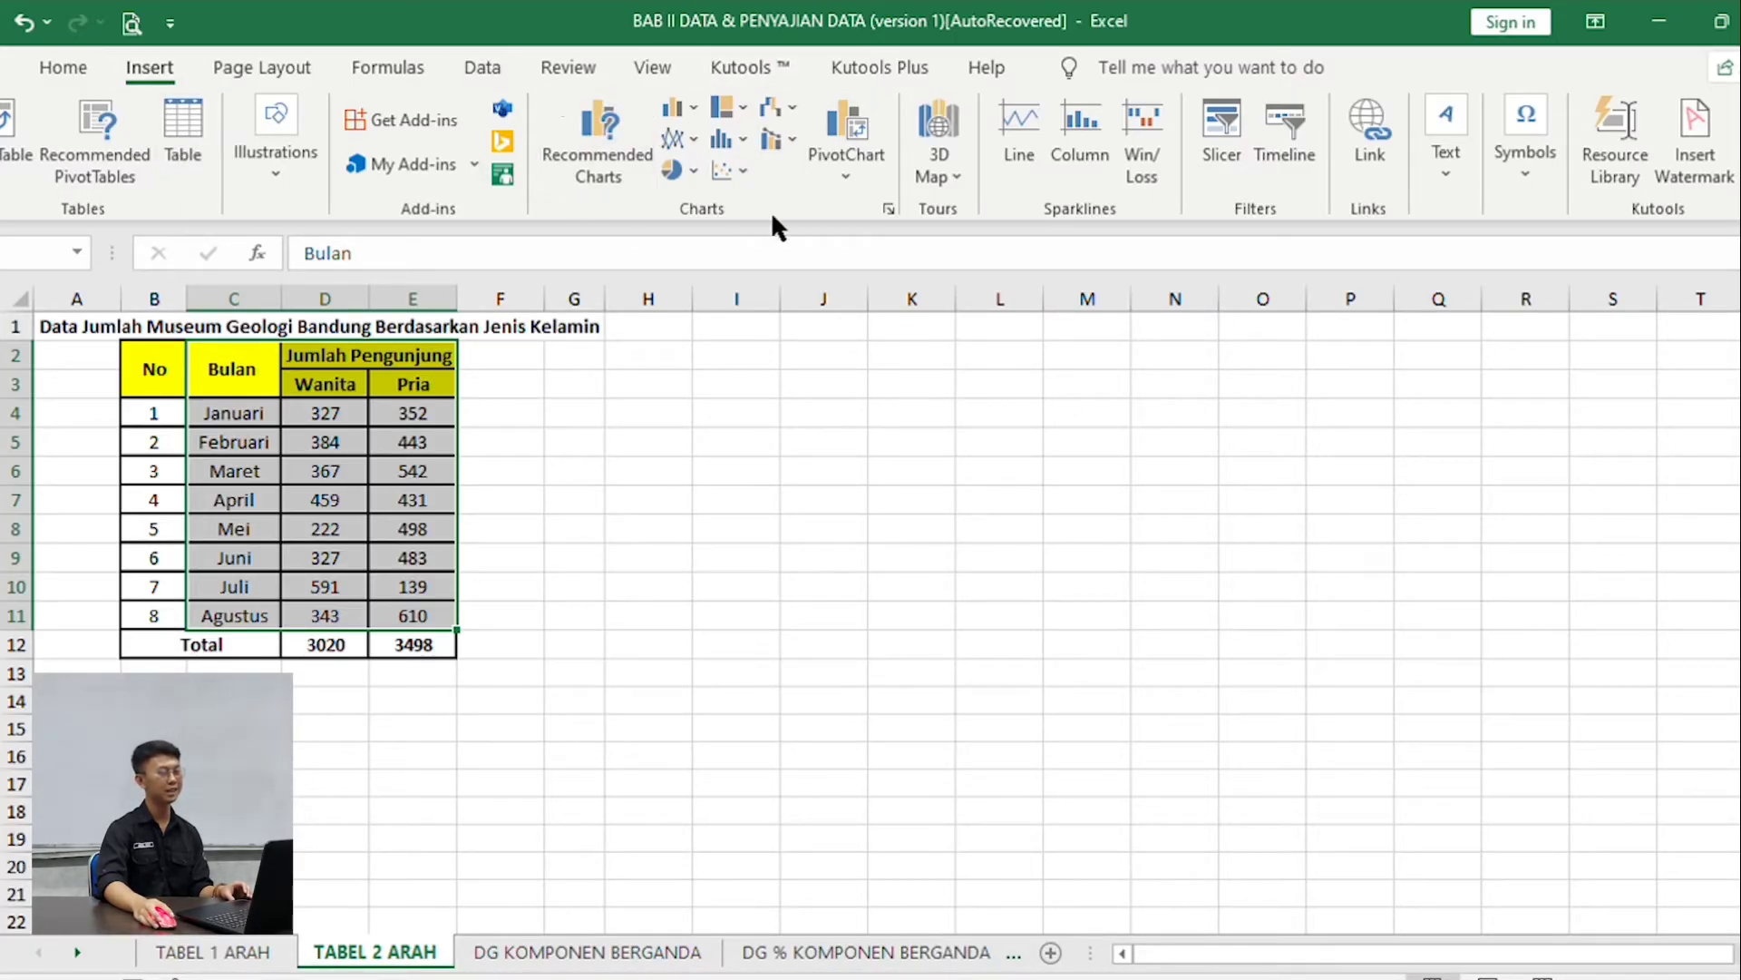
left_click(664, 99)
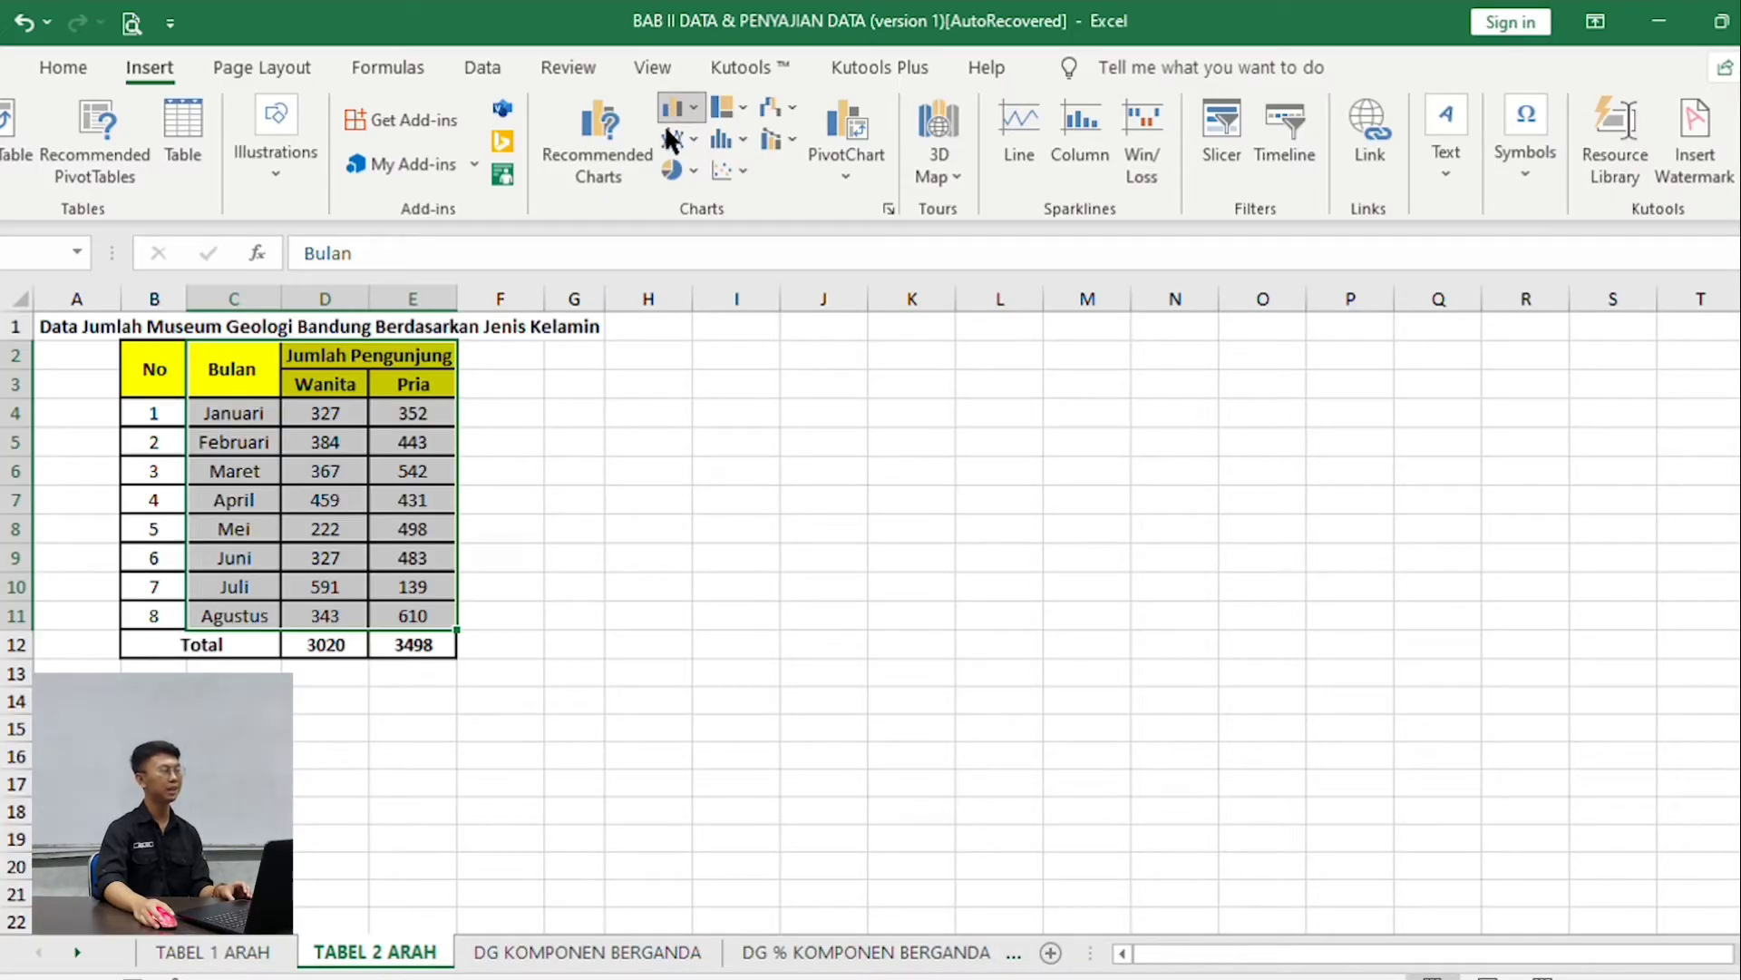
left_click(825, 176)
mouse_move(805, 450)
left_mouse_down()
mouse_move(793, 346)
mouse_move(789, 450)
left_mouse_up()
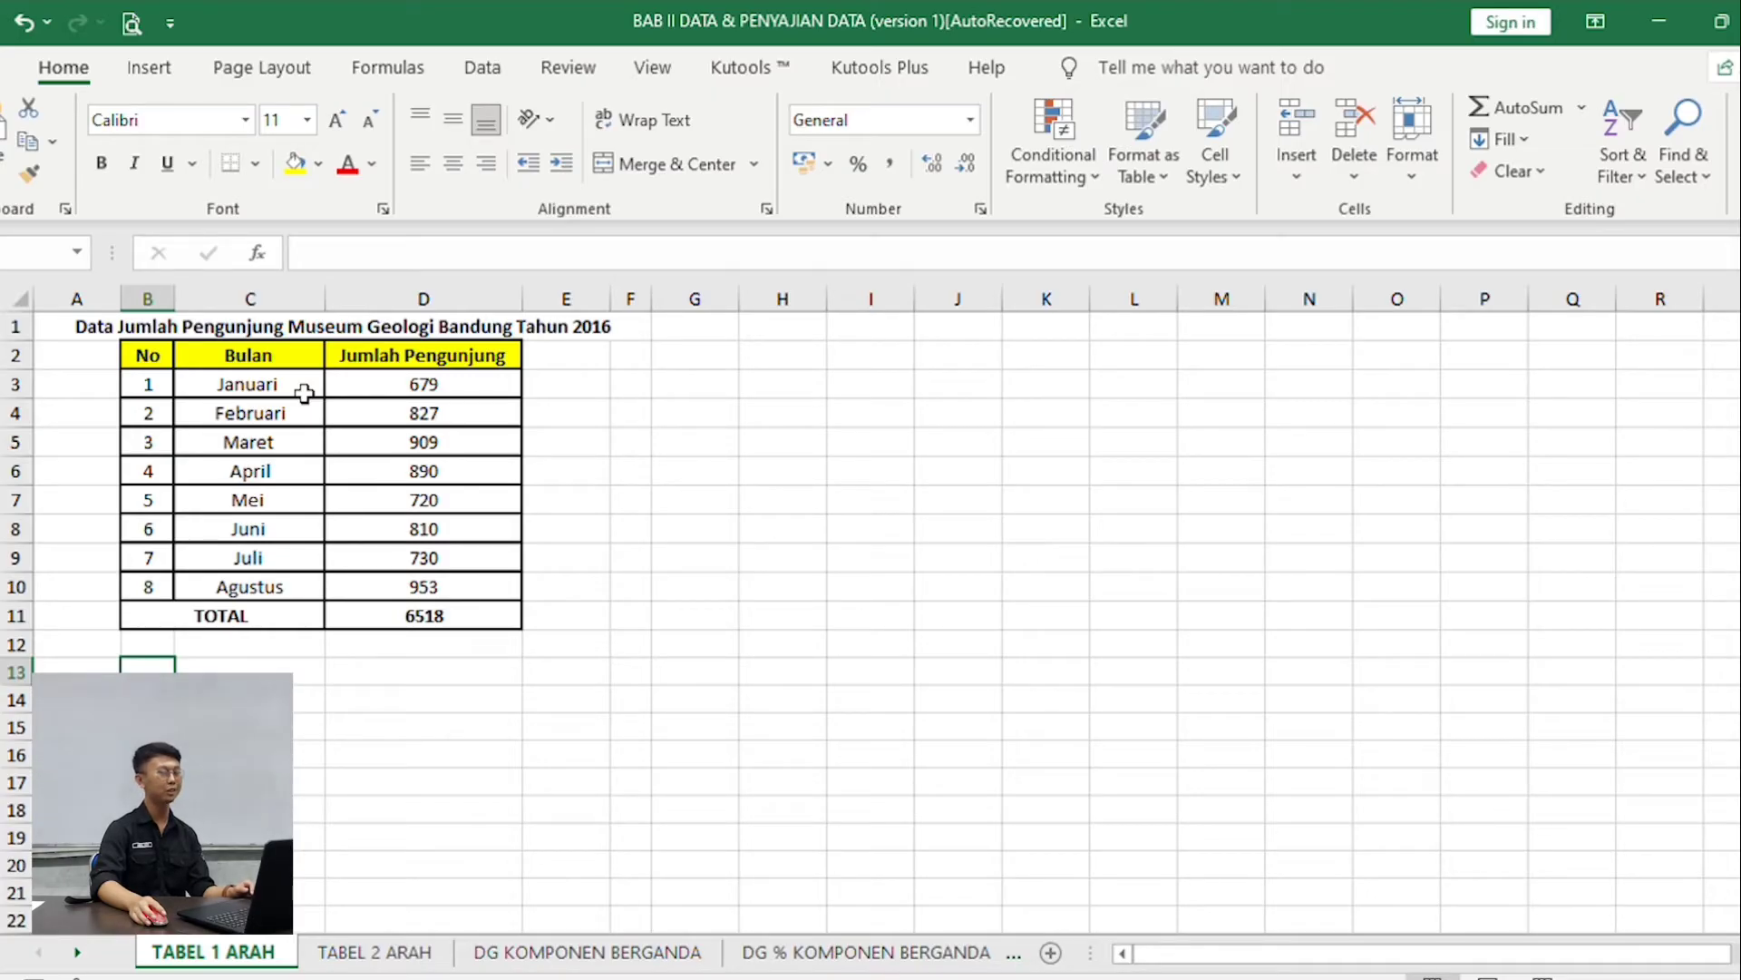
On the TABEL 1 ARAH sheet, insert a 2-D pie chart from C2:D10 and move it slightly up.
left_click_drag(285, 361, 449, 592)
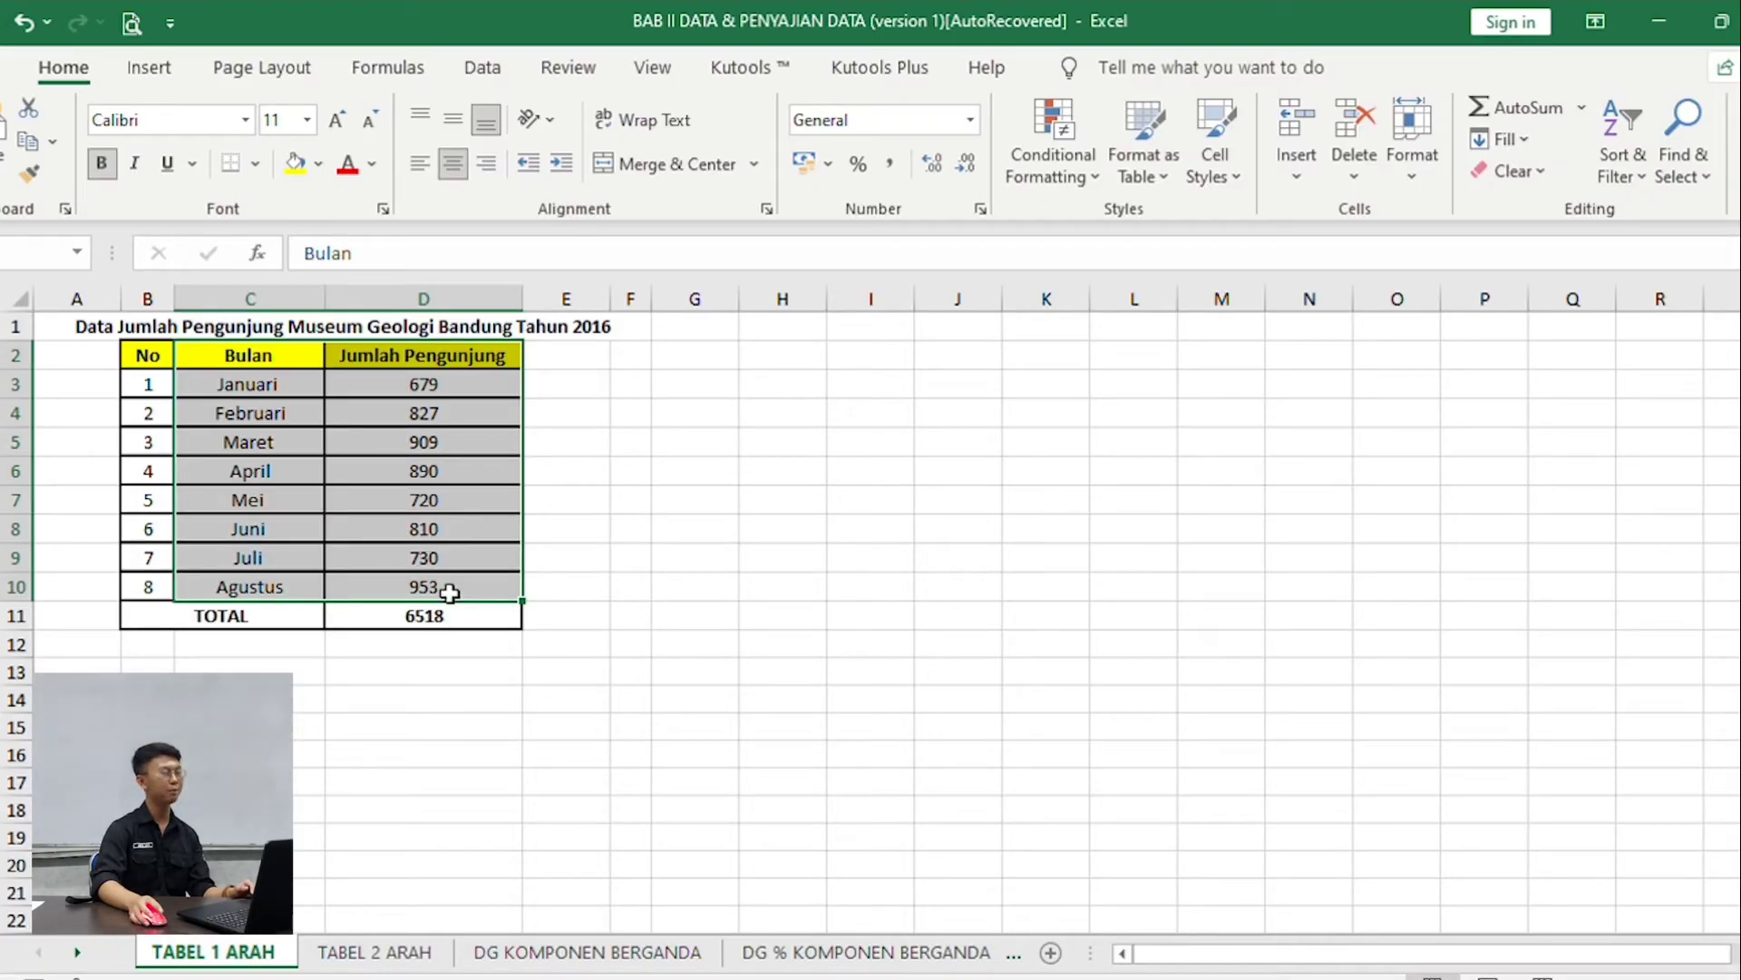
left_click(156, 71)
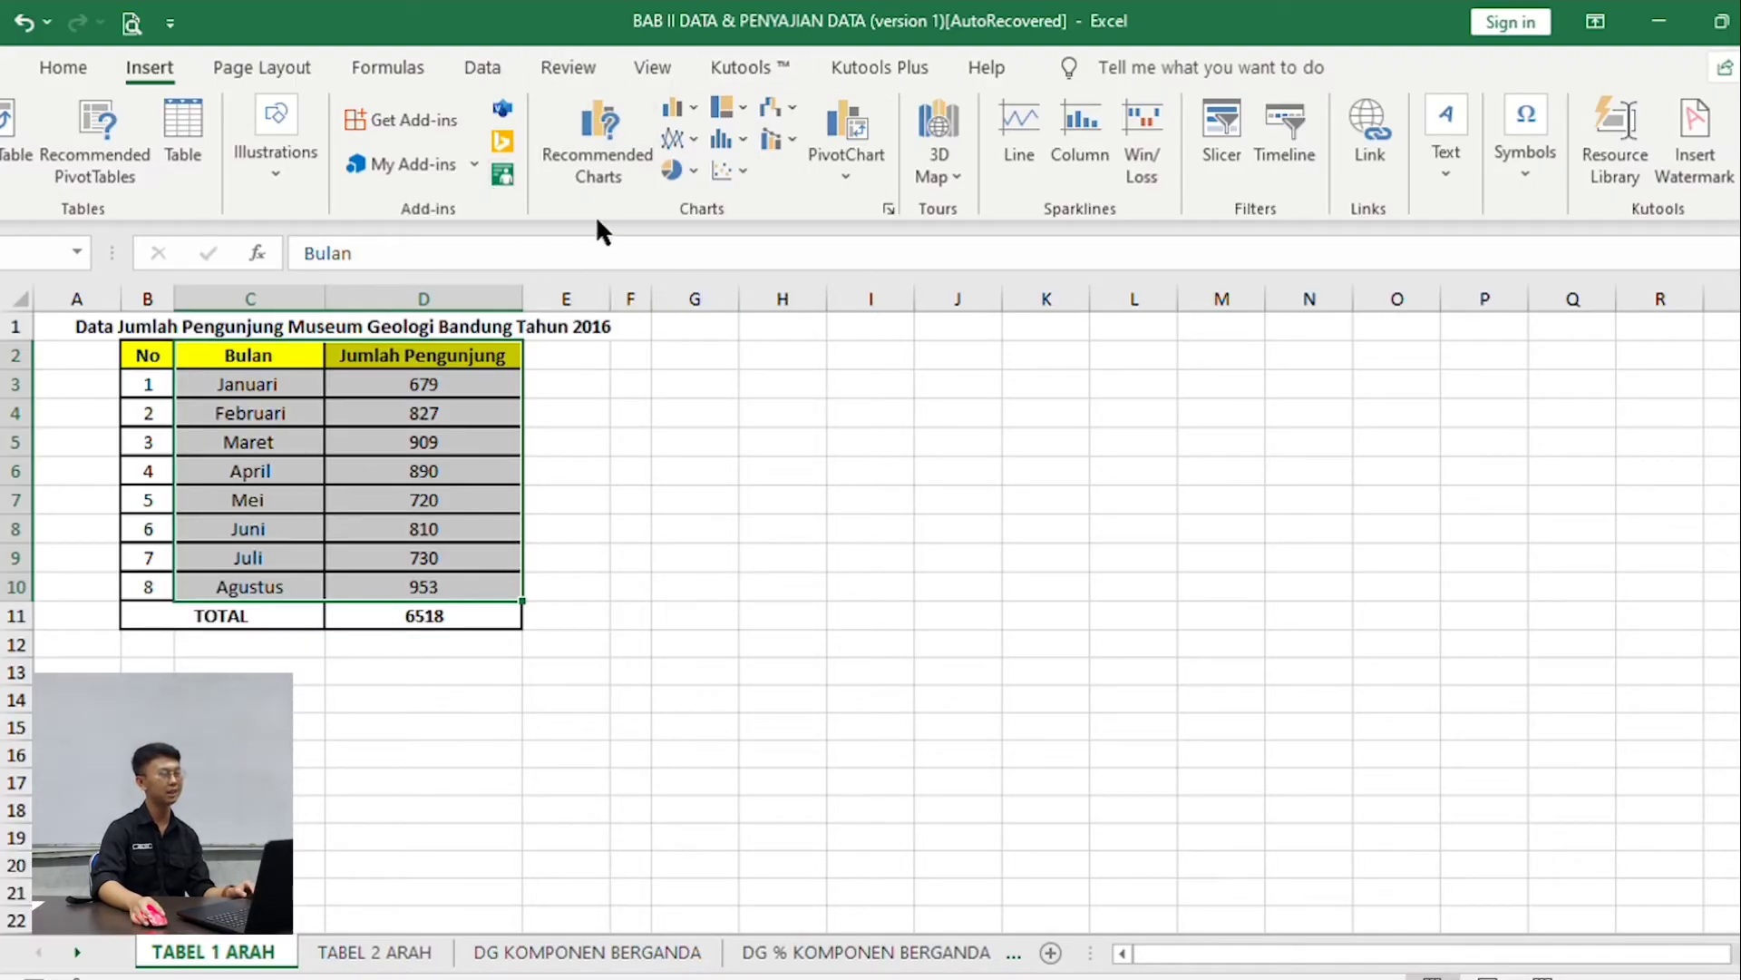
left_click(668, 168)
left_click(672, 256)
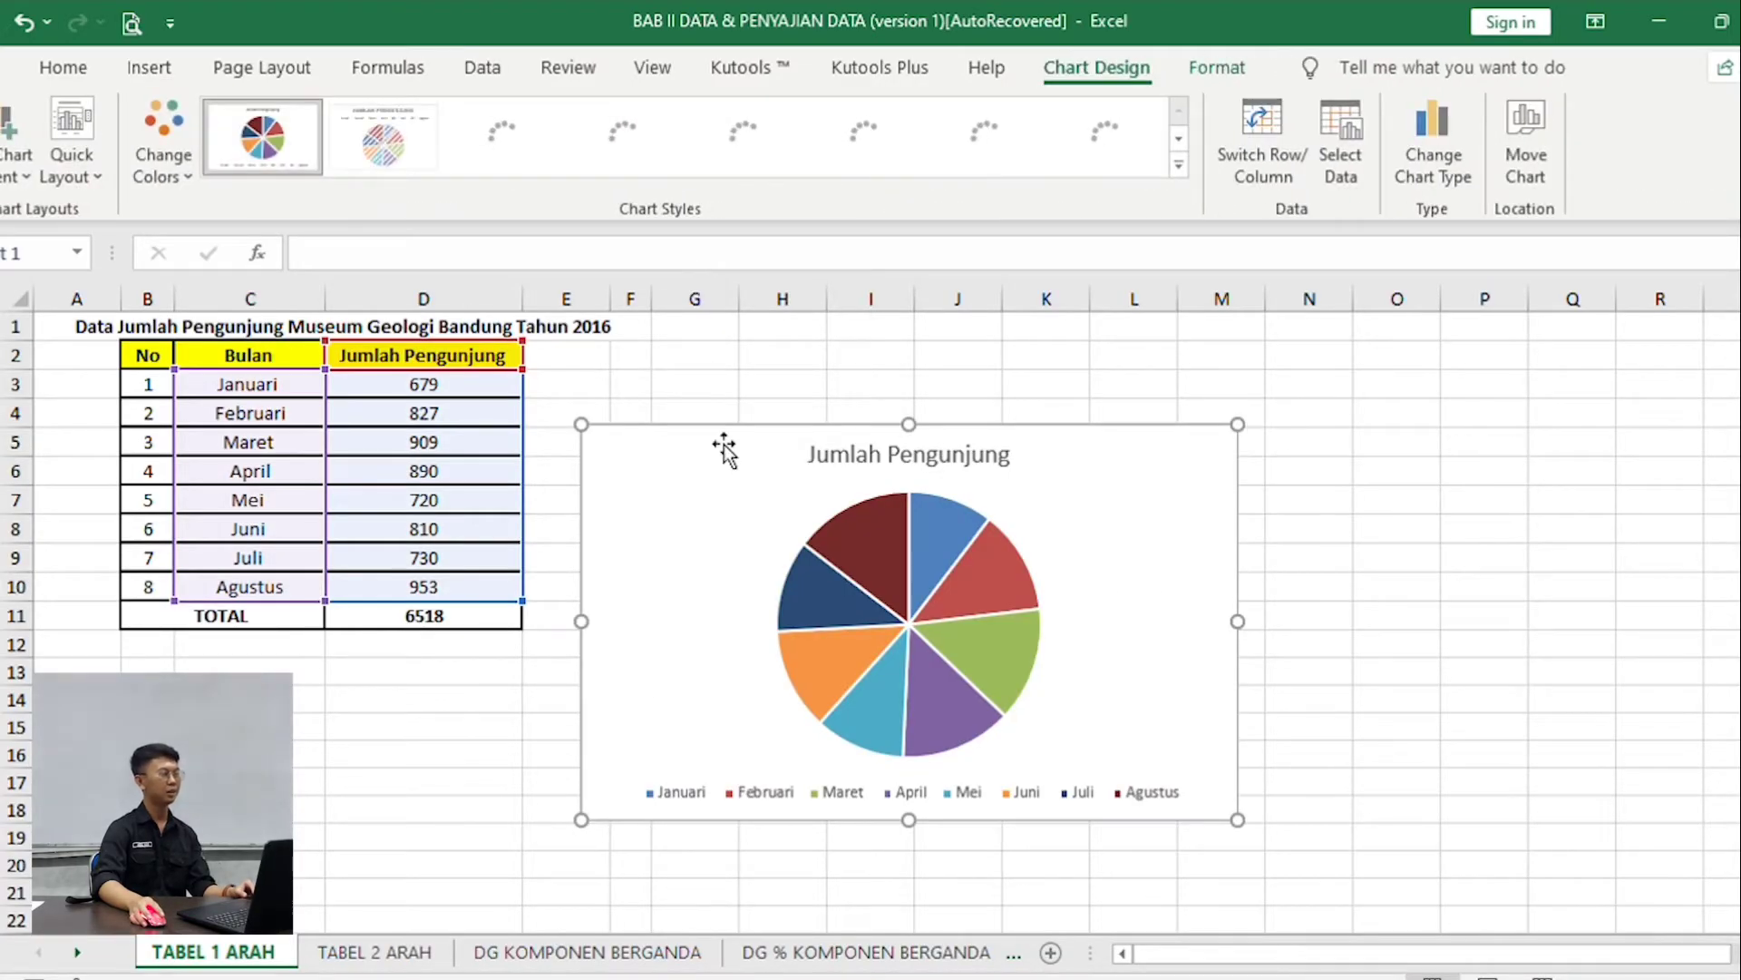
left_click_drag(734, 482, 736, 415)
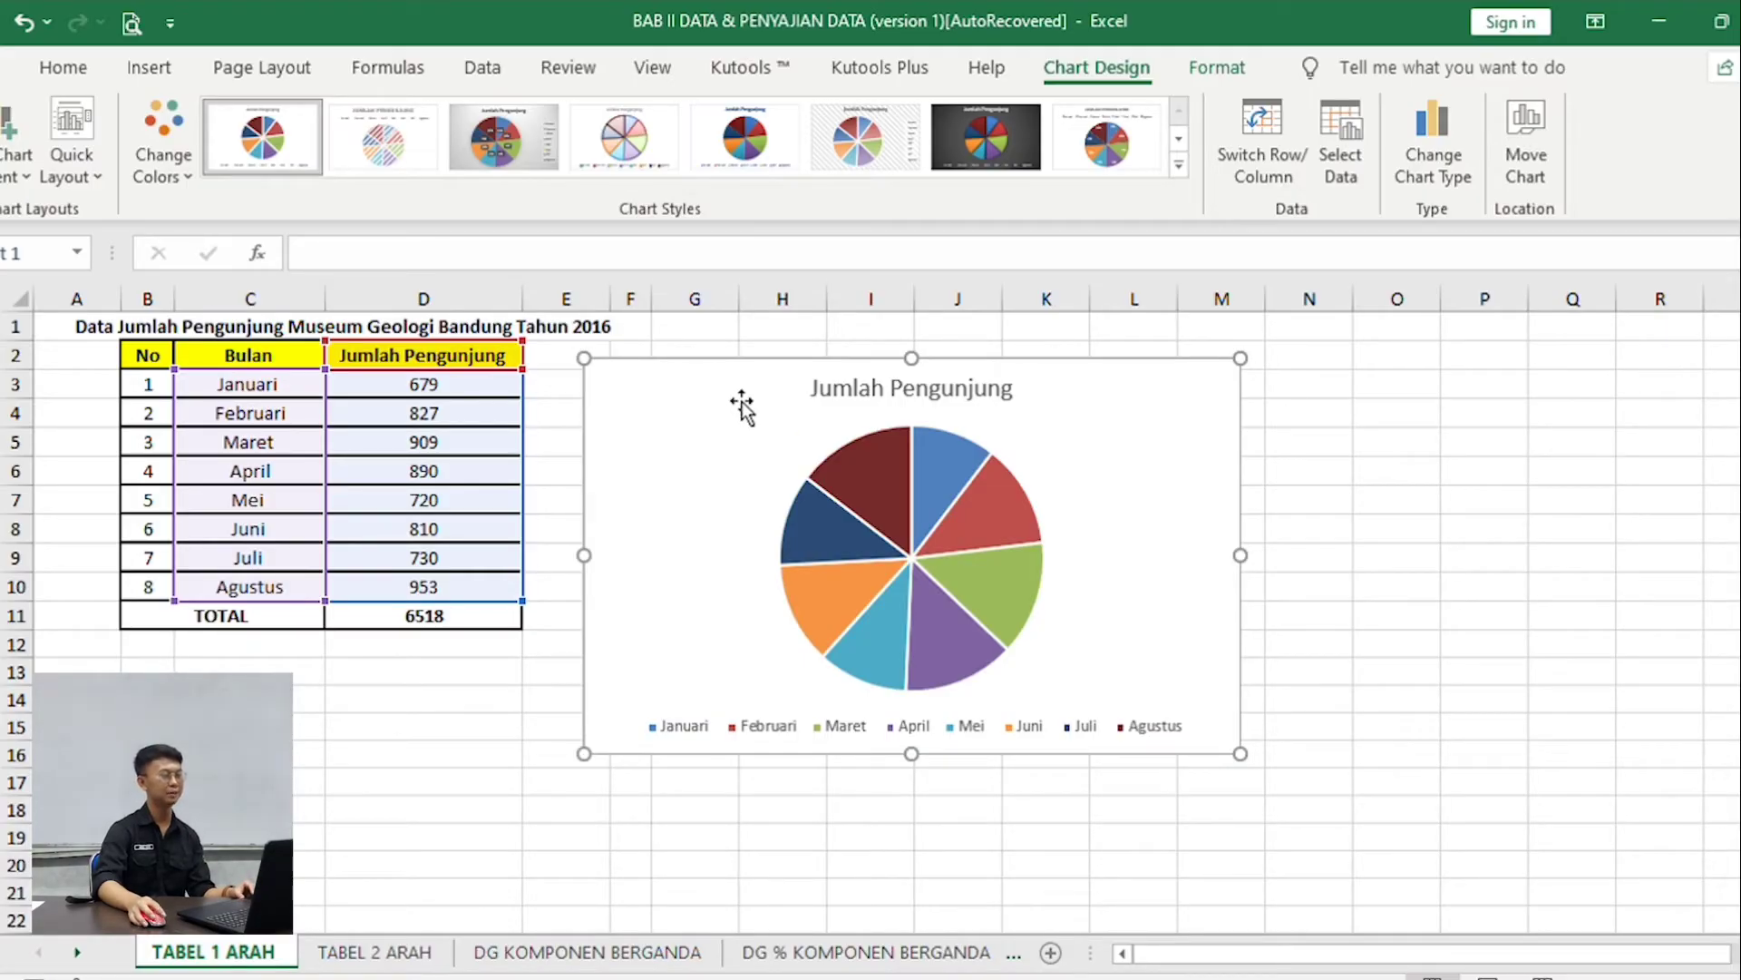
On the TABEL 2 ARAH sheet, insert a clustered column chart from C2:E11.
key("ctrl+Page_Down")
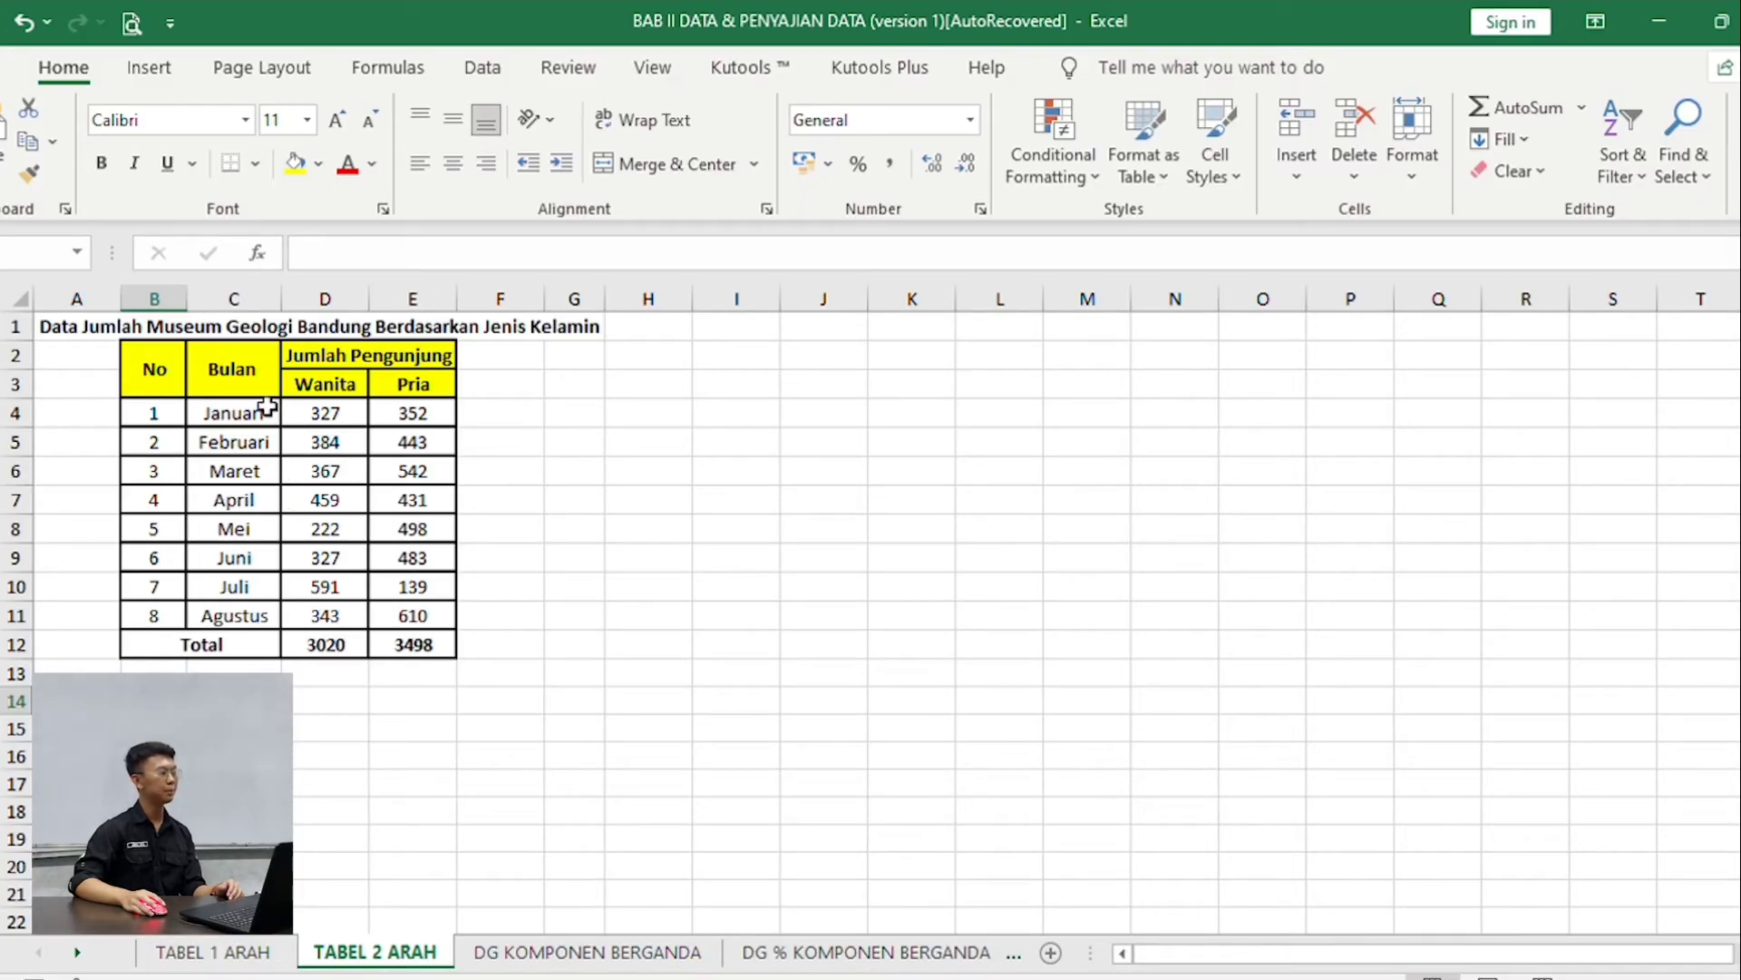
left_click(248, 372)
left_click_drag(248, 372, 366, 612)
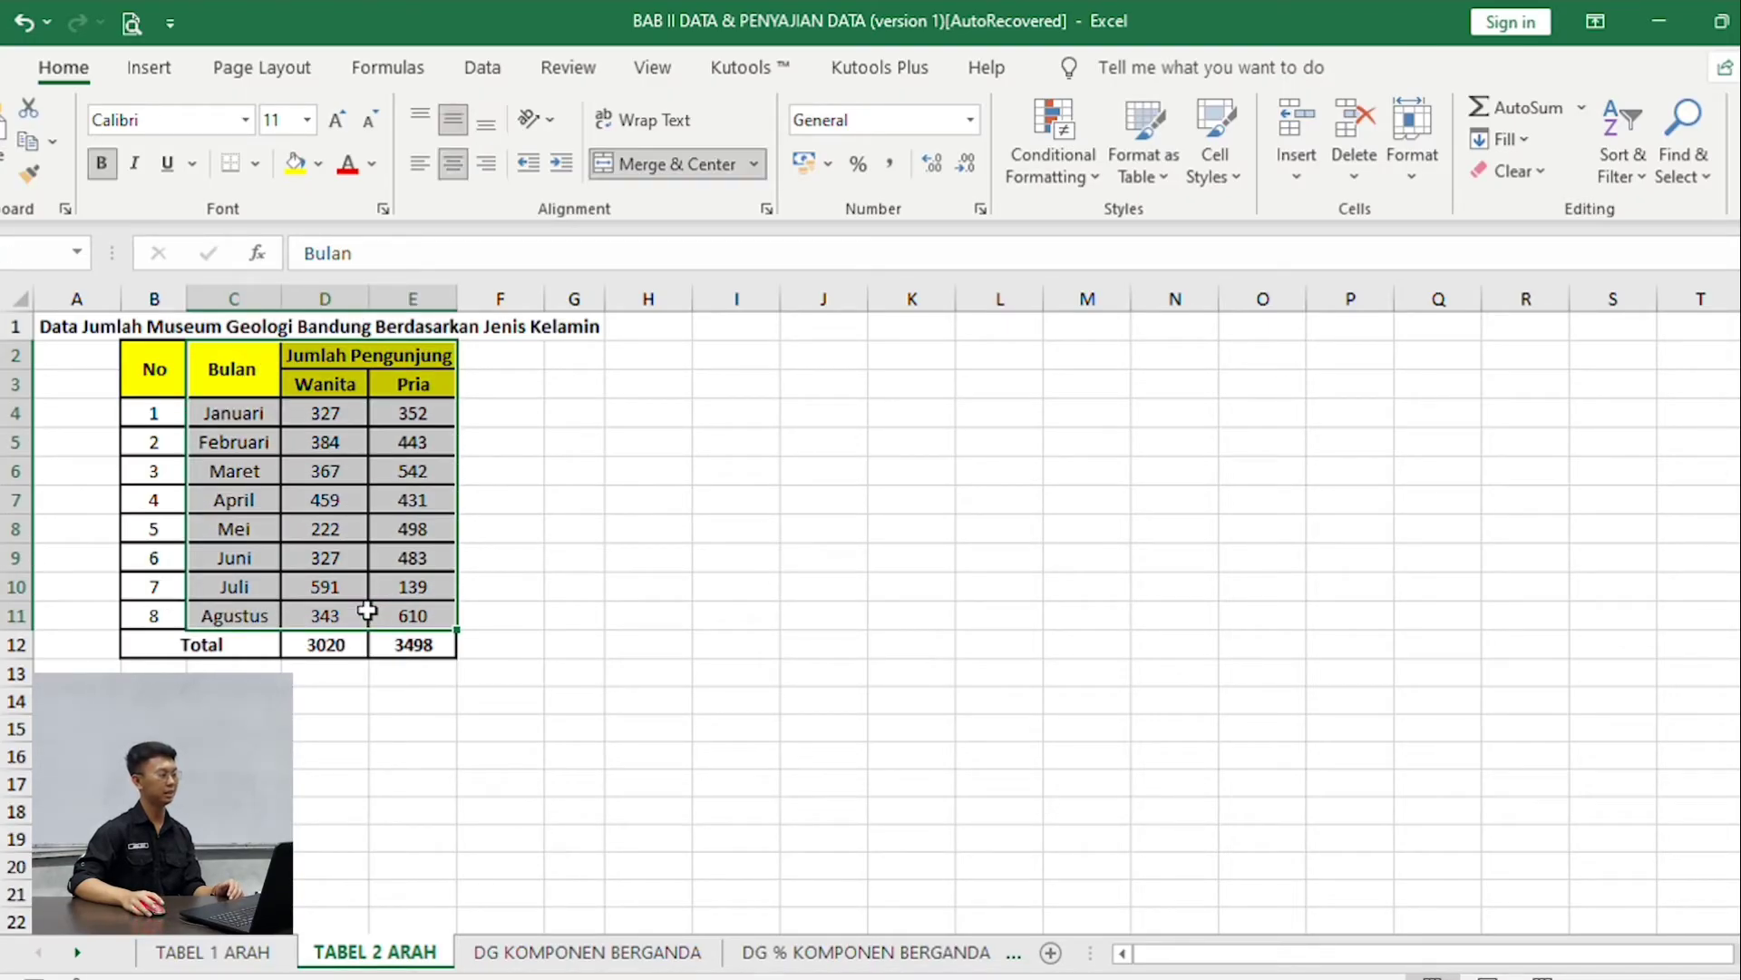
left_click(150, 67)
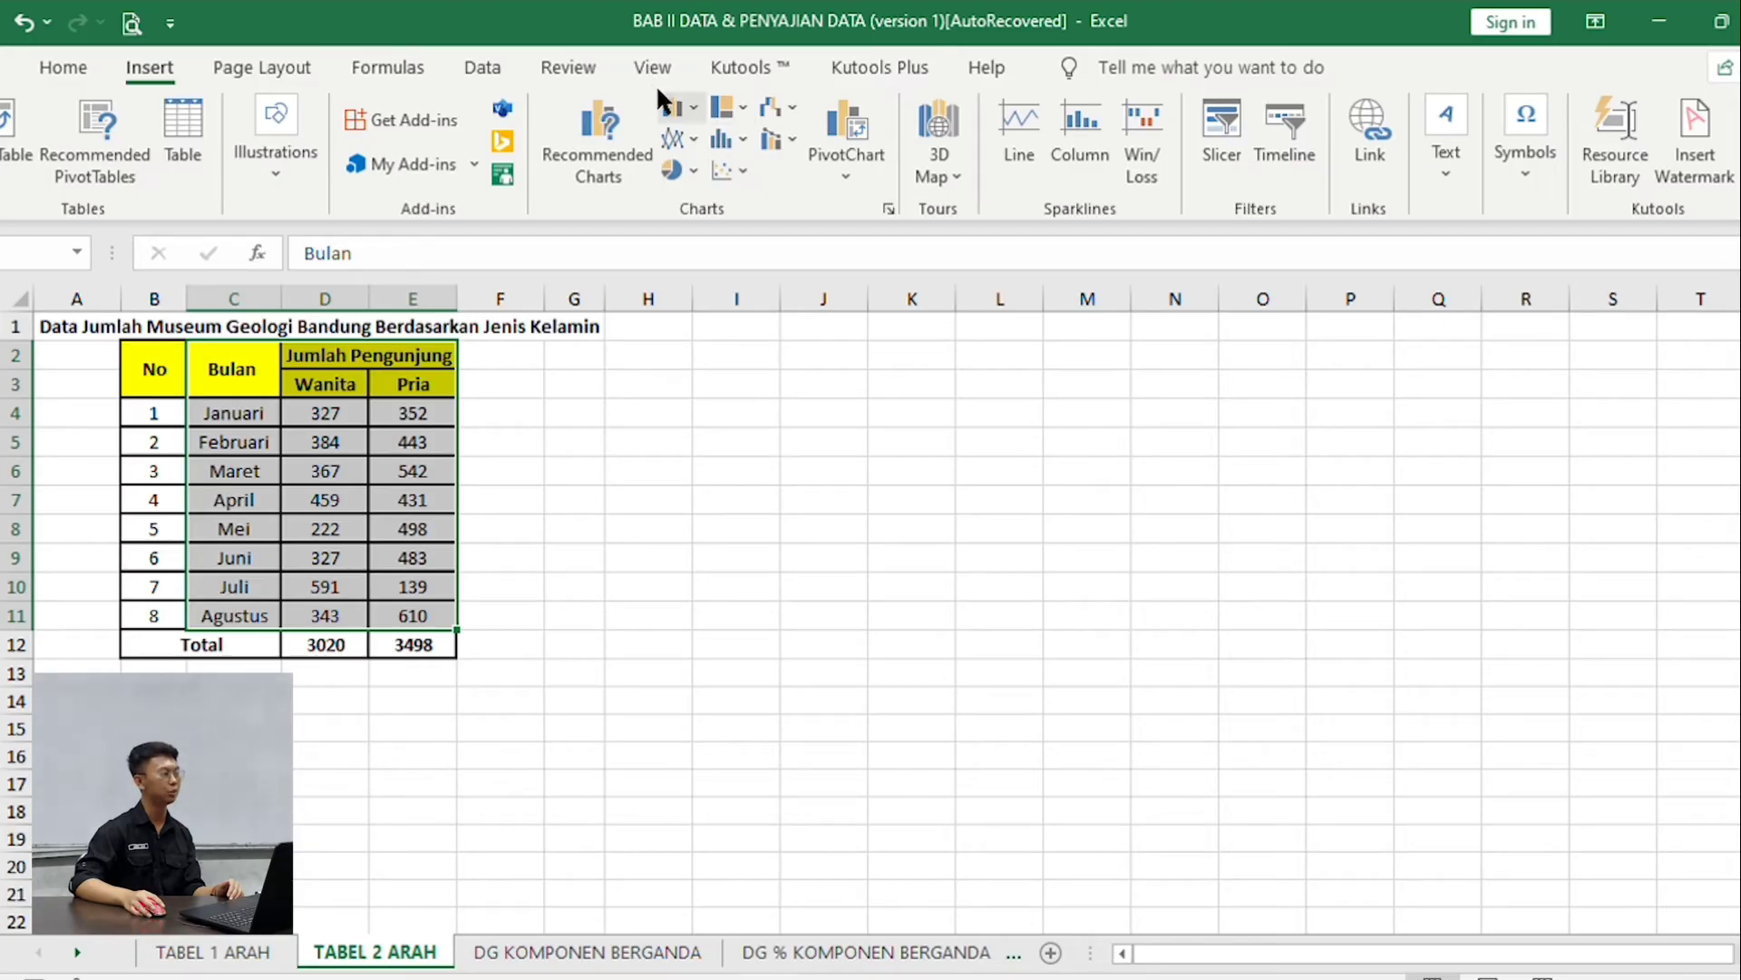
left_click(671, 107)
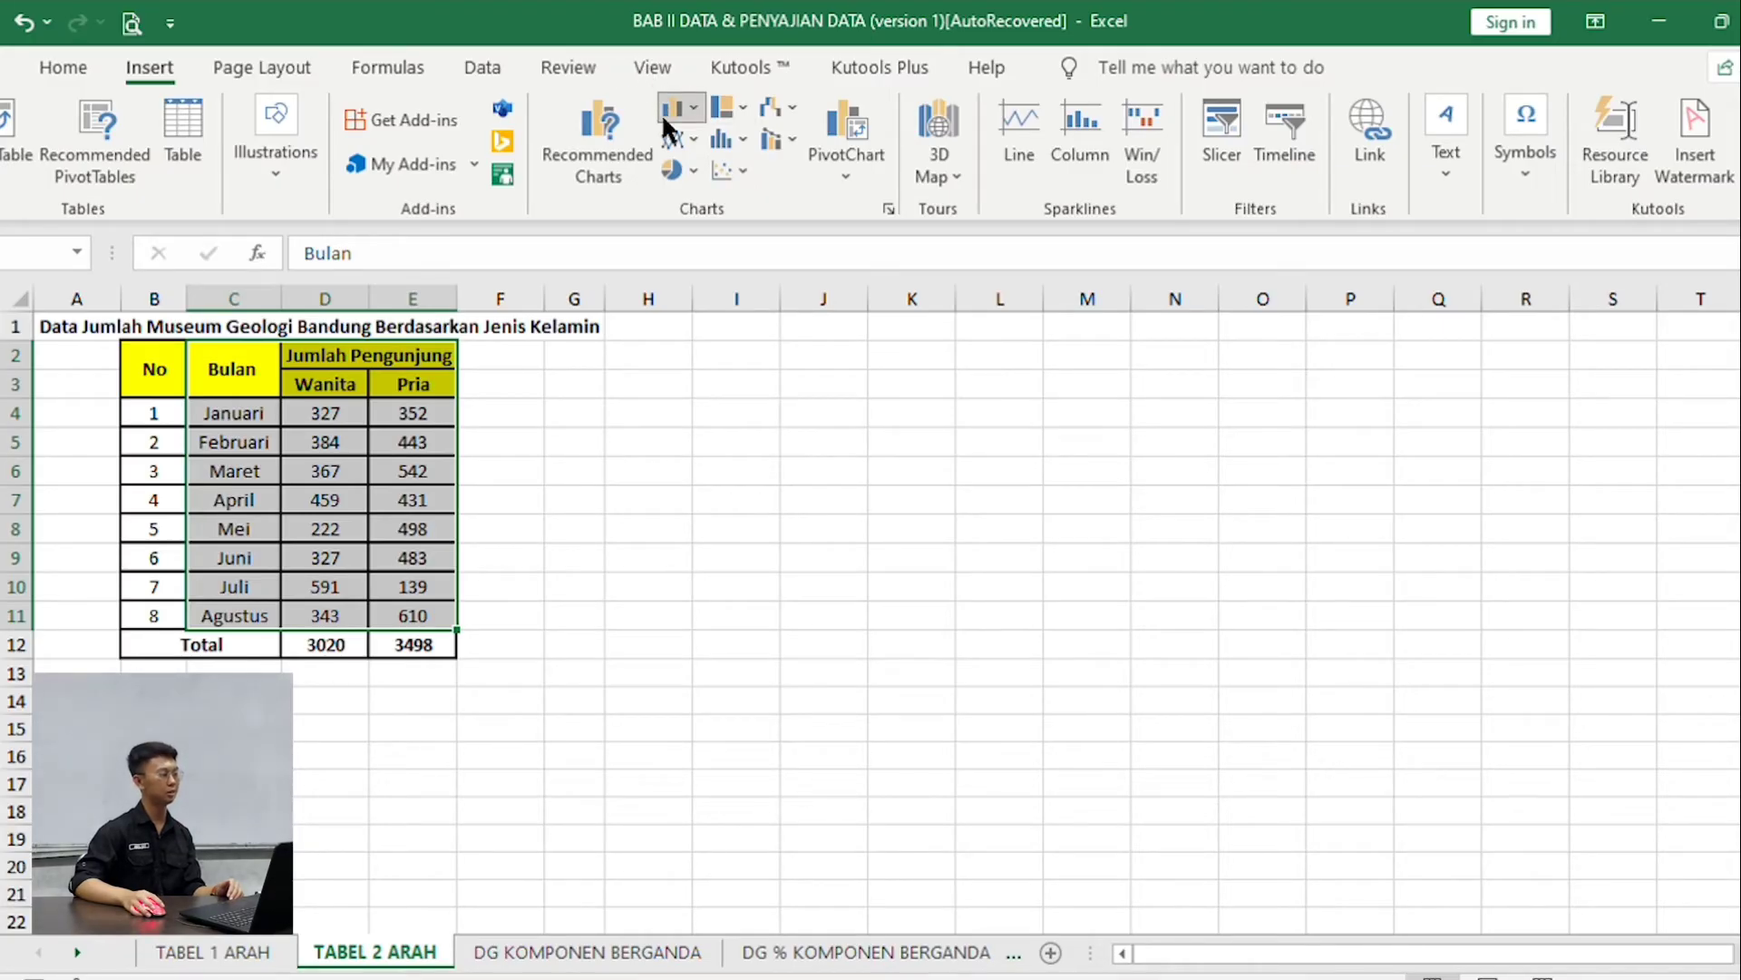
left_click(676, 167)
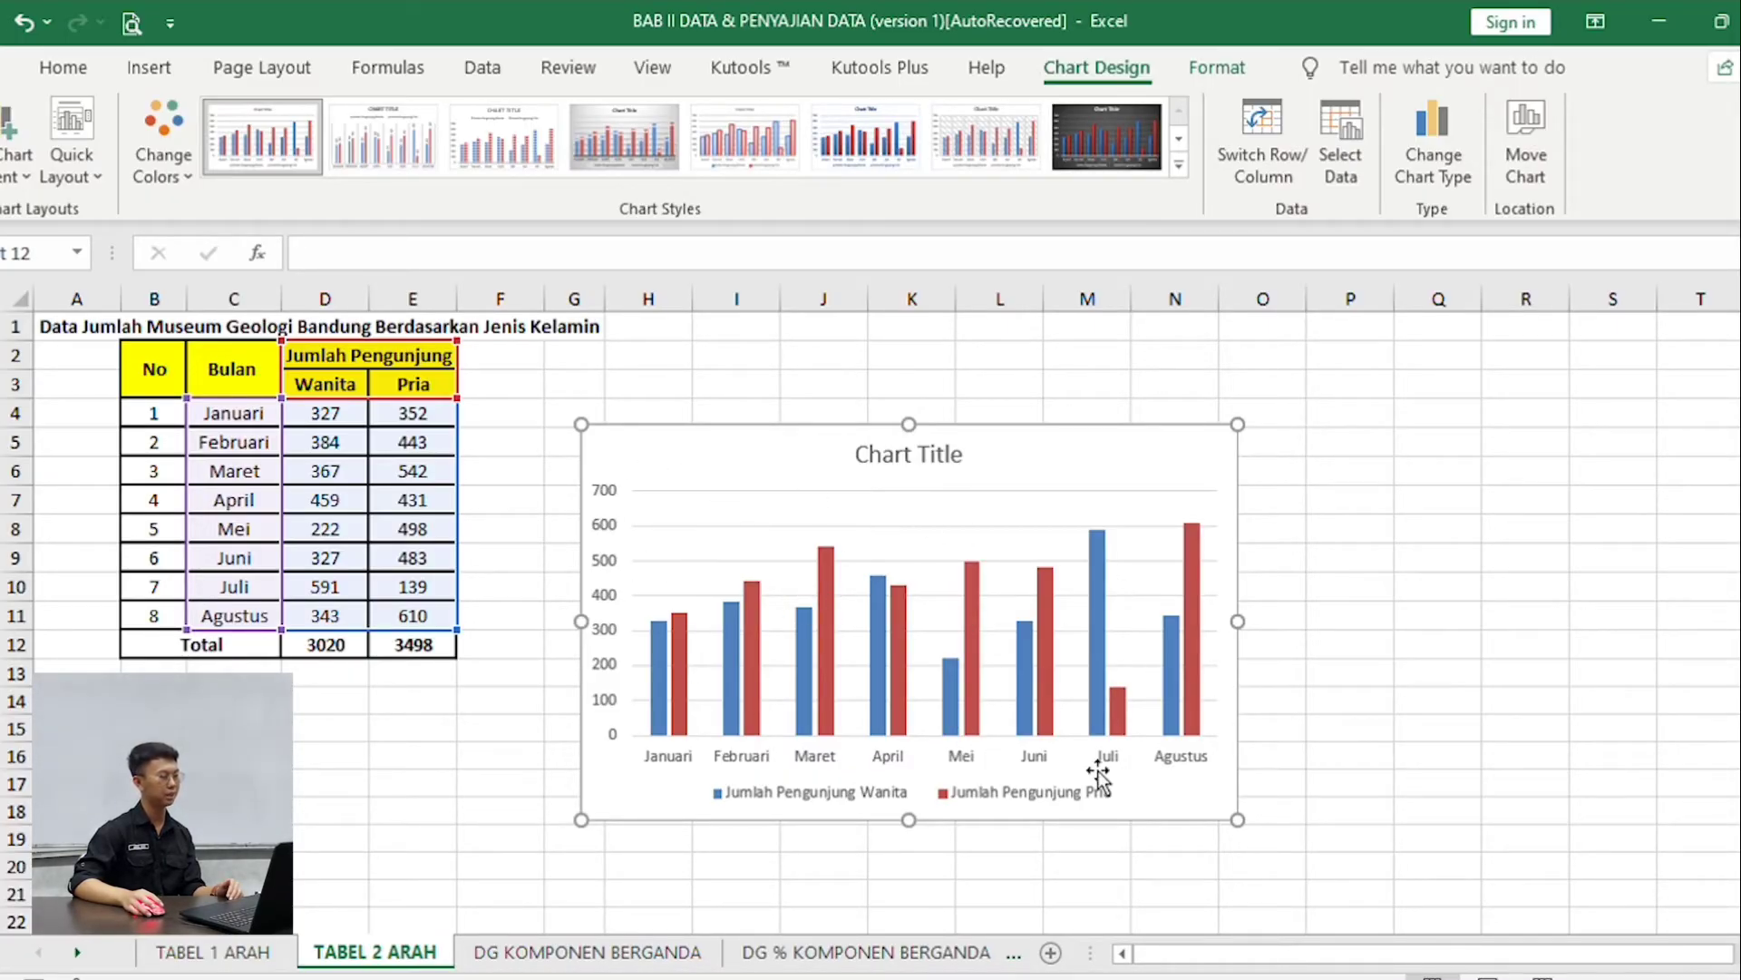
Fill the Jumlah Pengunjung Wanita columns with the pink flower picture and set the picture to Stack.
left_click(651, 626)
double_click(649, 618)
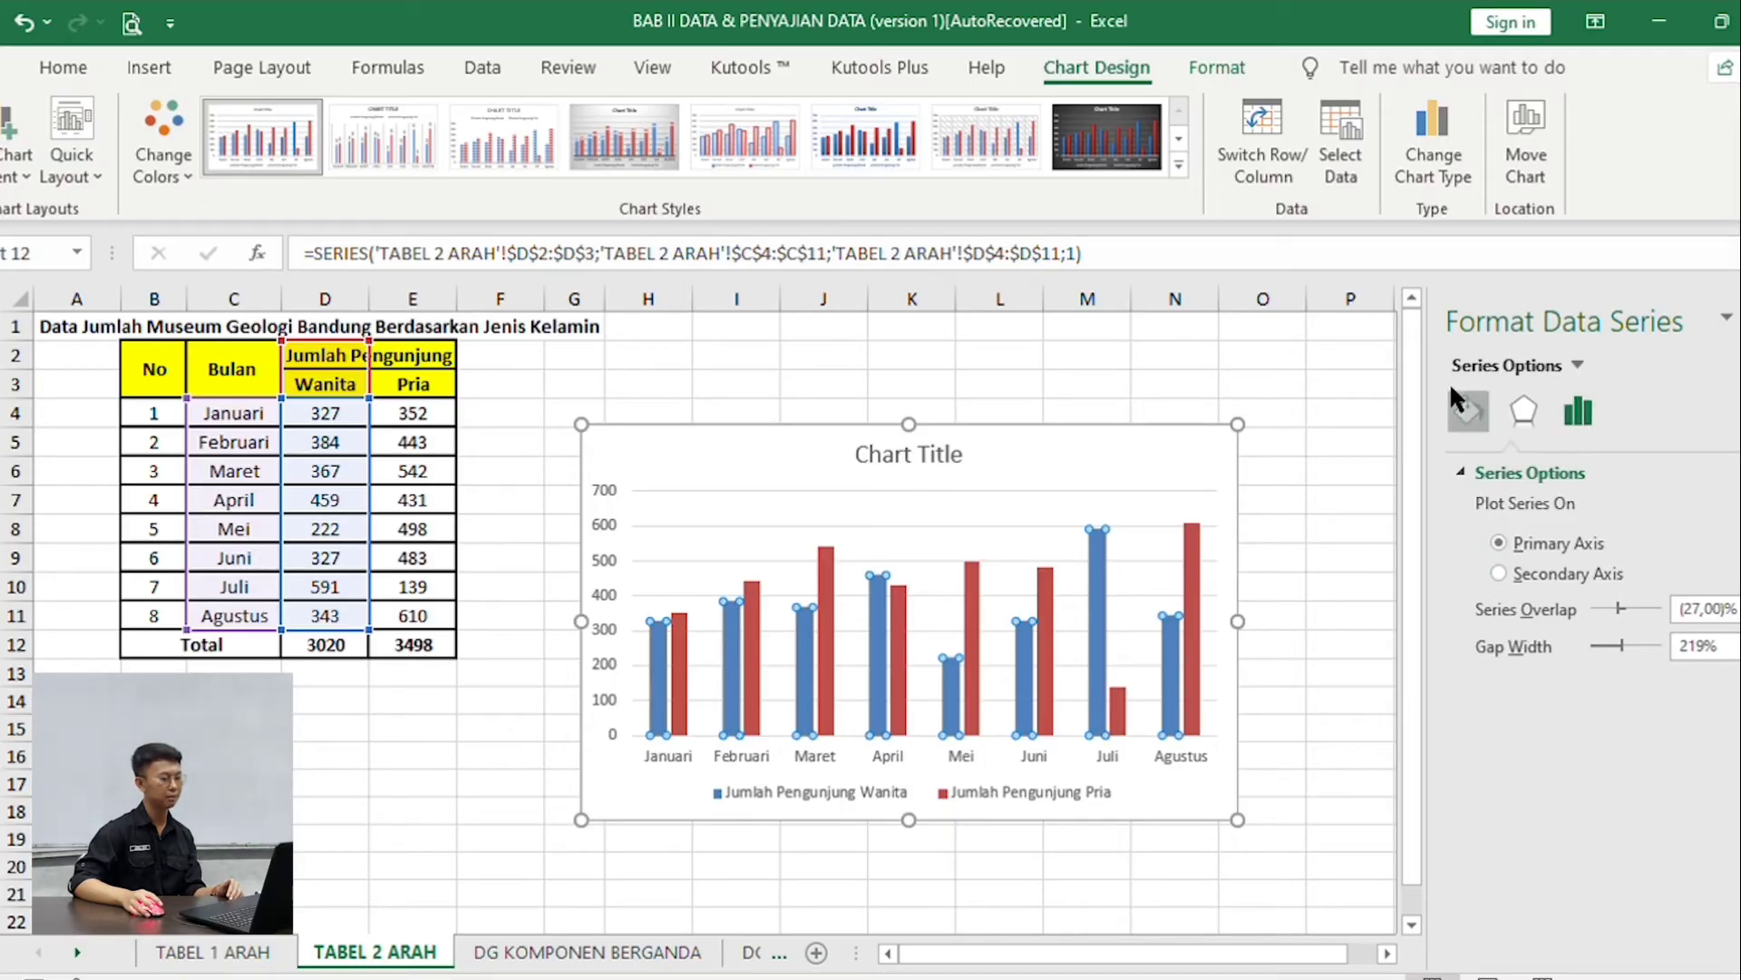
left_click(1464, 408)
scroll(1532, 773, "down", 1)
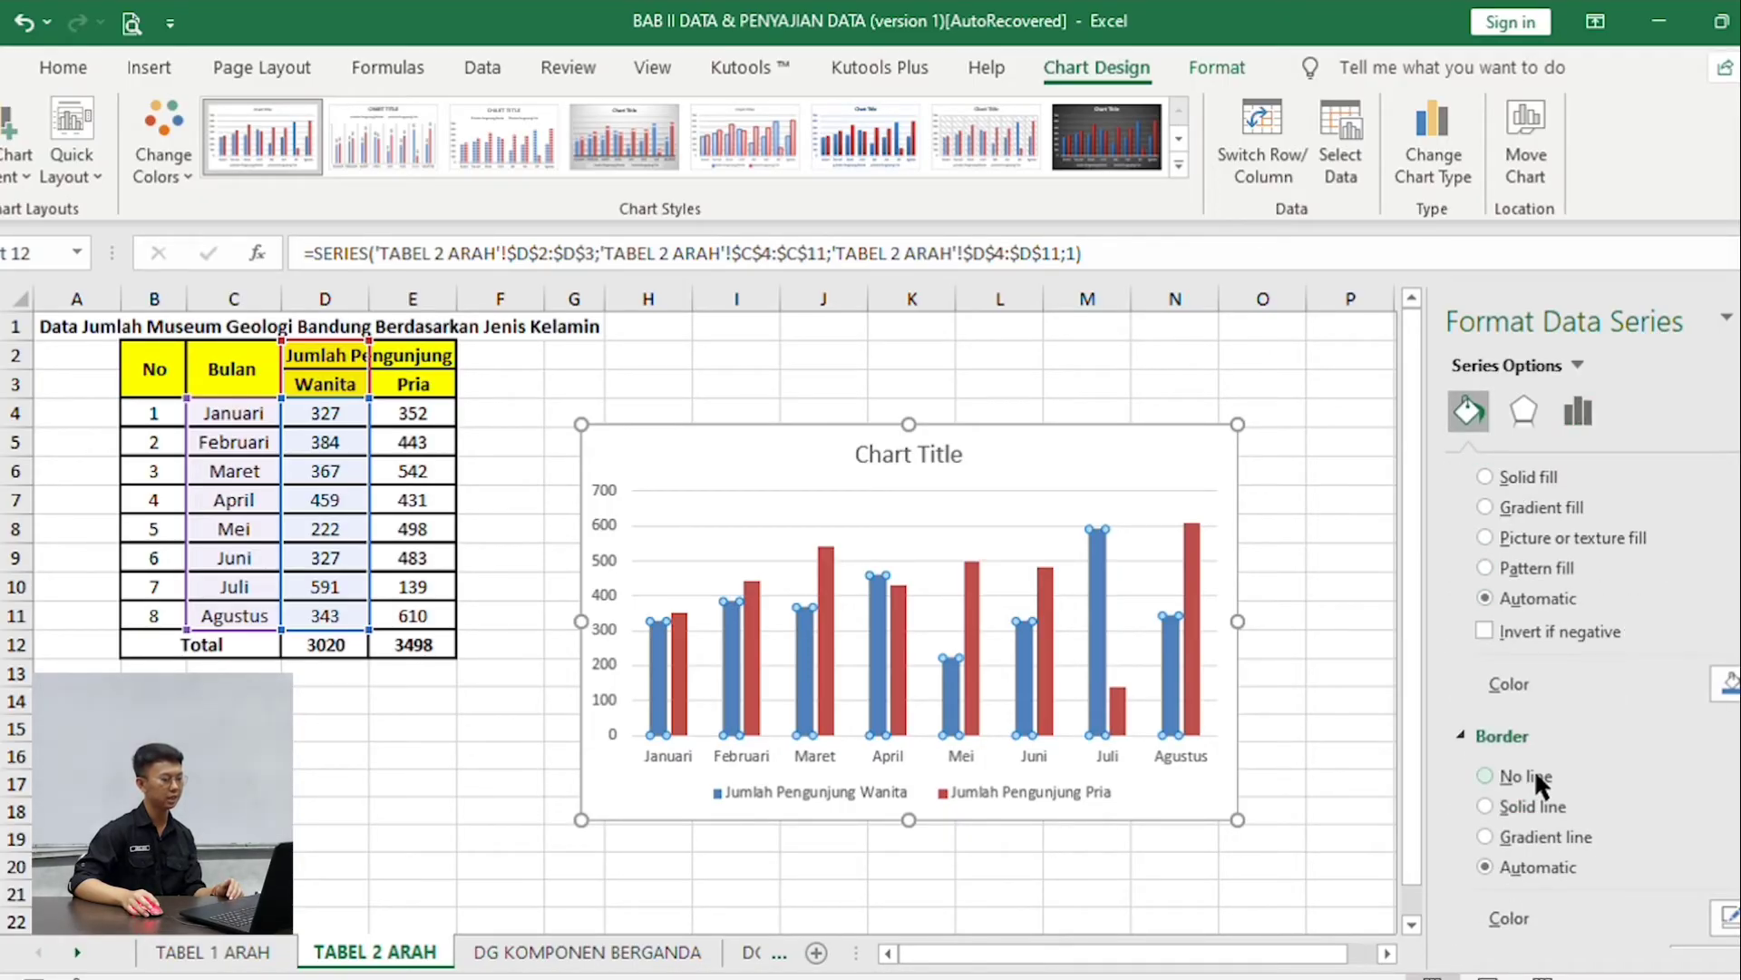
left_click(1539, 535)
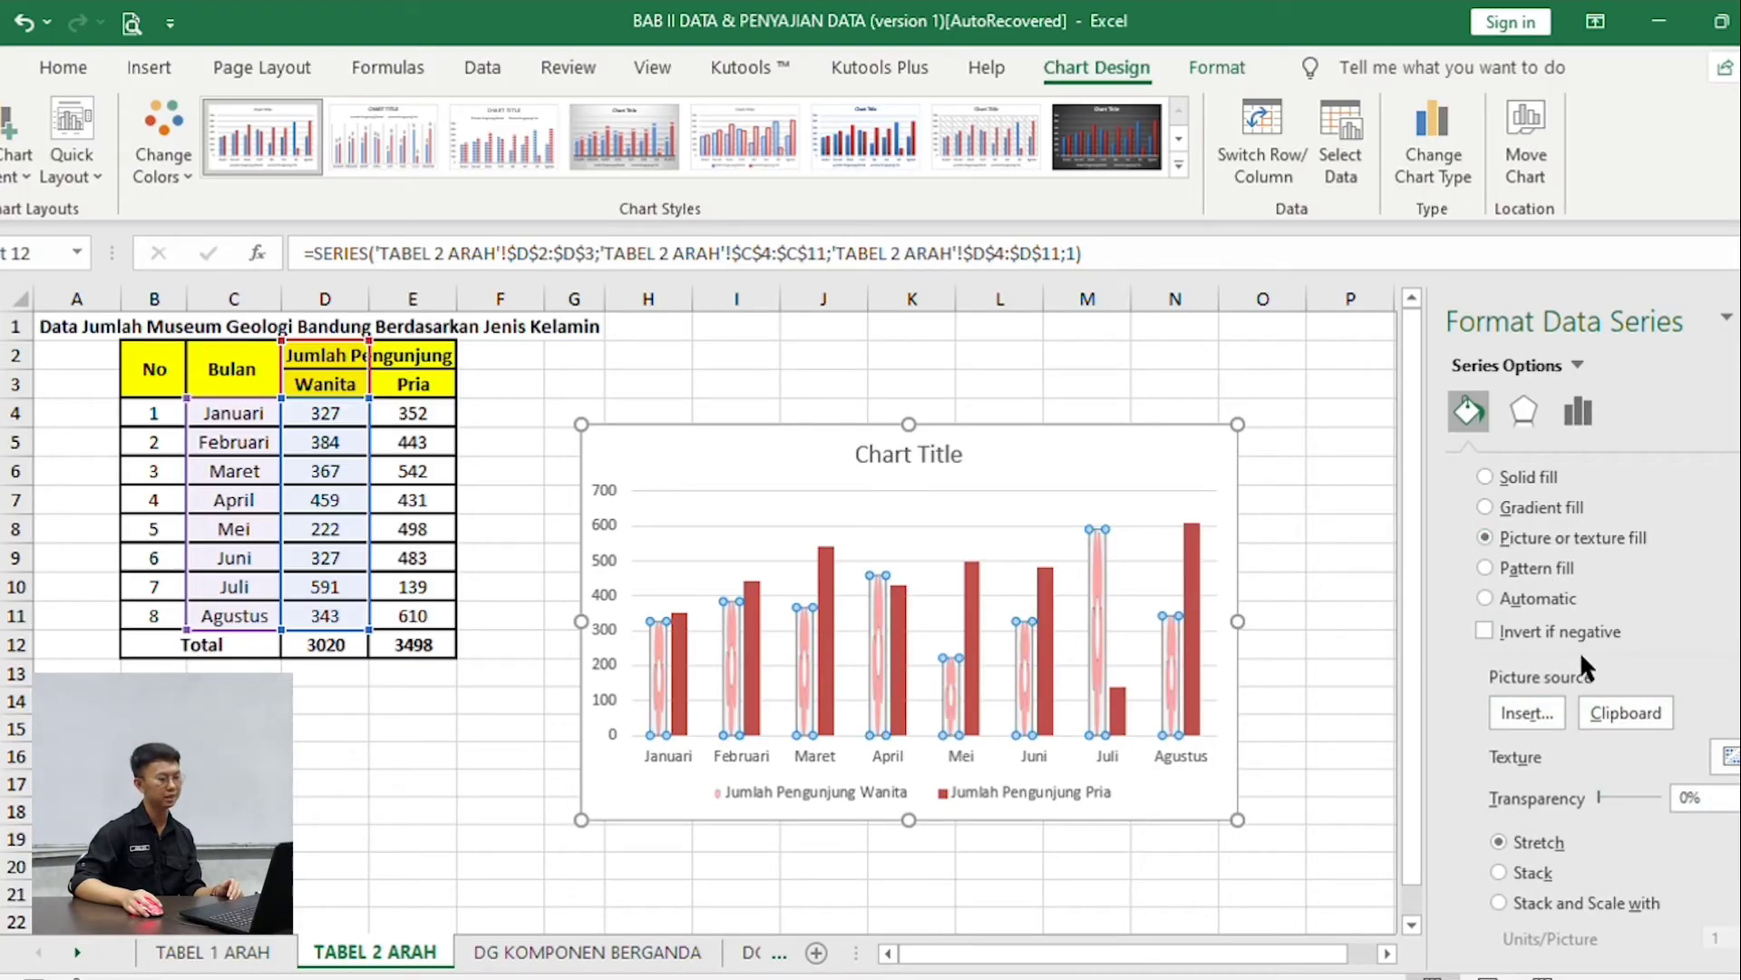
left_click(1513, 706)
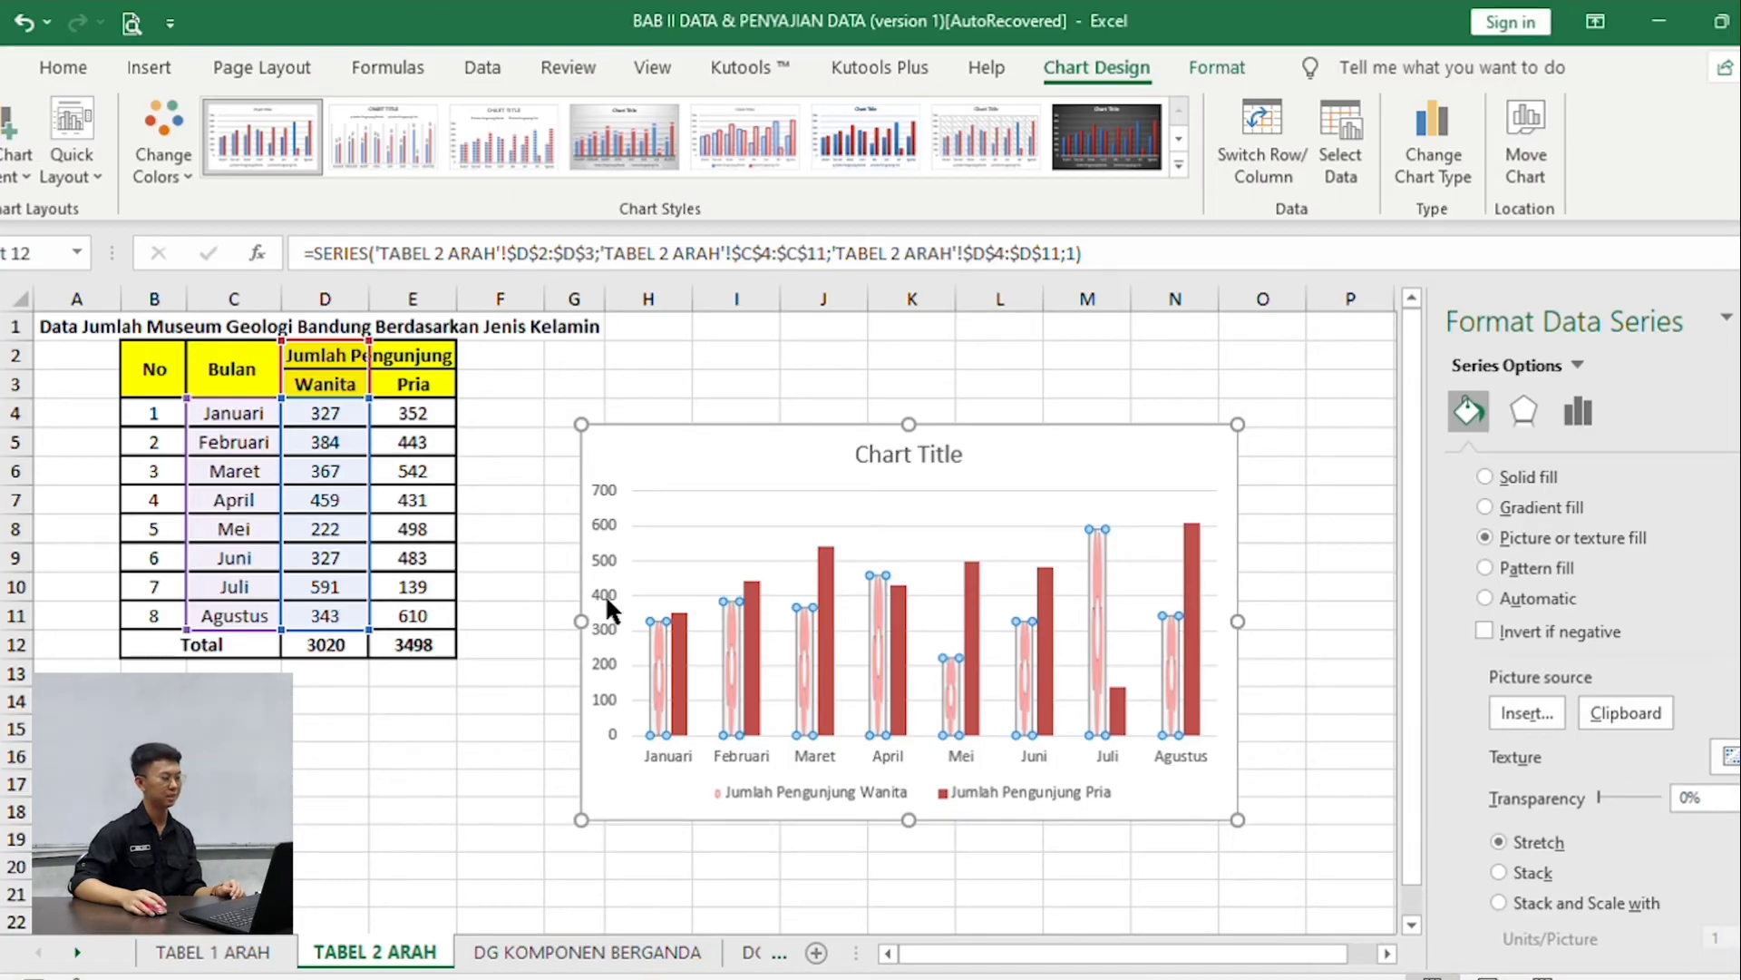
scroll(1614, 711, "down", 1)
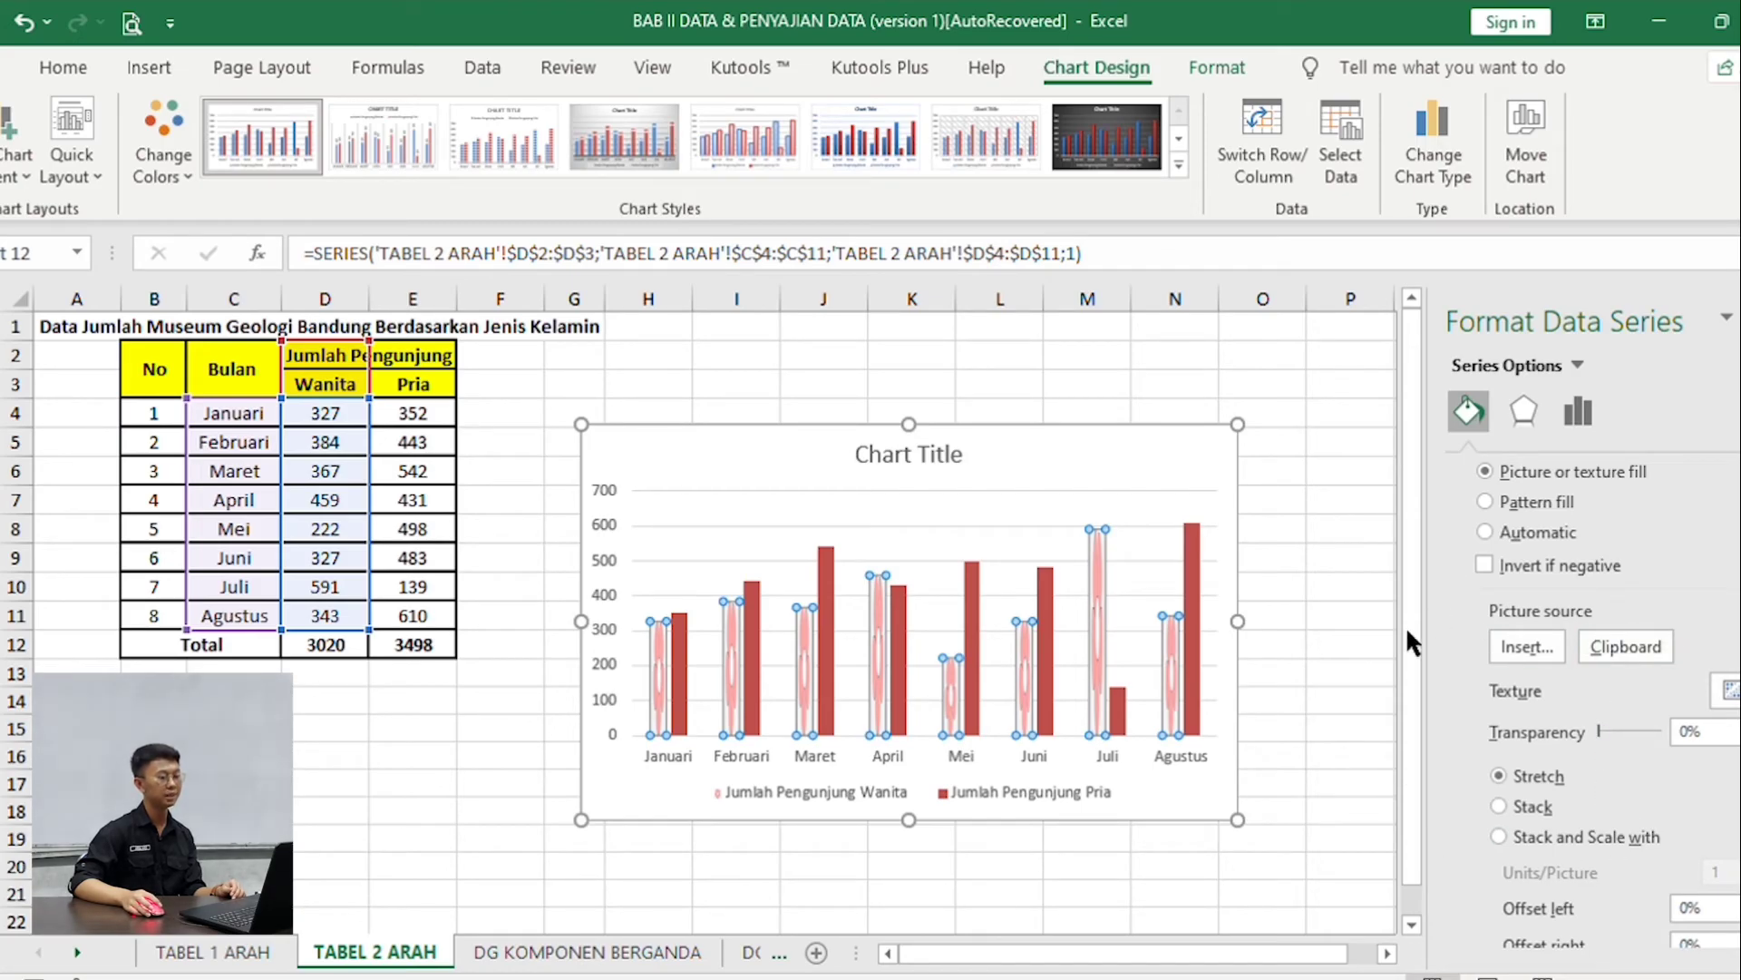
left_click(1485, 795)
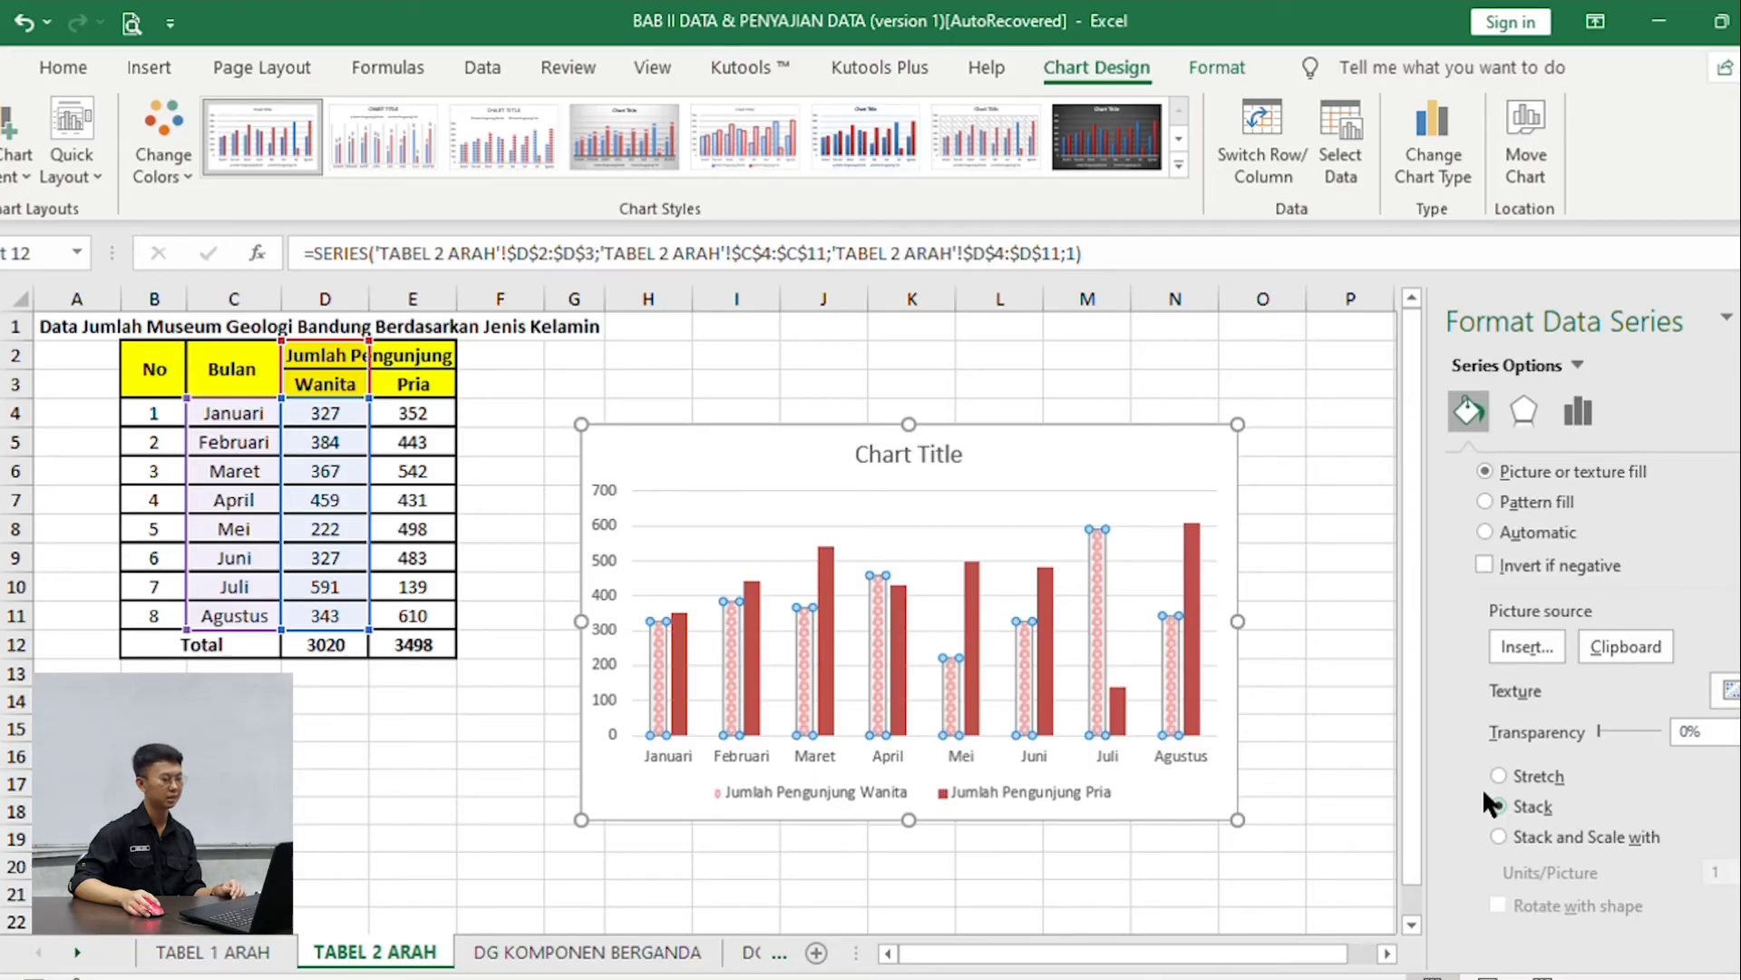
Set the gap width of the Jumlah Pengunjung Wanita series to 100%.
left_click(1521, 406)
left_click(1575, 408)
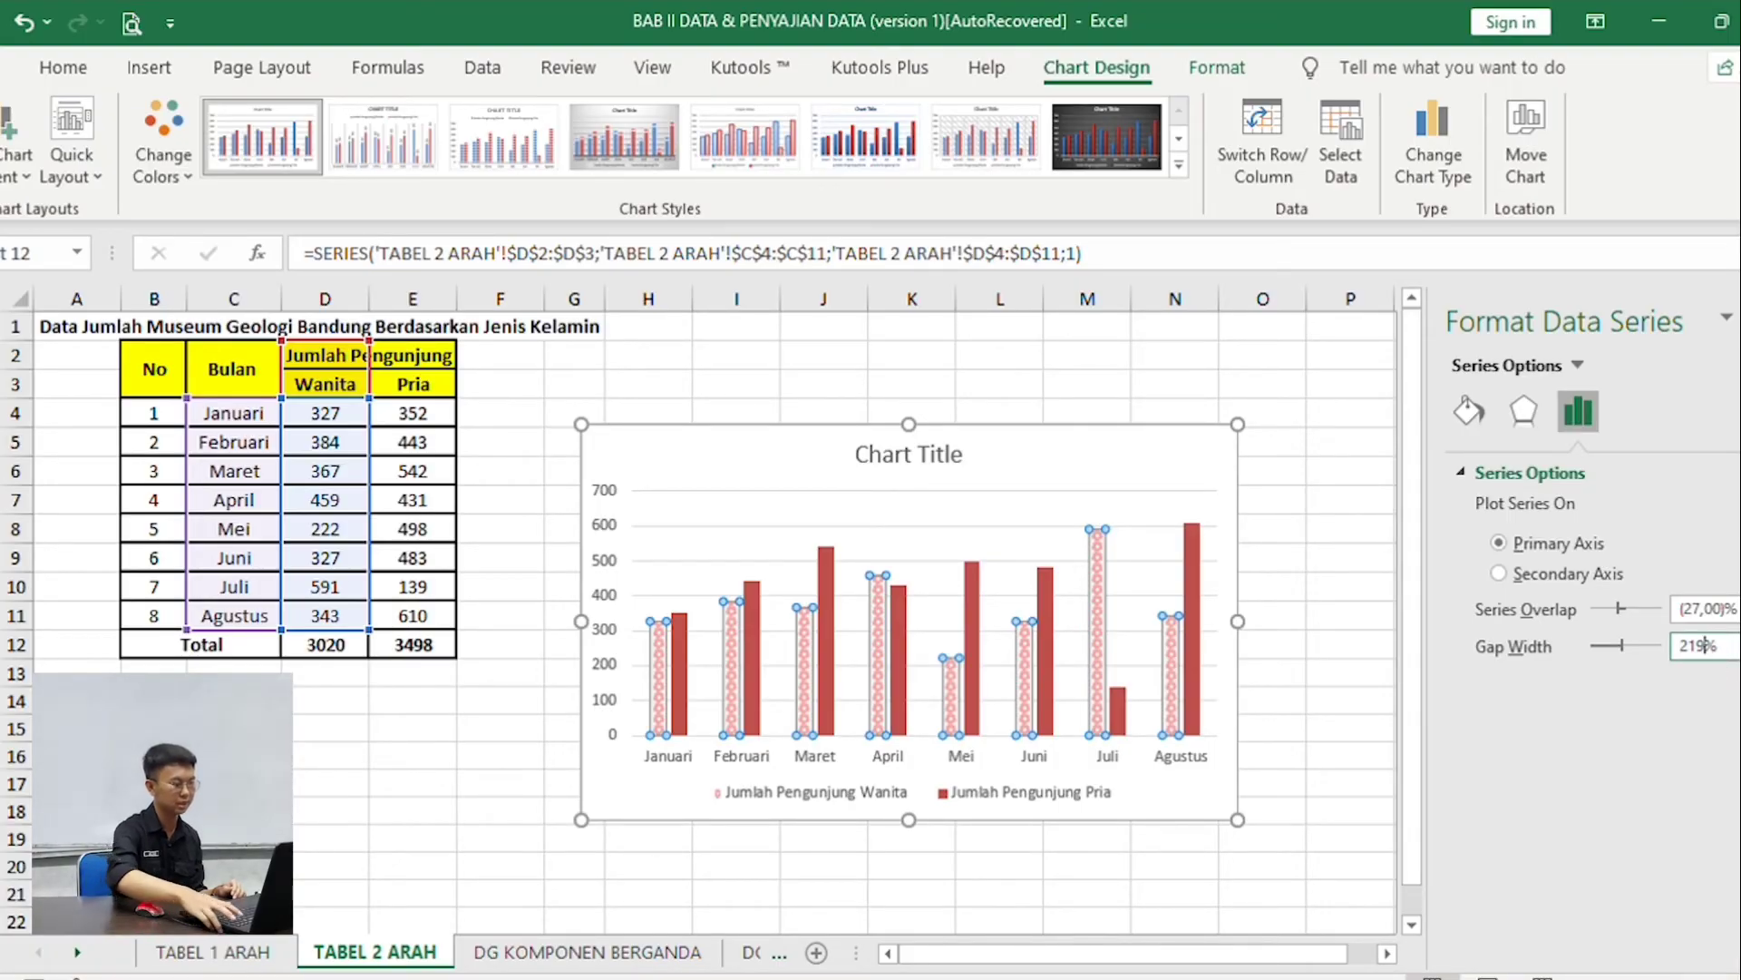
key("BackSpace")
key("BackSpace")
key("BackSpace")
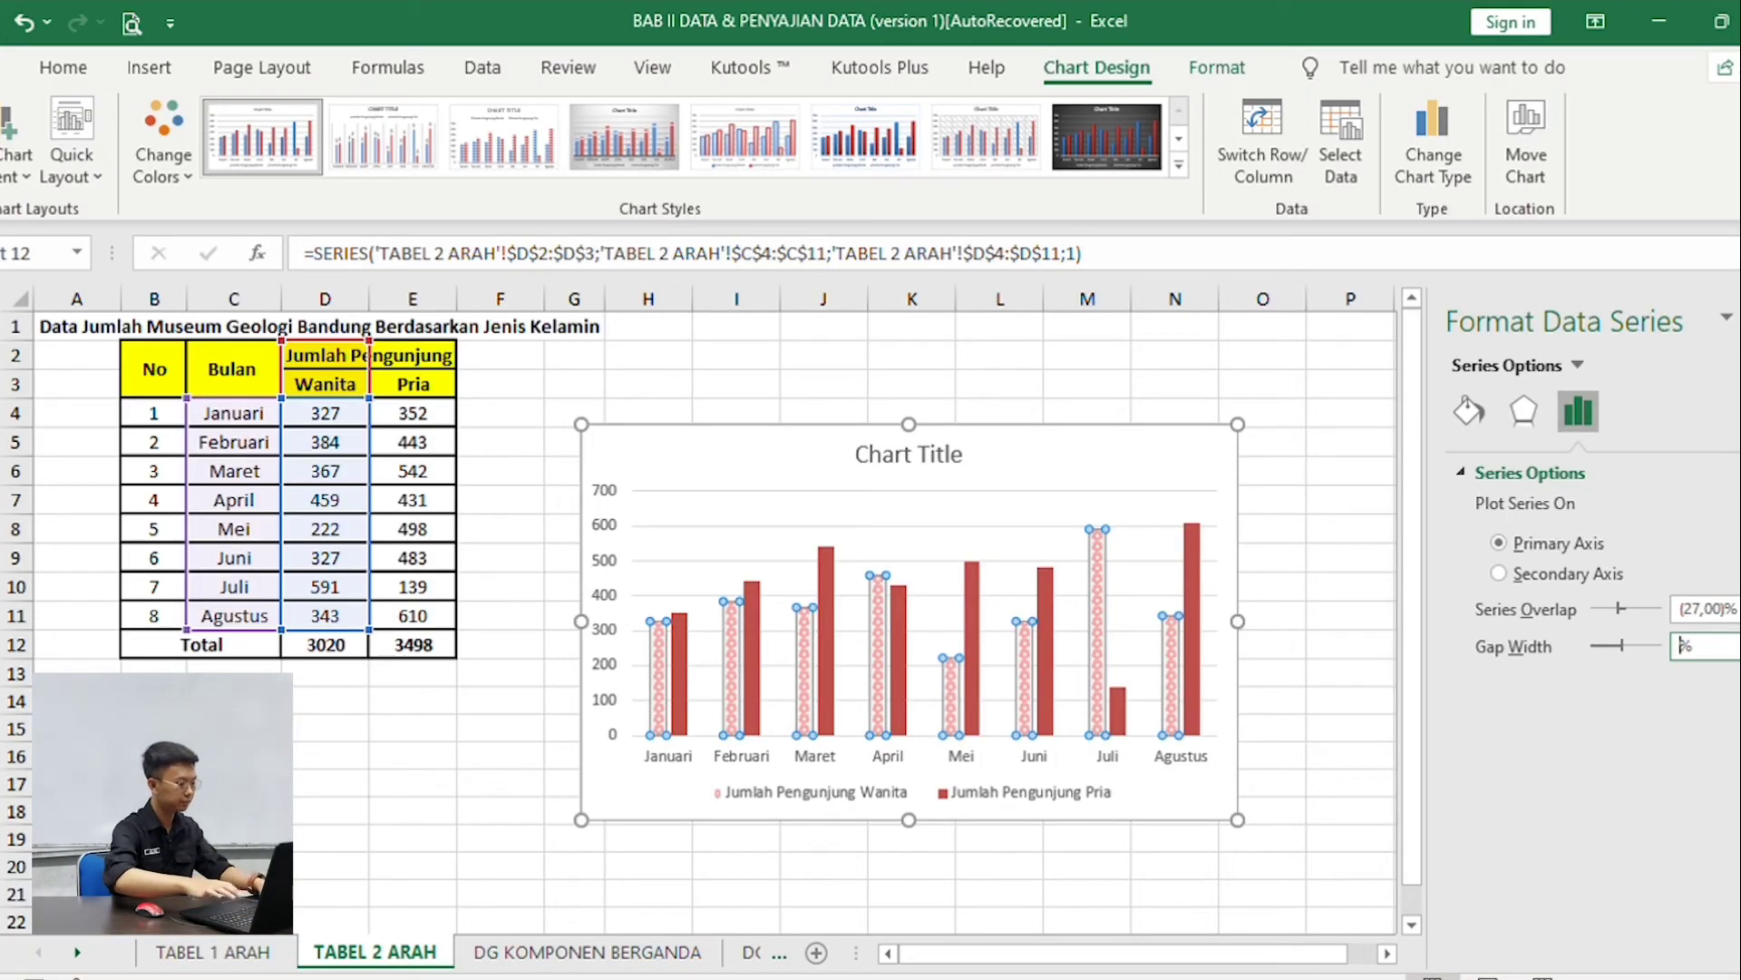
type("100")
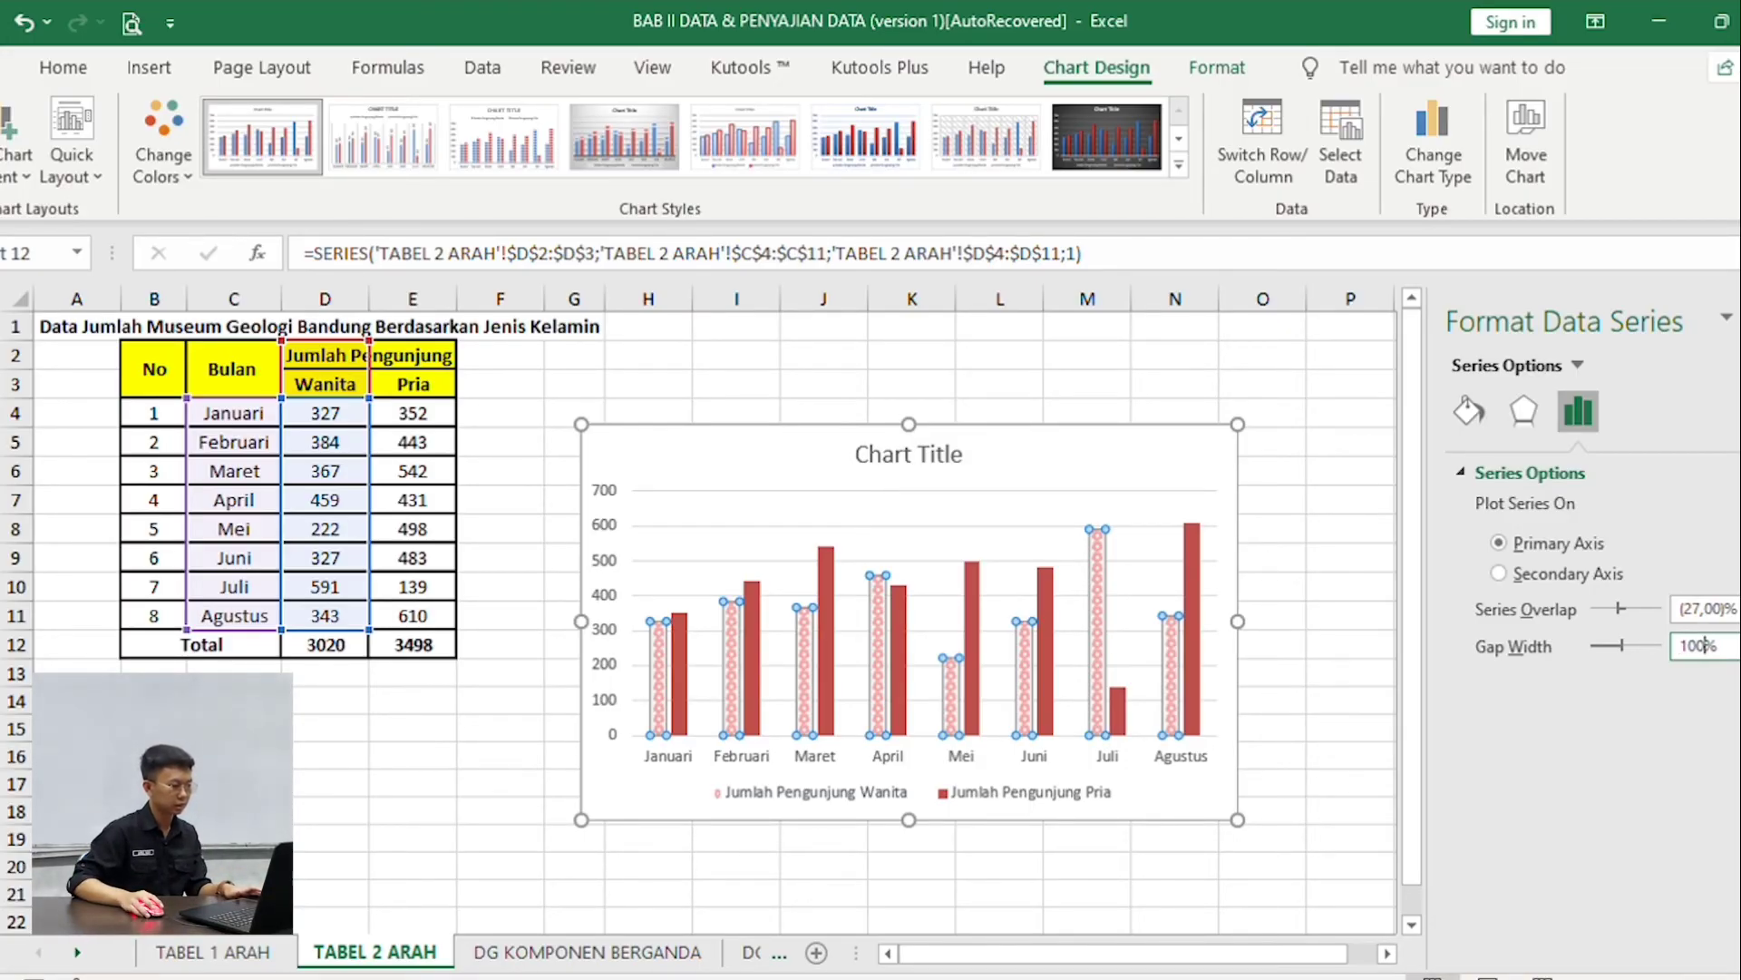
Try to set the series overlap of the Jumlah Pengunjung Wanita columns to 0%.
left_click(1714, 608)
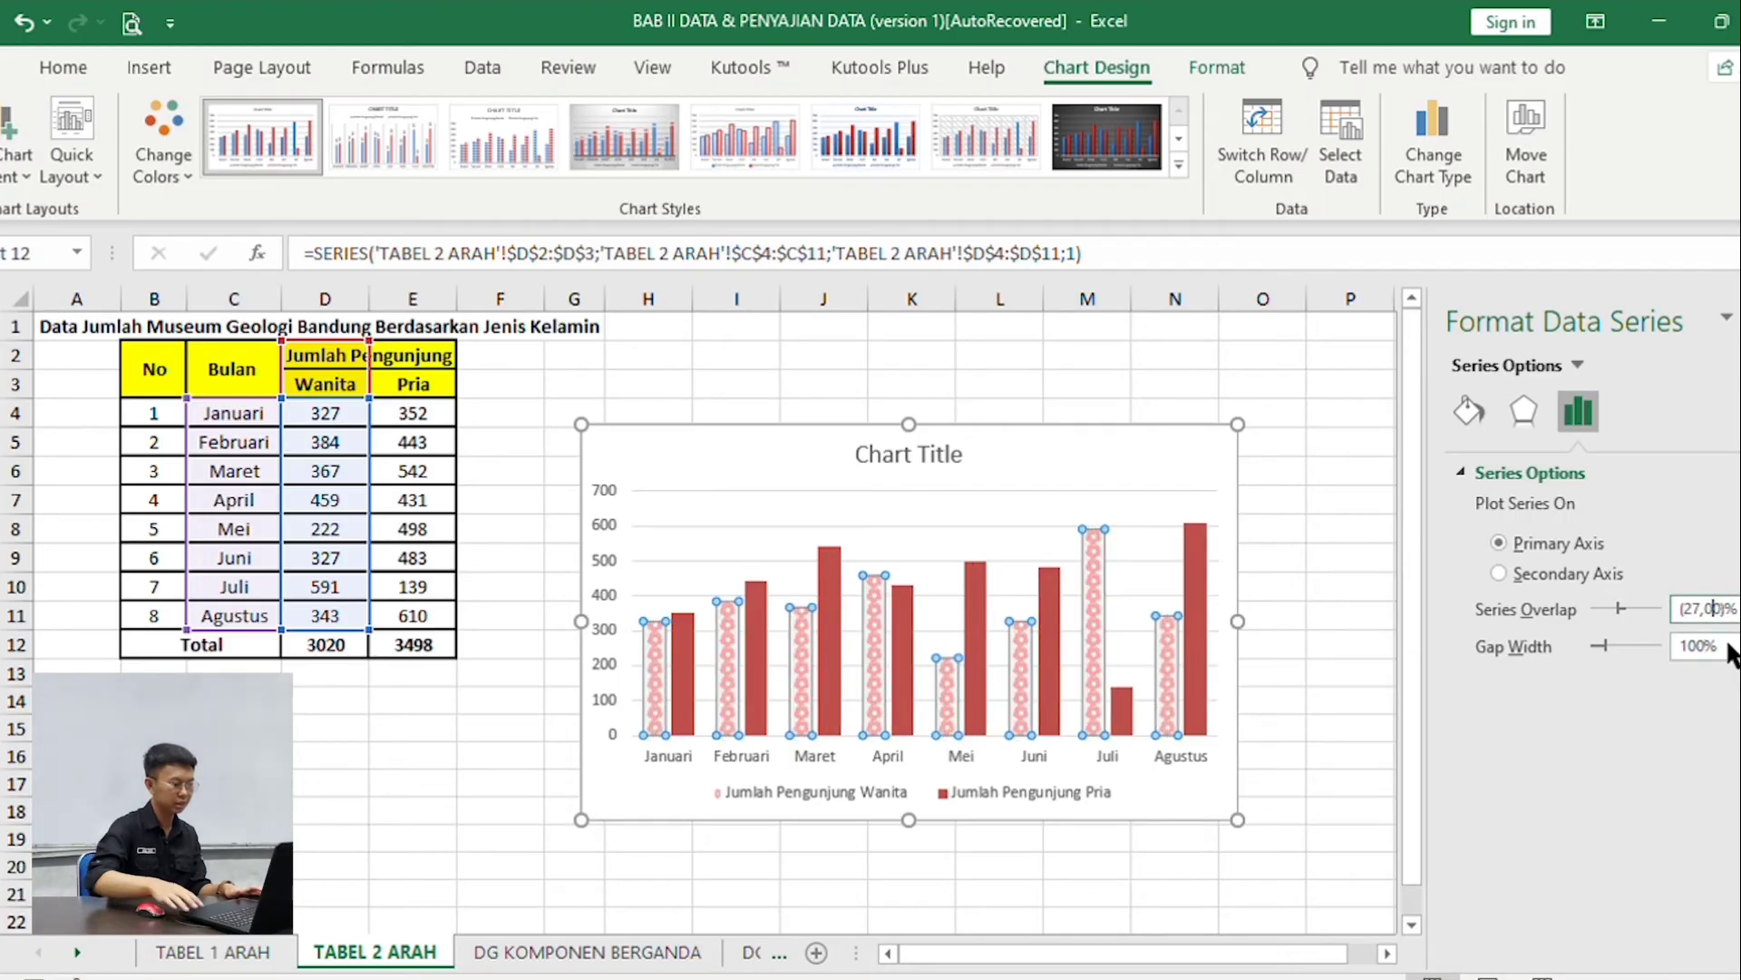
key("Right")
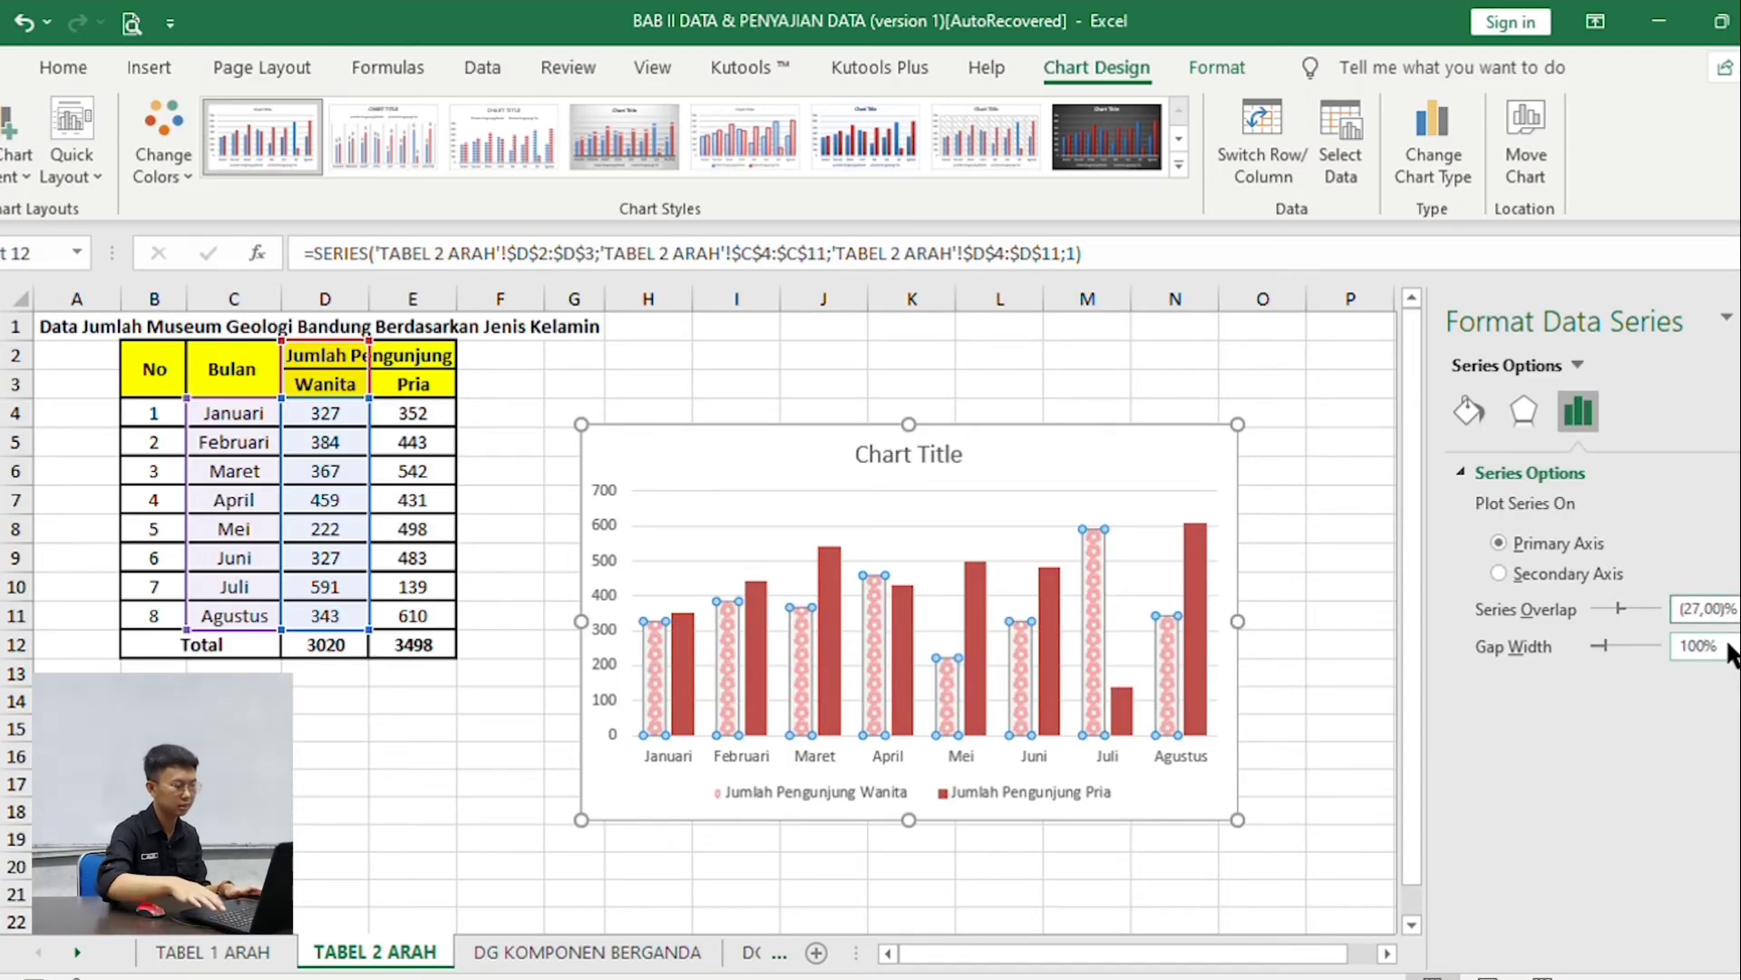
key("BackSpace")
key("BackSpace")
key("BackSpace")
key("BackSpace")
key("BackSpace")
key("BackSpace")
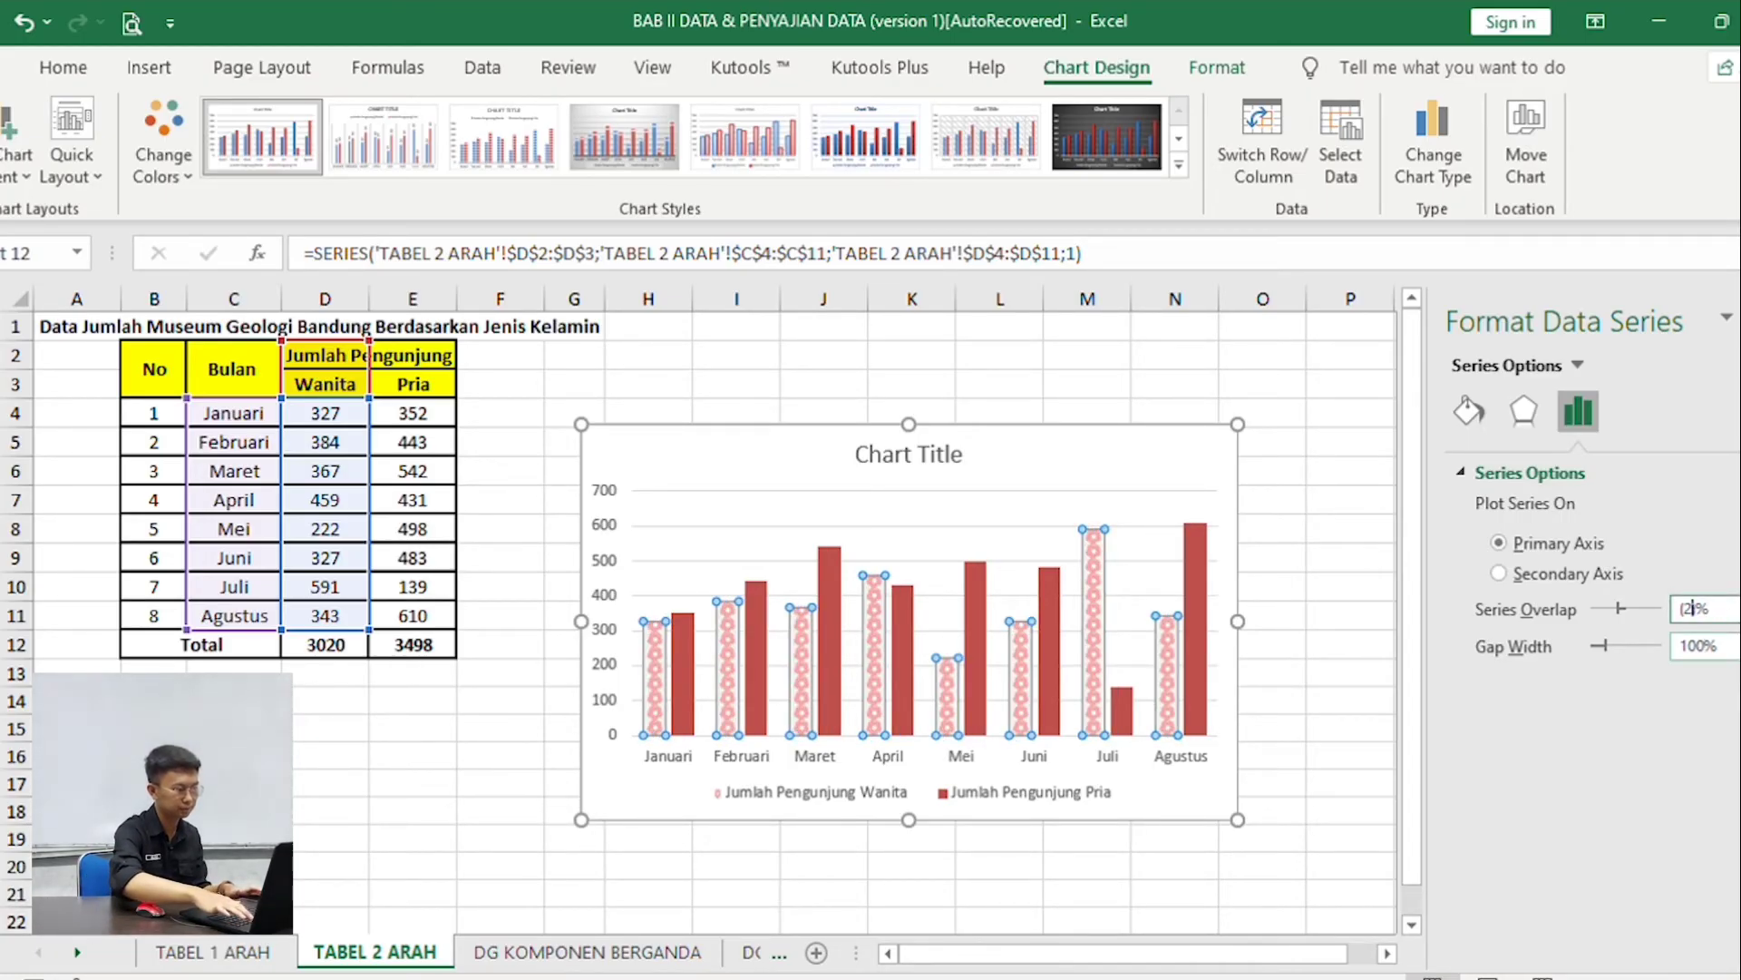
type("00")
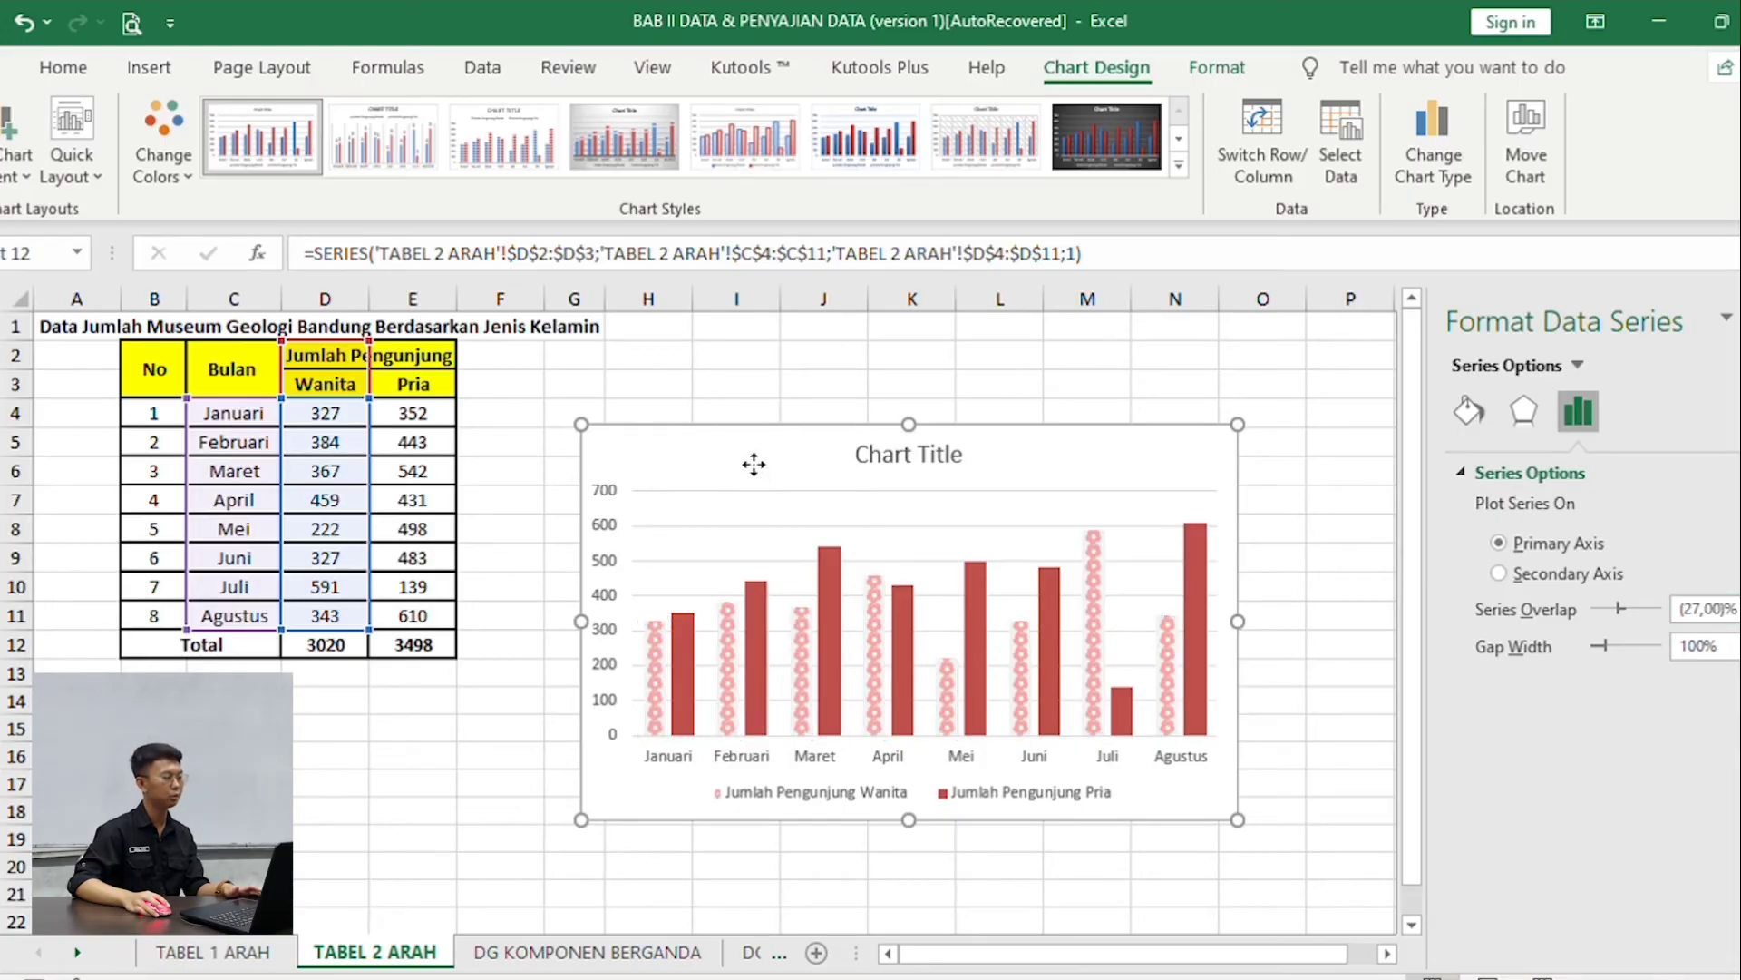
Move the chart closer to the table and fill the Jumlah Pengunjung Pria columns with a stacked soccer ball picture.
left_click_drag(754, 462, 700, 392)
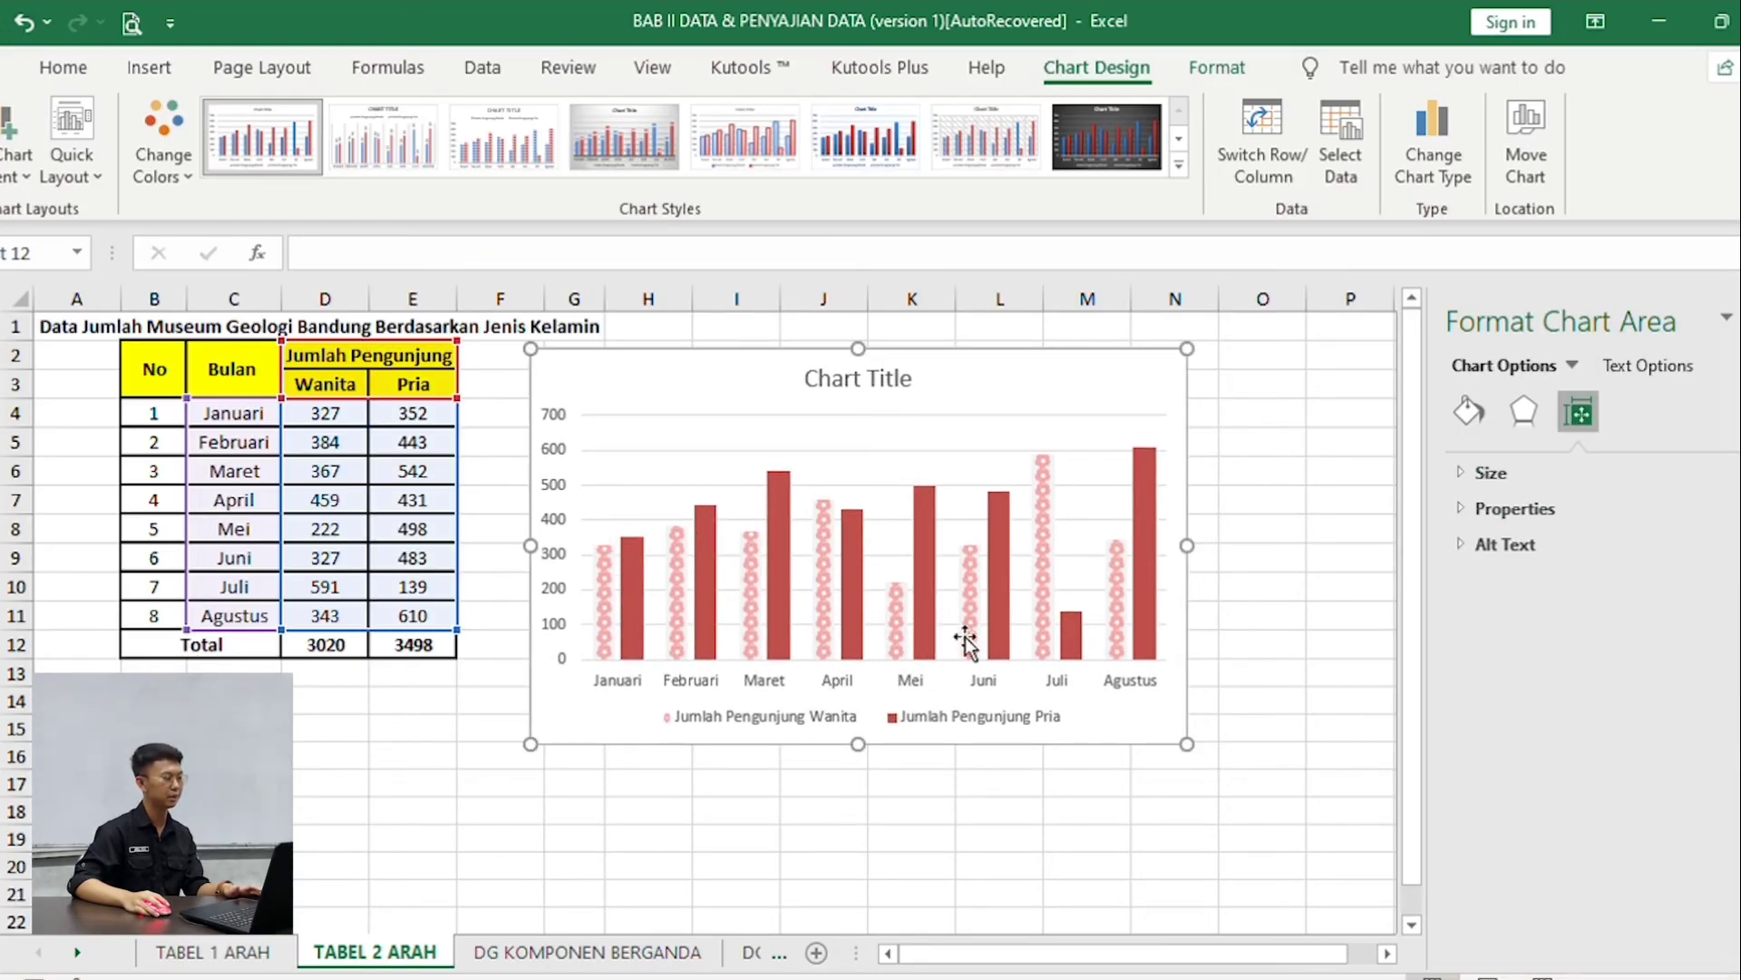
left_click(622, 556)
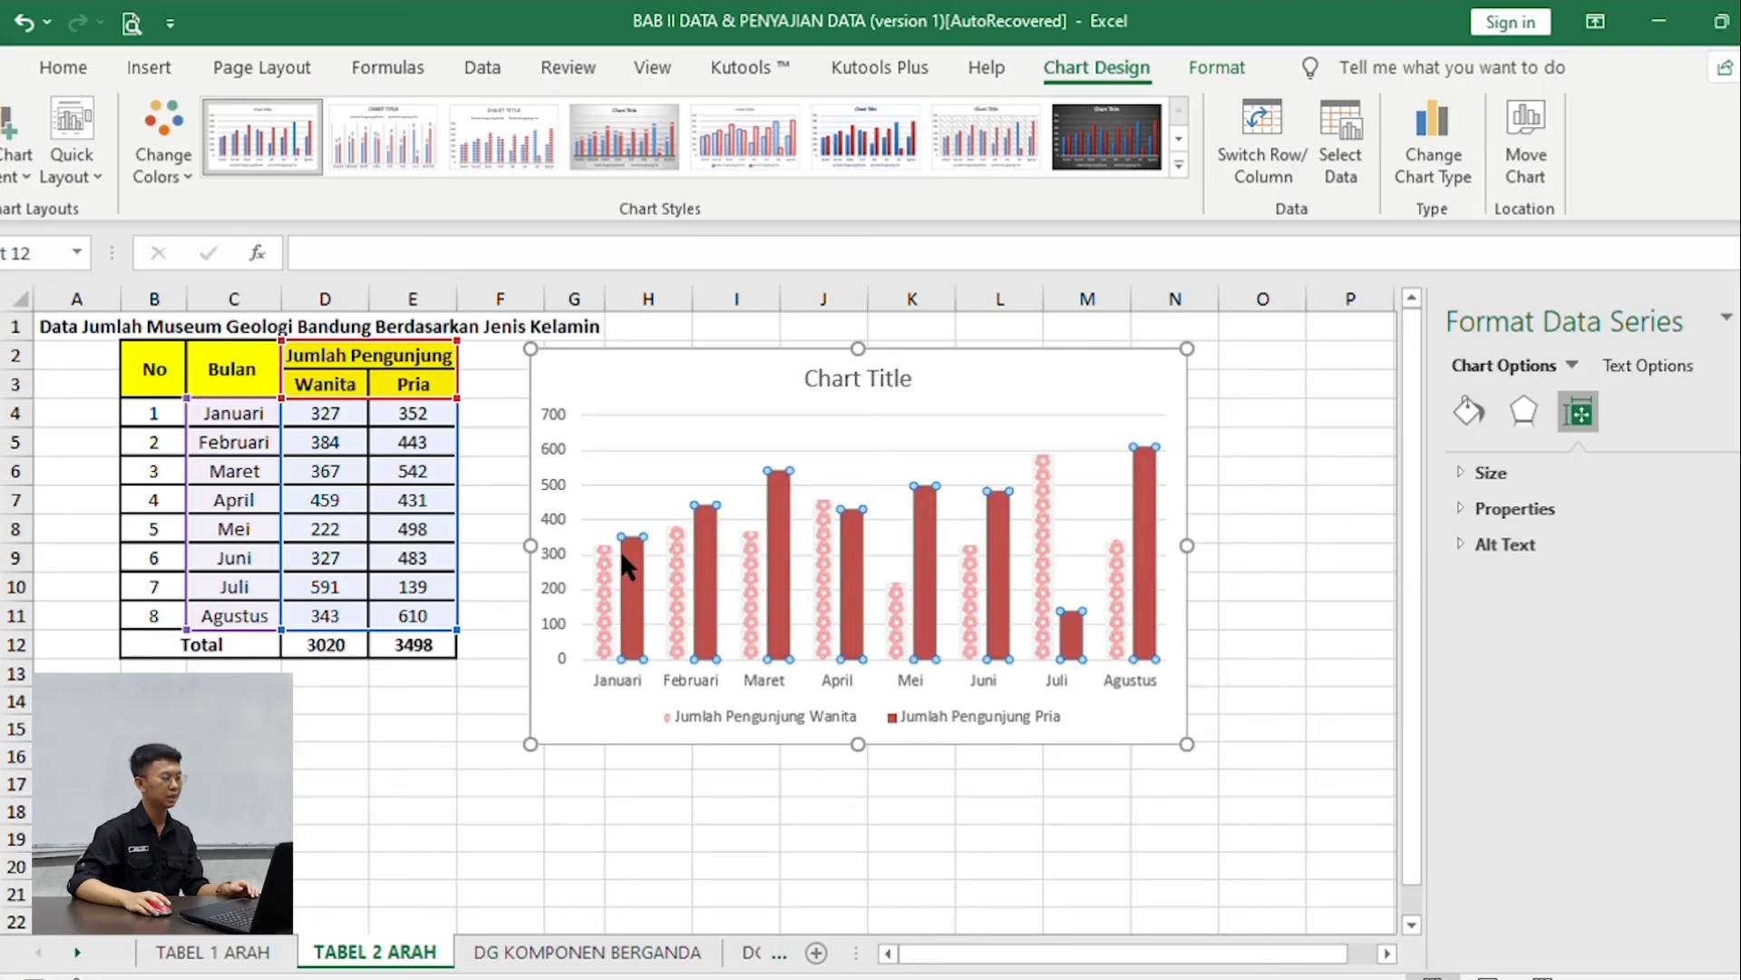
left_click(1462, 412)
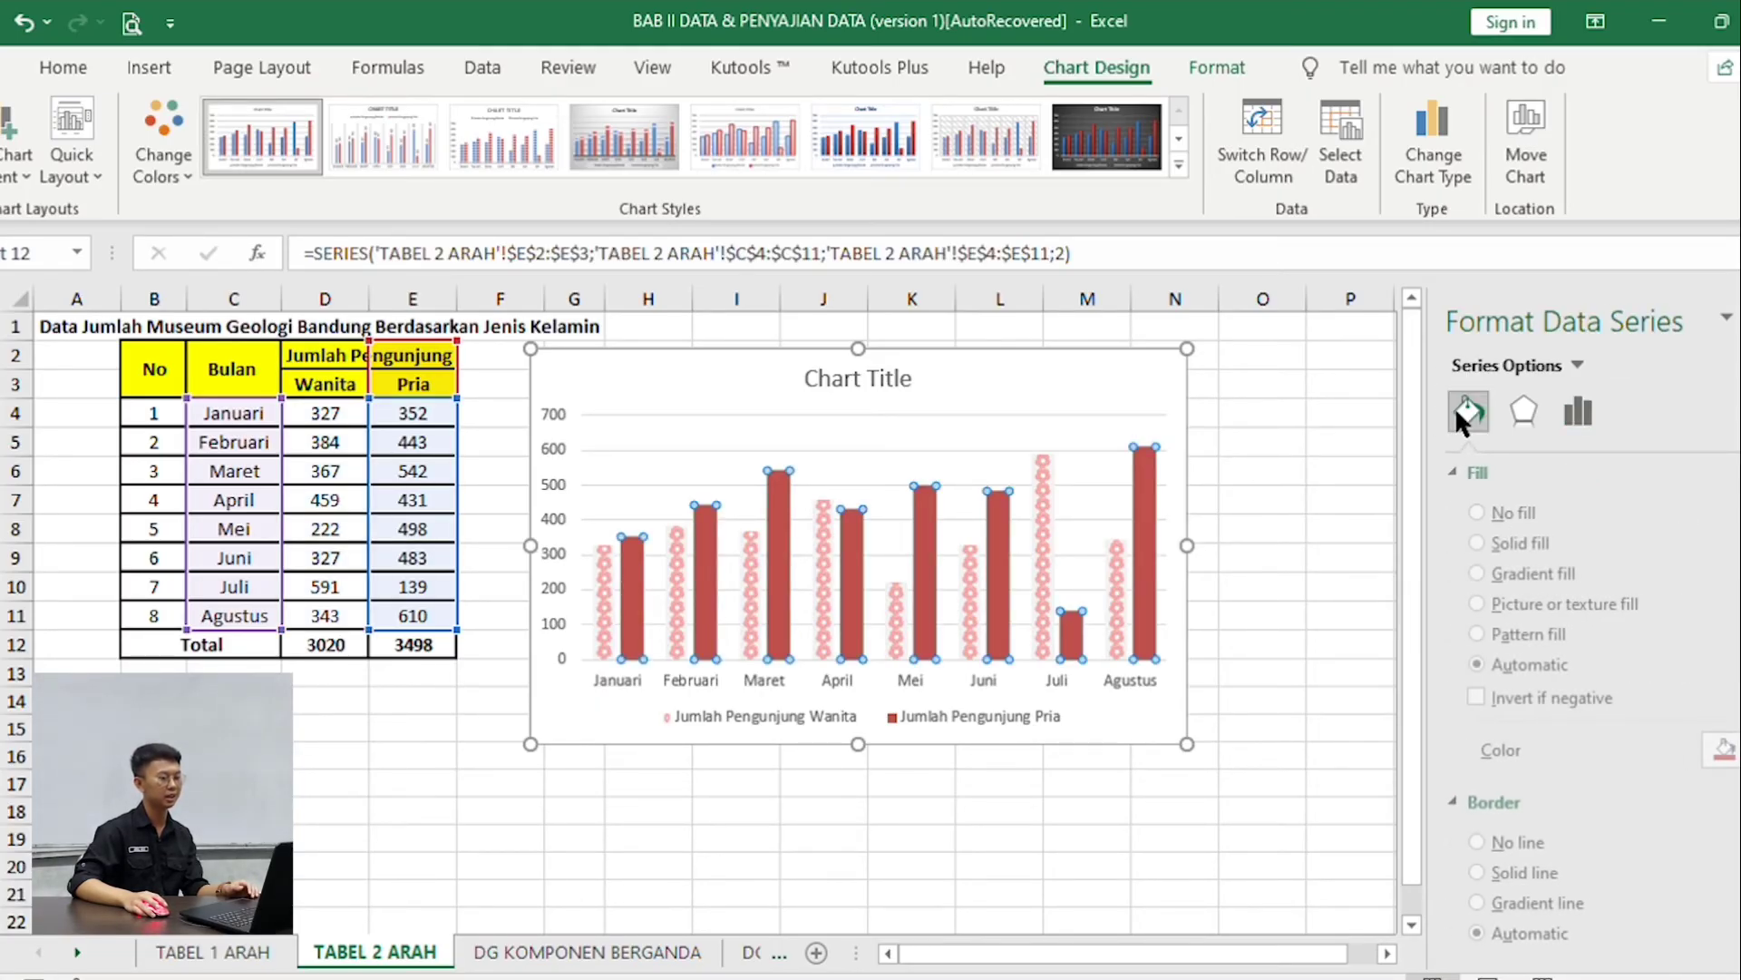
left_click(1486, 602)
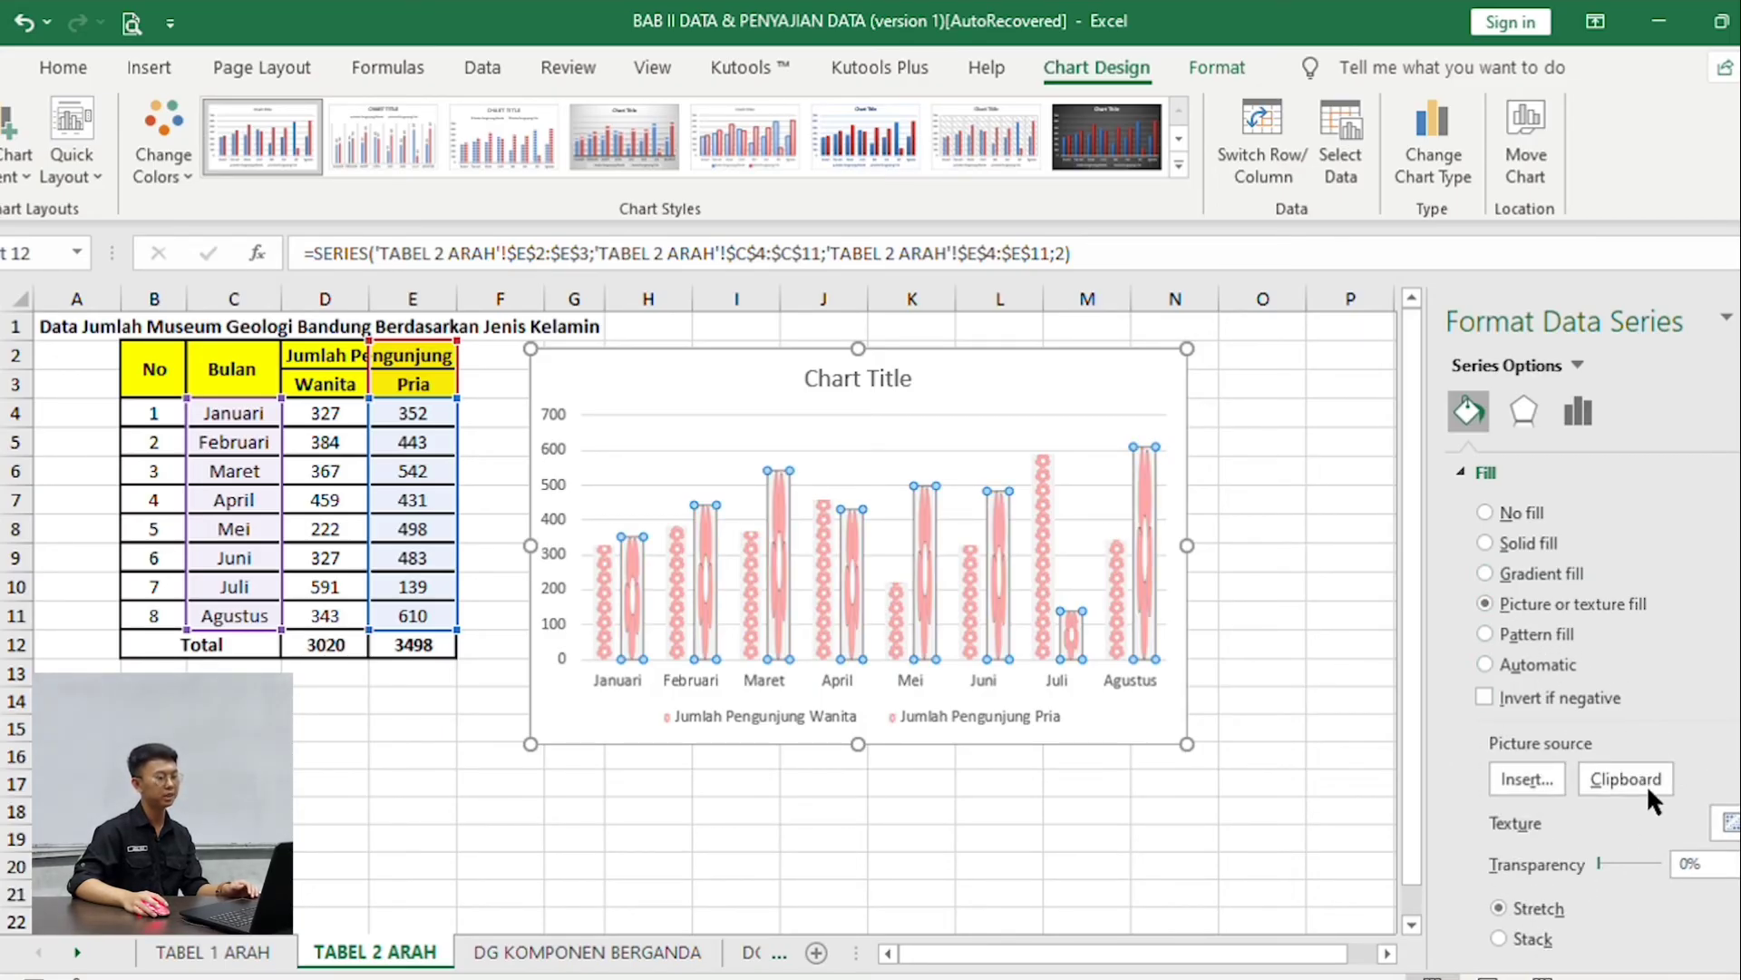
left_click(1513, 771)
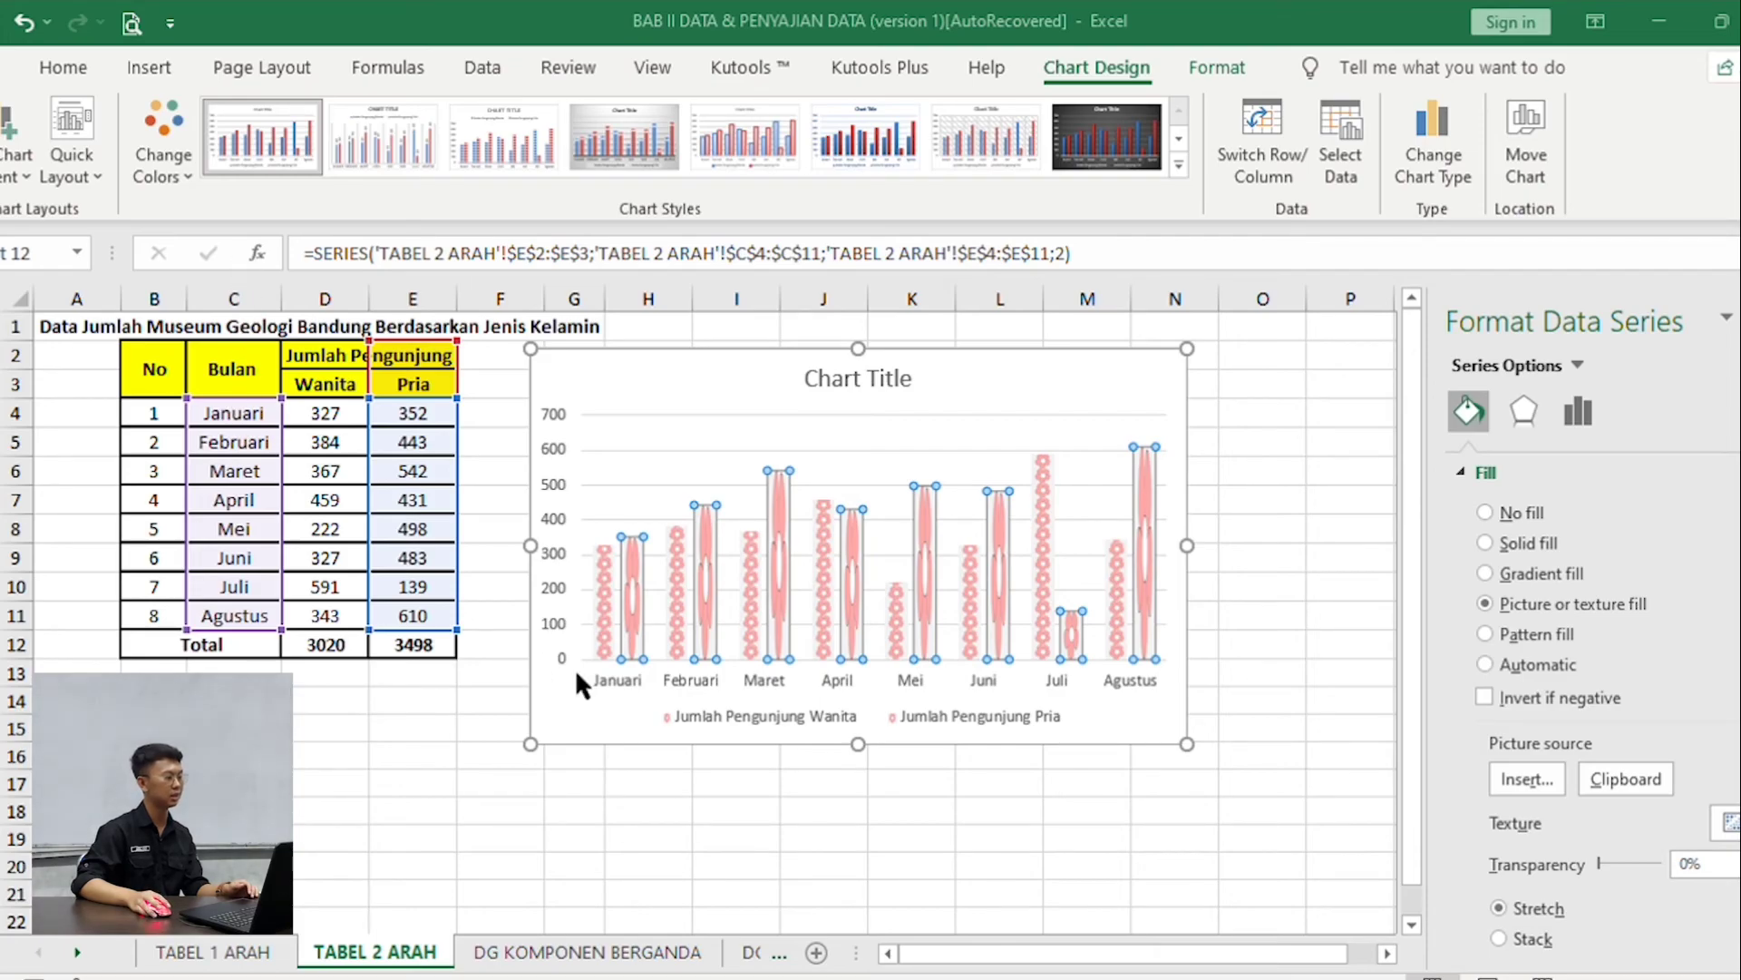
left_click(590, 592)
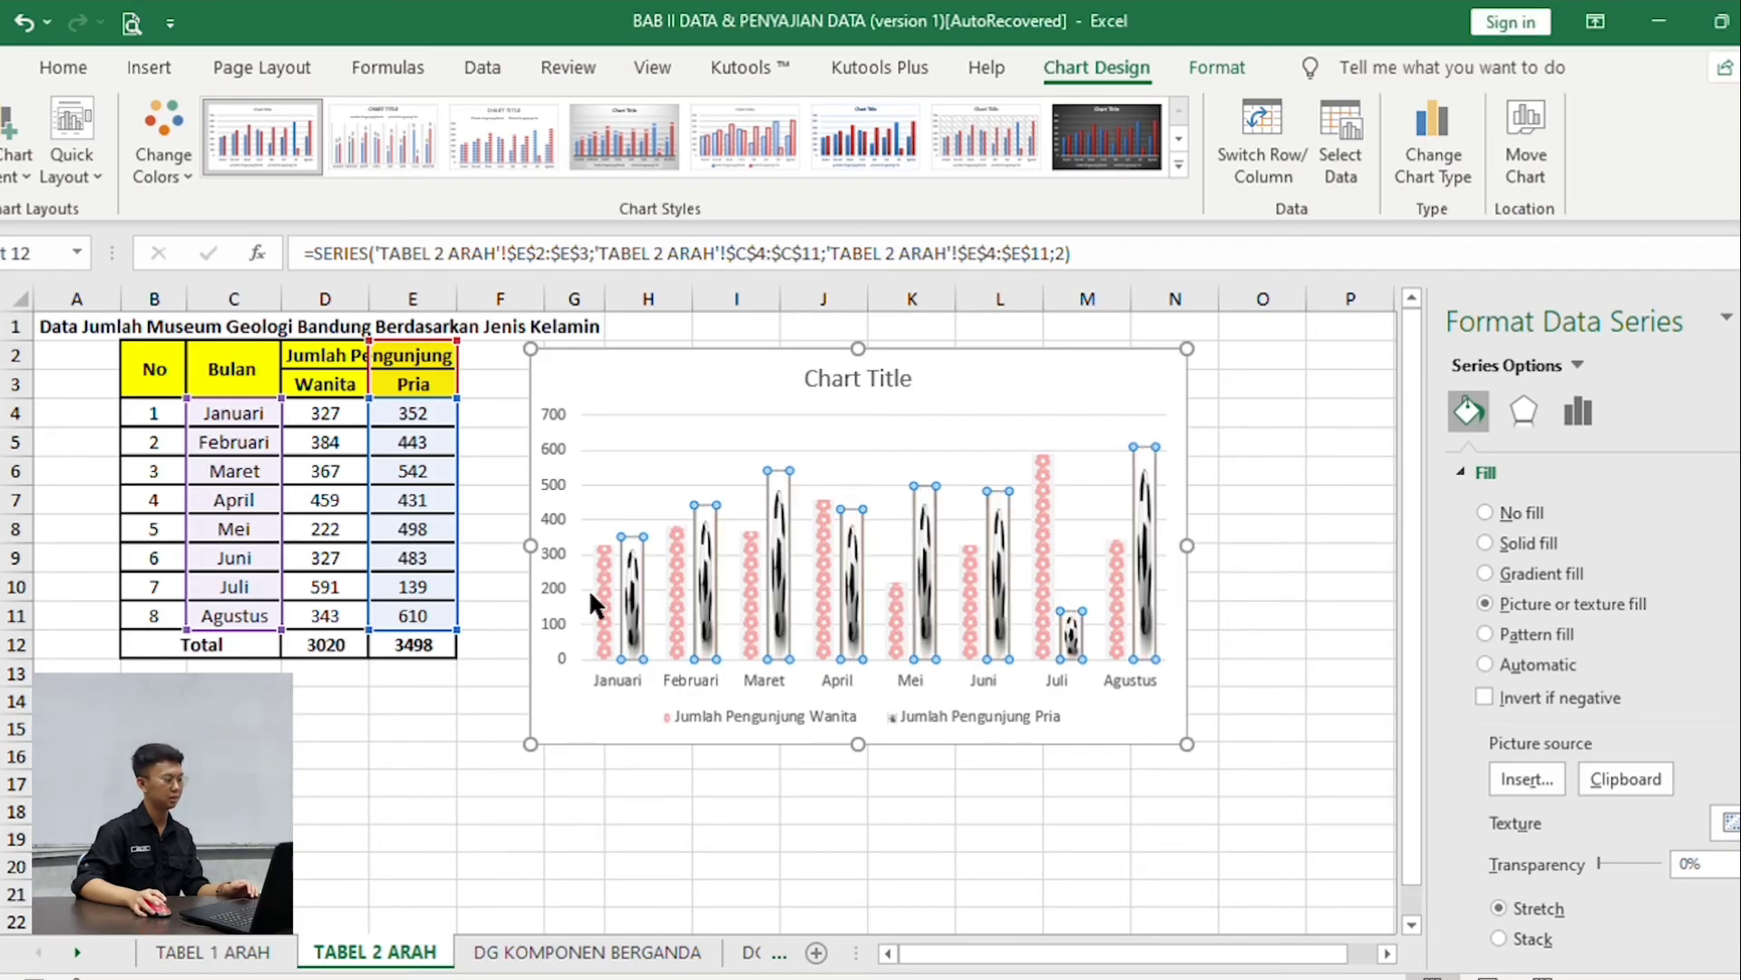
scroll(1592, 564, "down", 3)
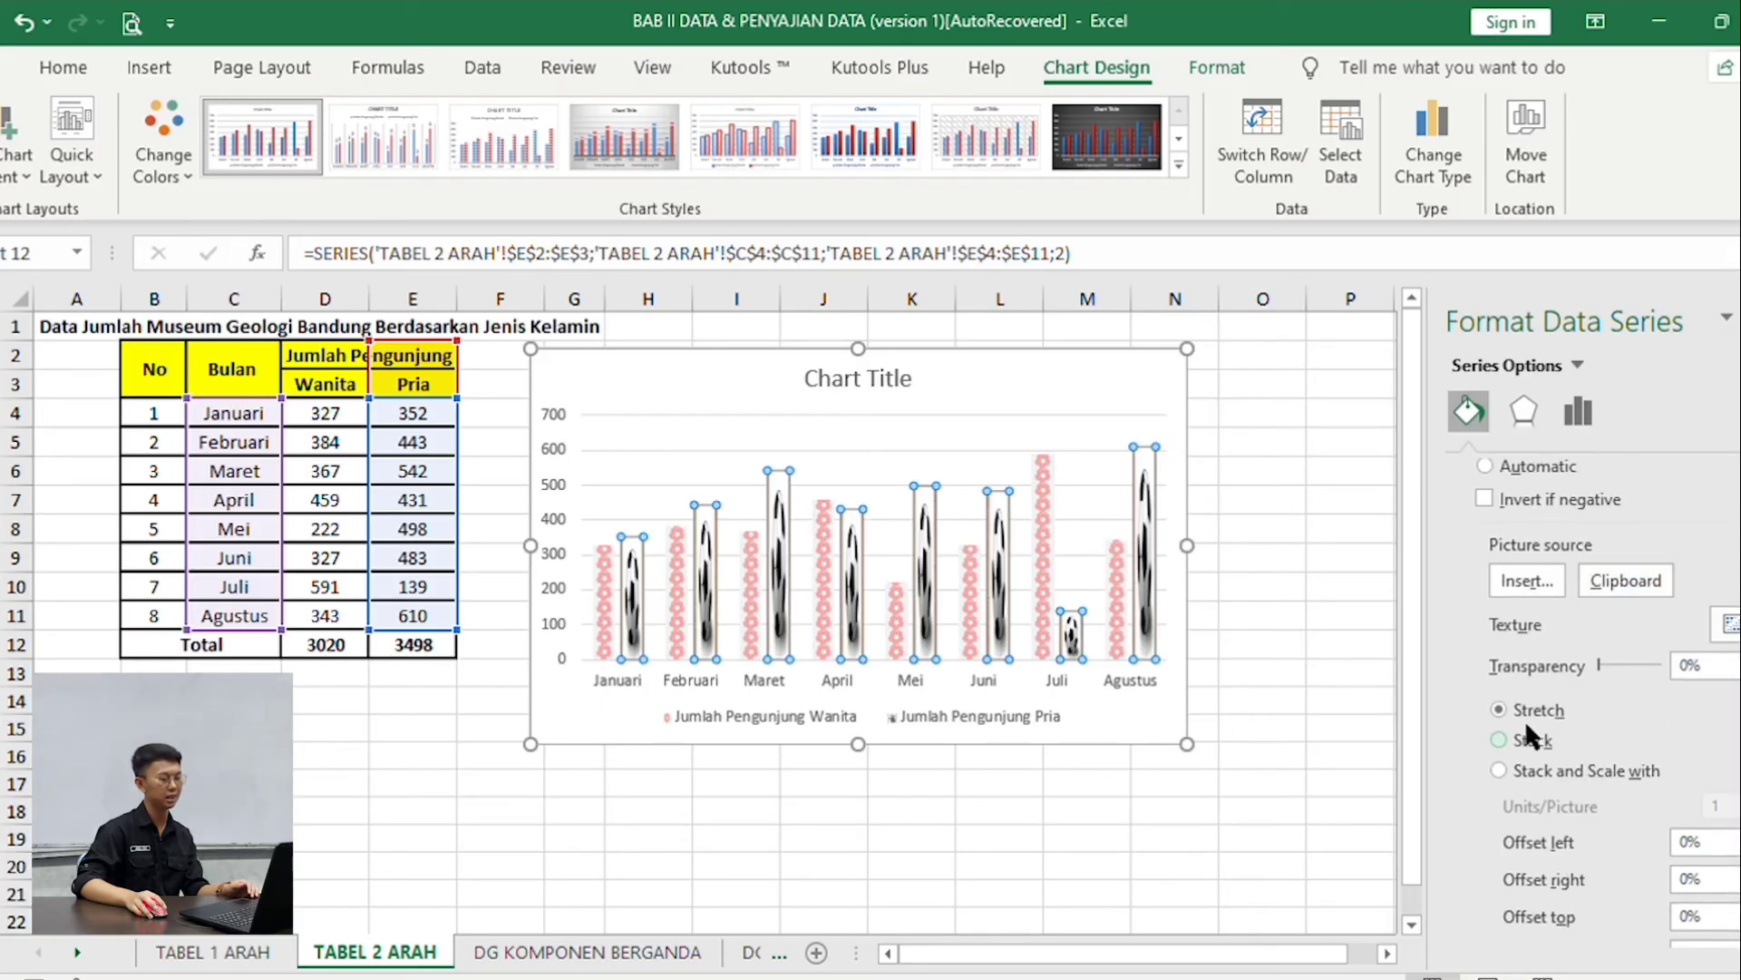
left_click(1527, 733)
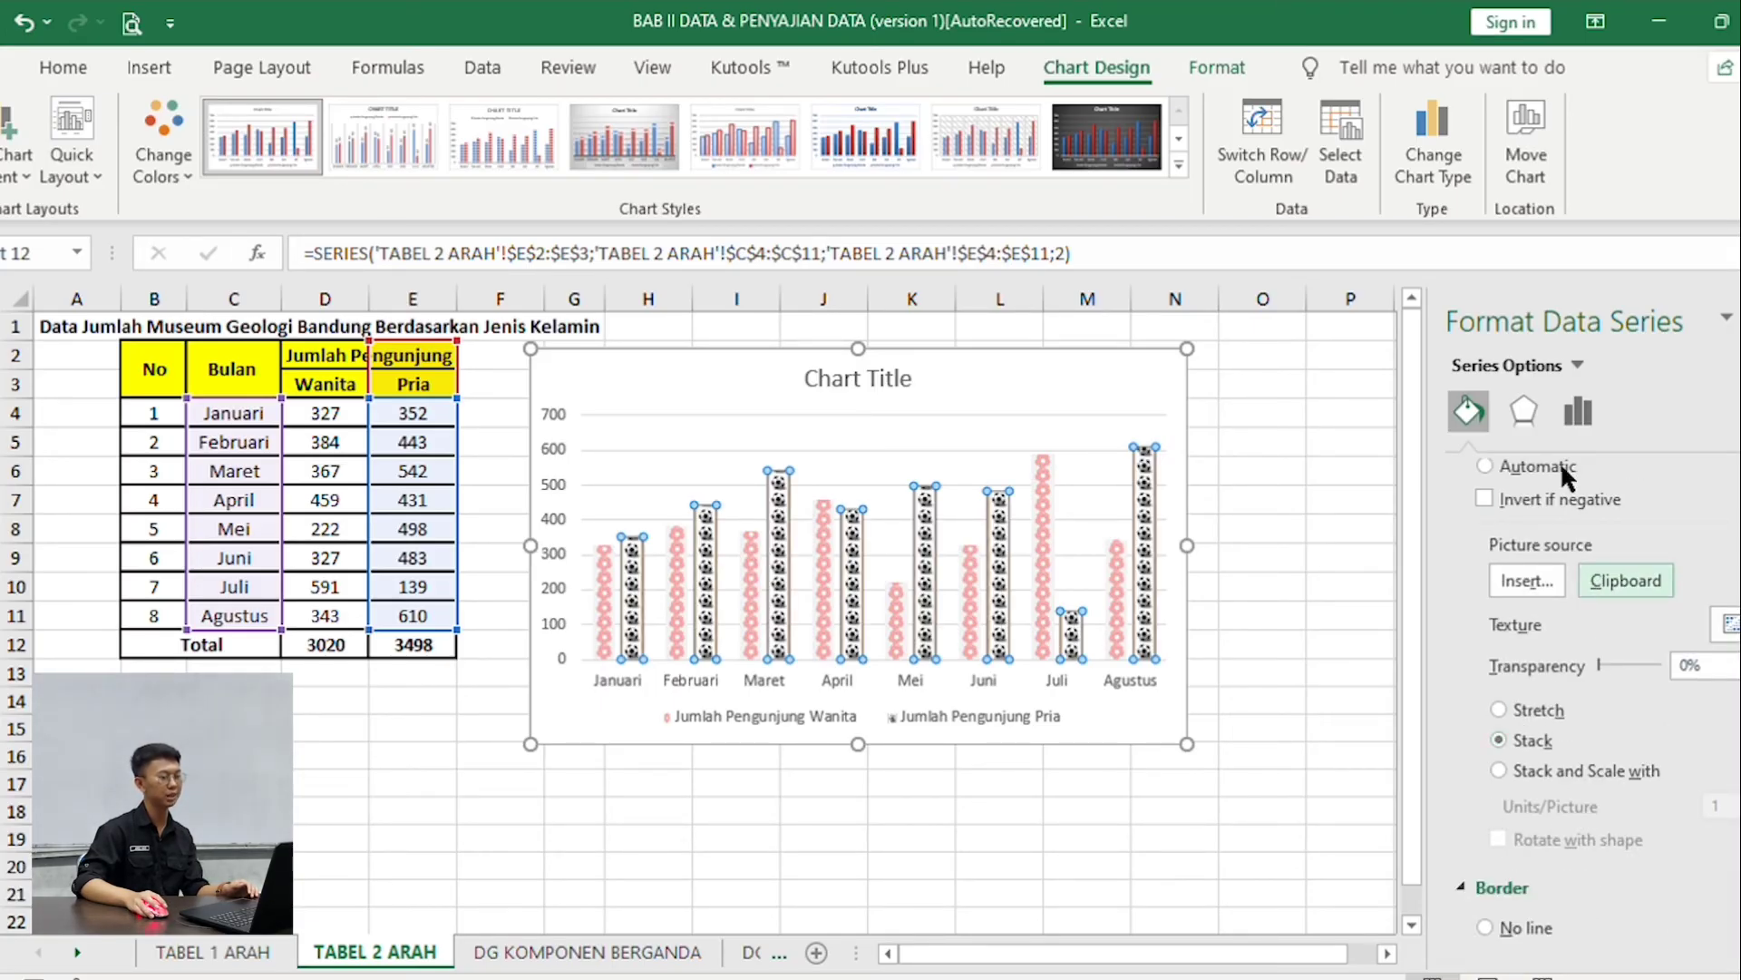
Set the series overlap of the Jumlah Pengunjung Pria columns to 0% and select the chart area.
left_click(1564, 406)
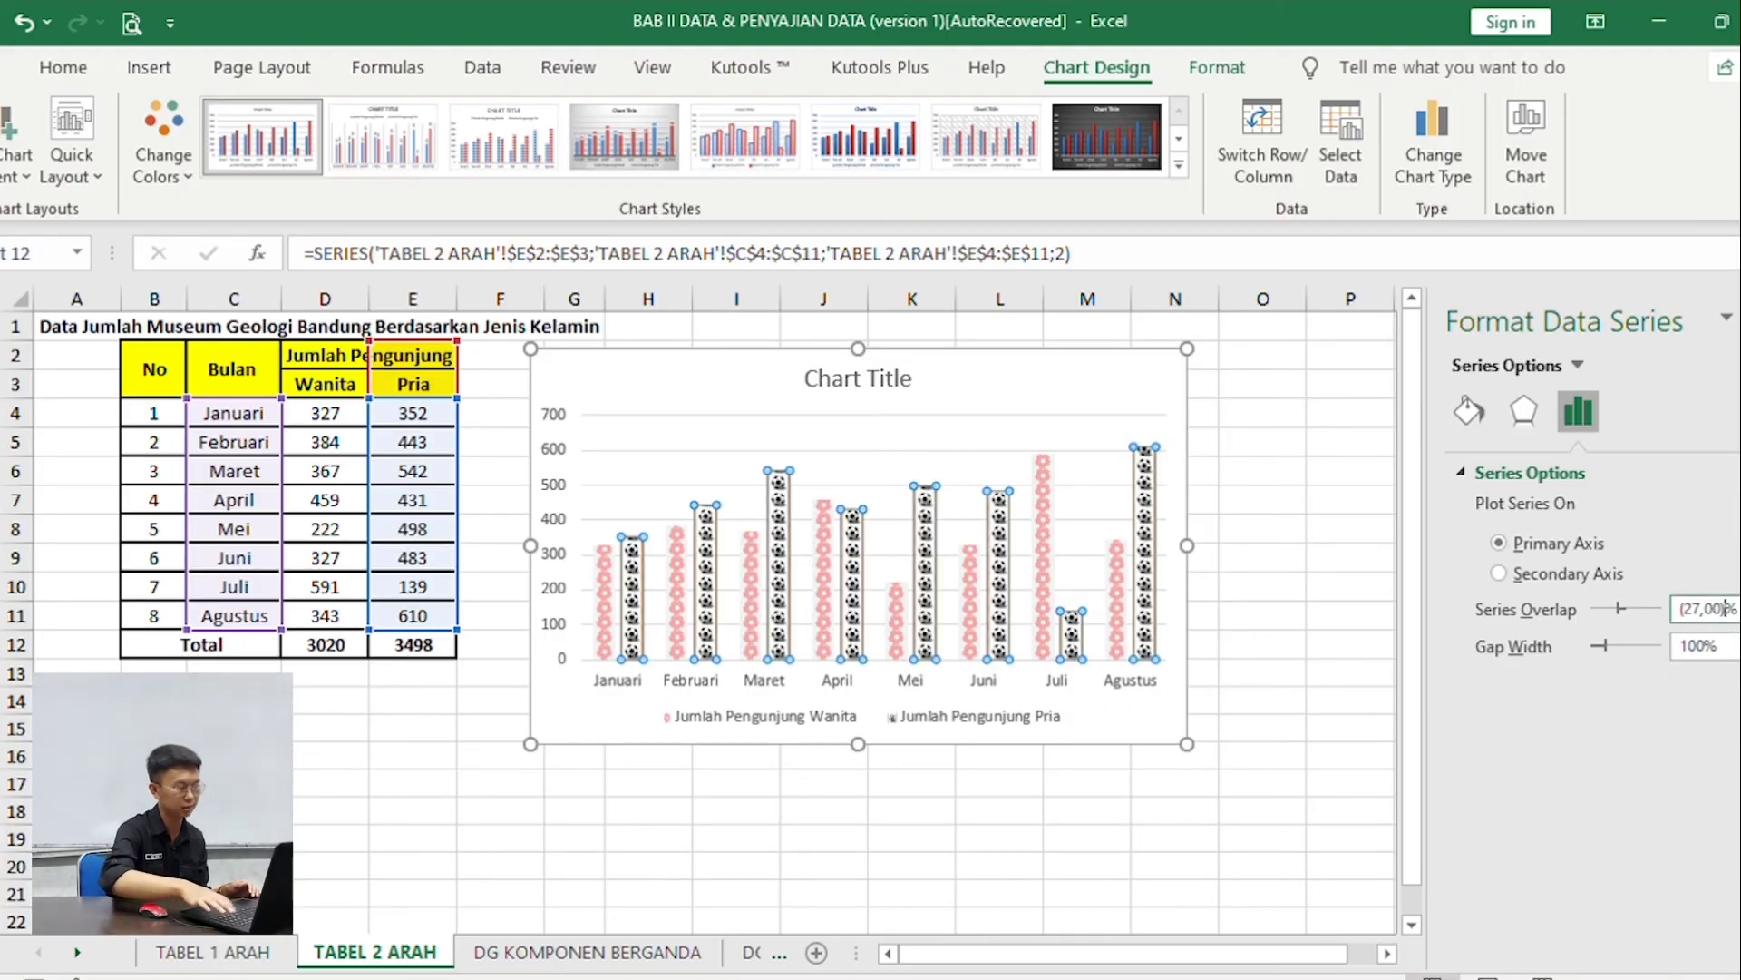
key("BackSpace")
key("BackSpace")
key("BackSpace")
key("BackSpace")
key("BackSpace")
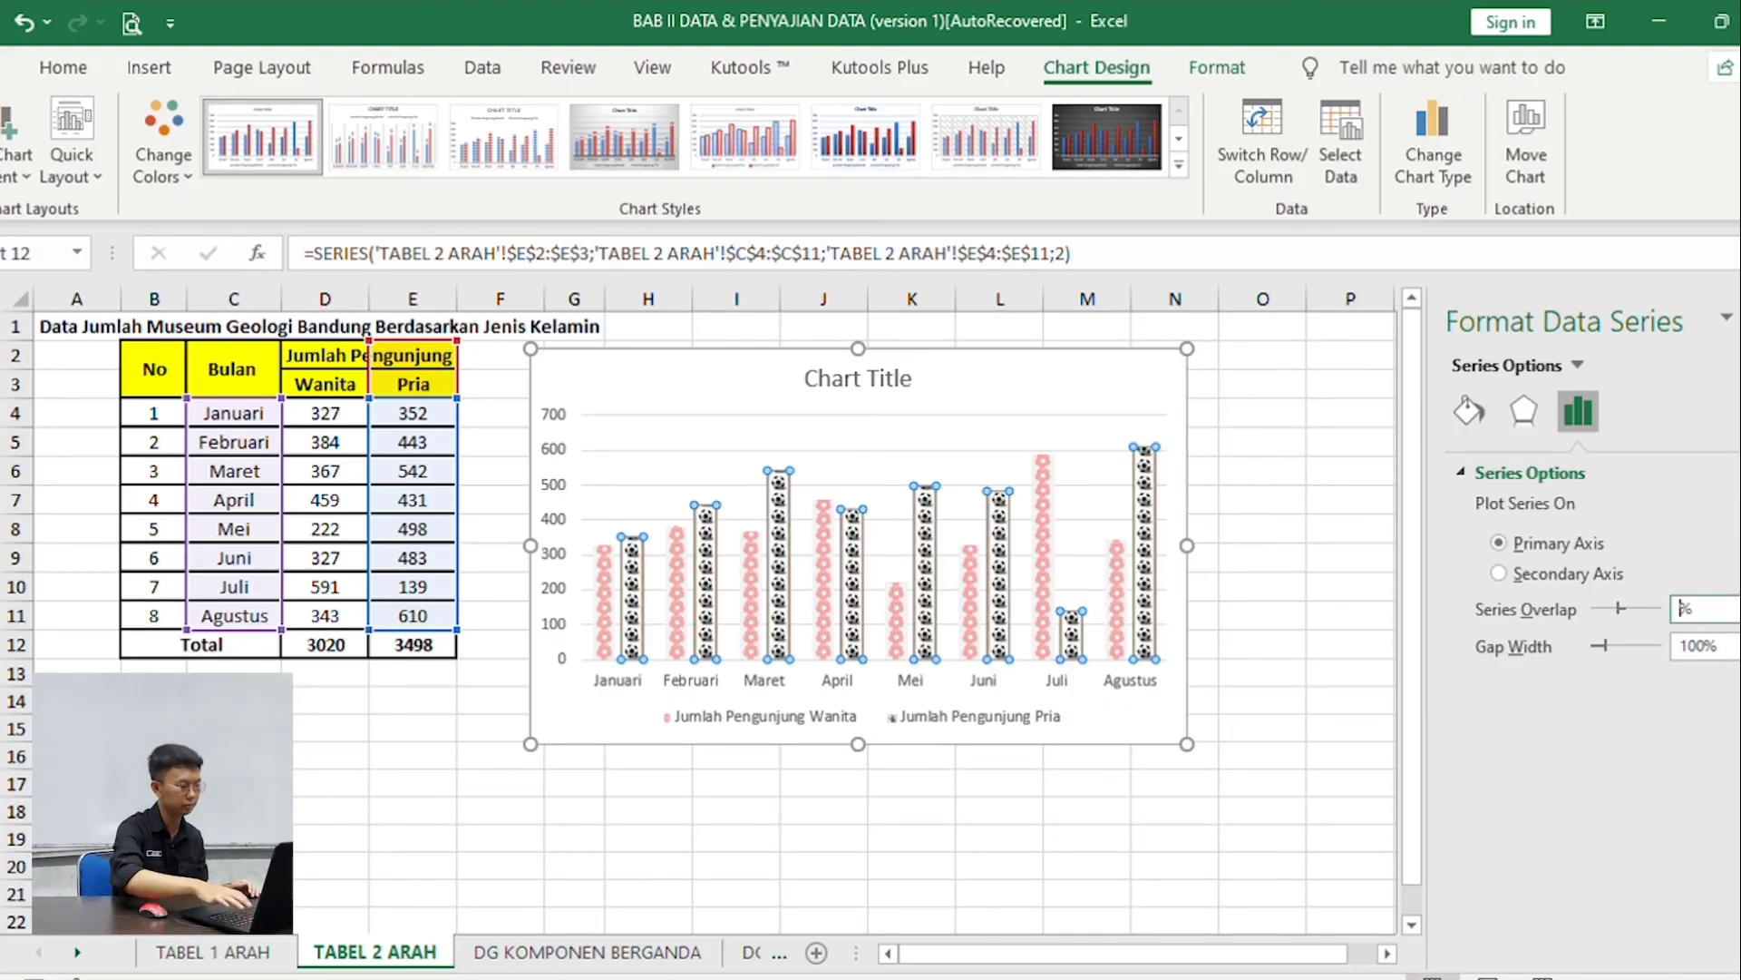
type("0")
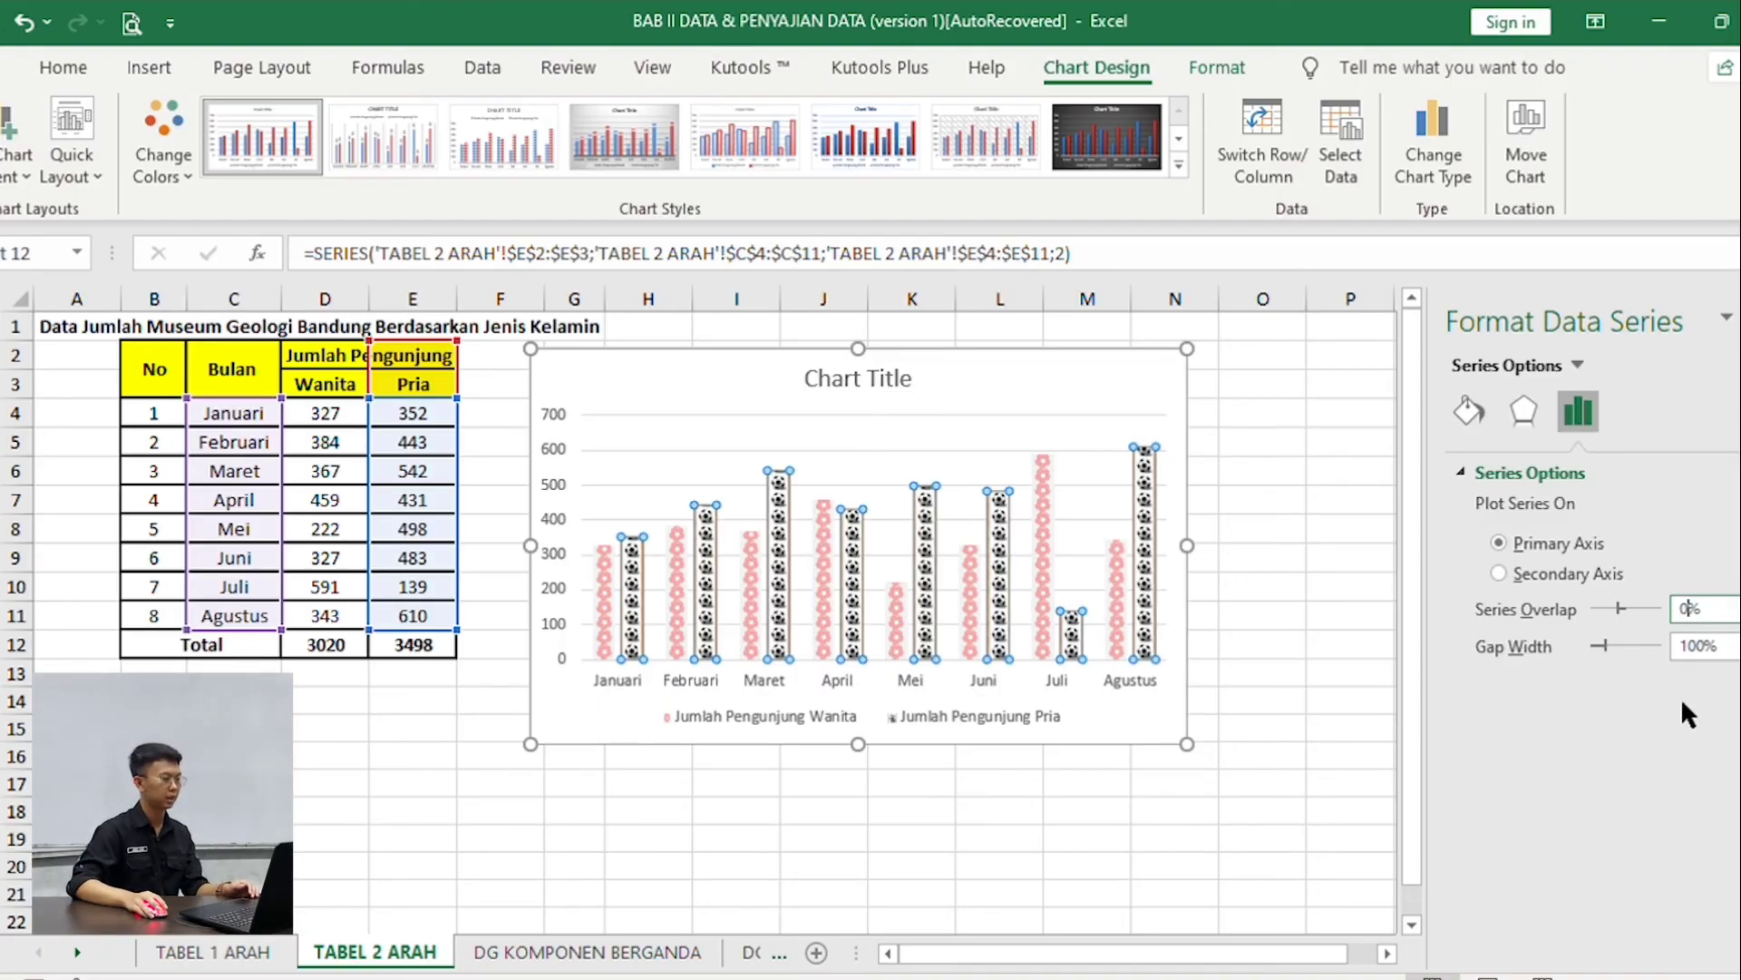
key("Return")
left_click(1451, 416)
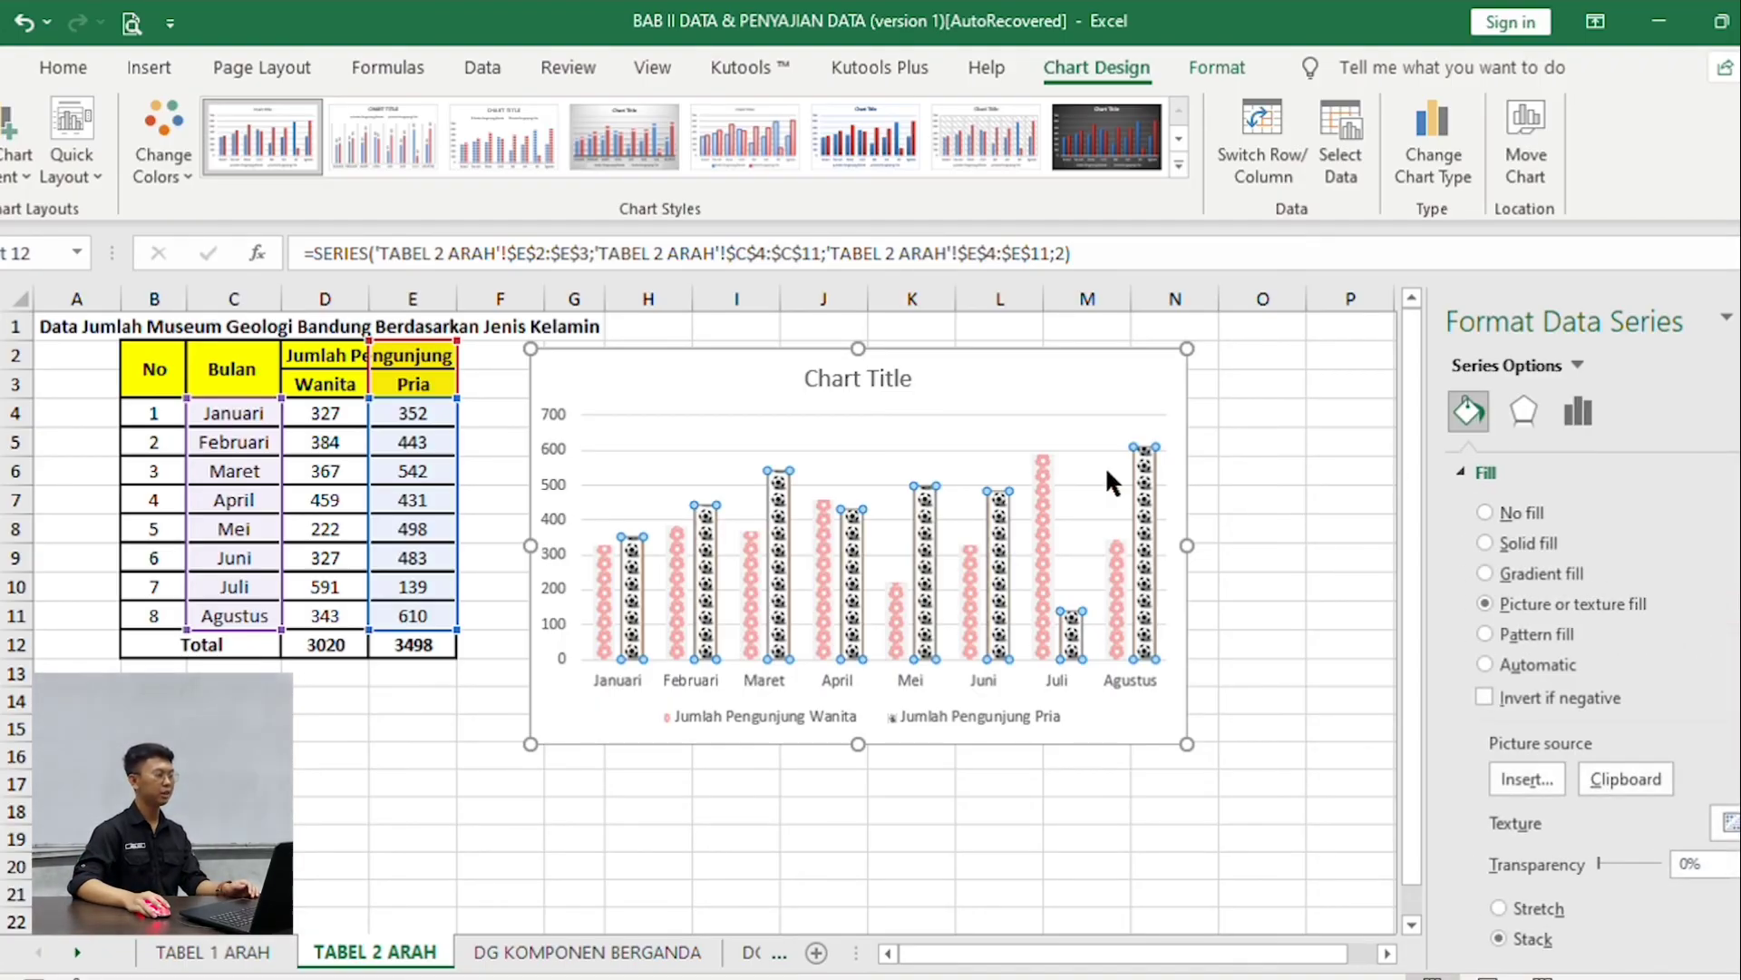
left_click(1069, 409)
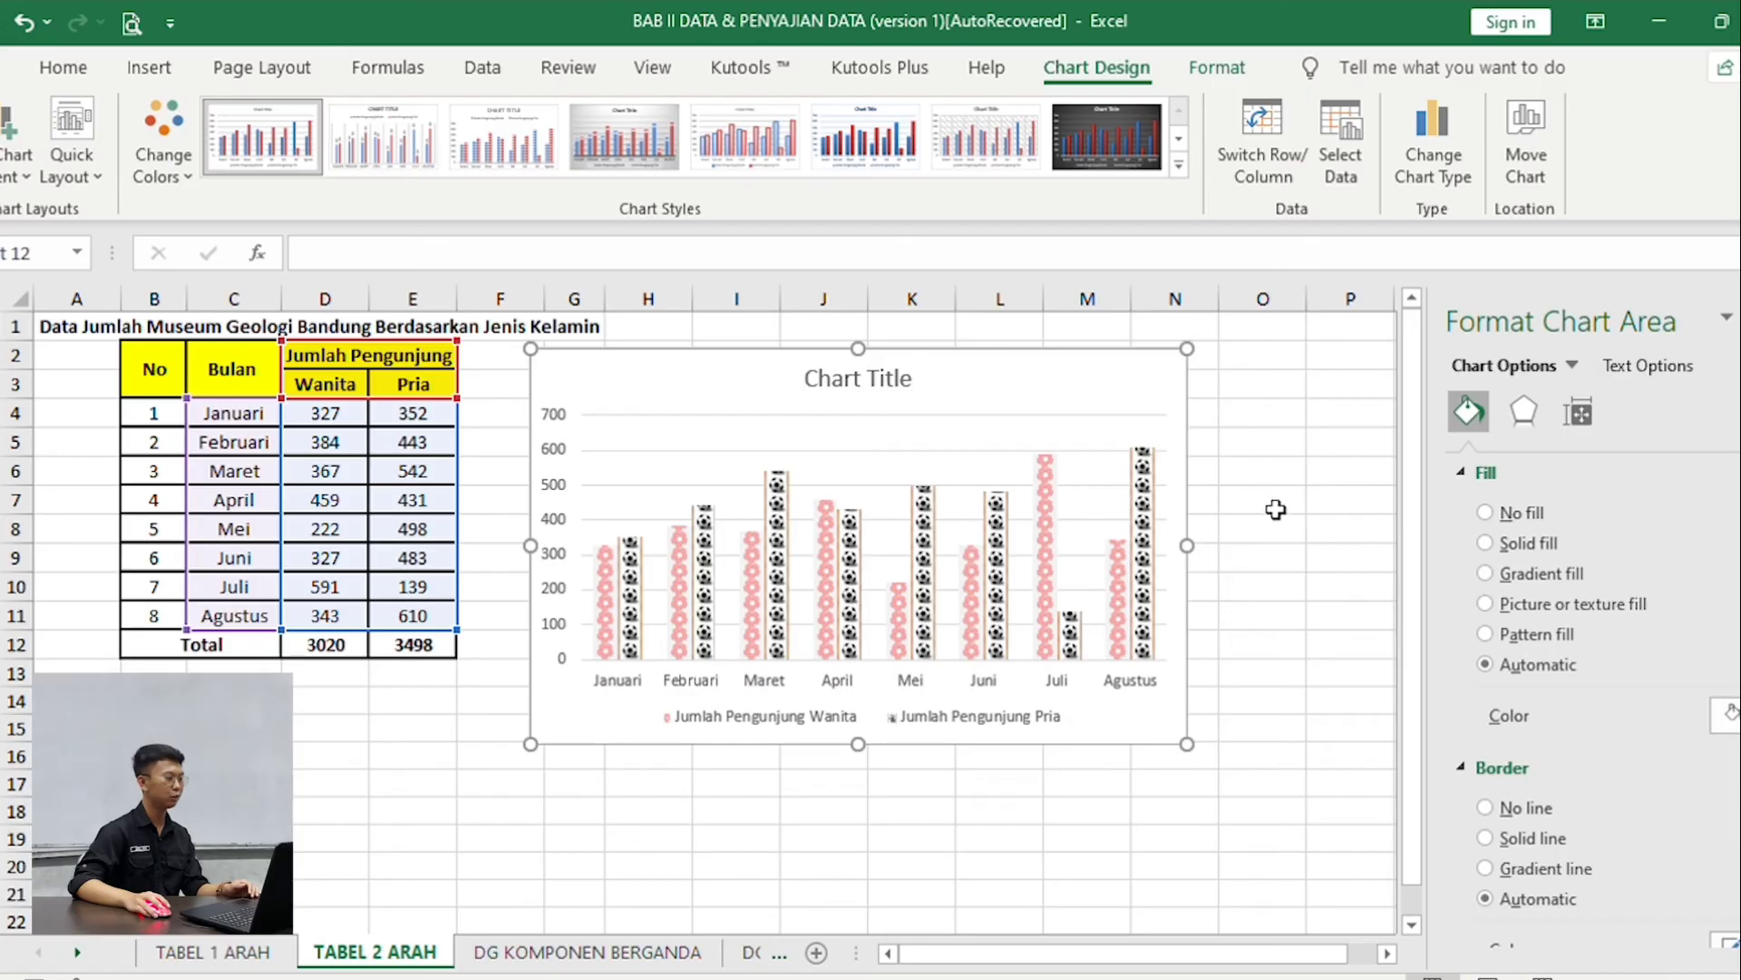
Move the chart slightly away from the table and shift its title slightly left within the chart.
left_click_drag(987, 388, 1049, 400)
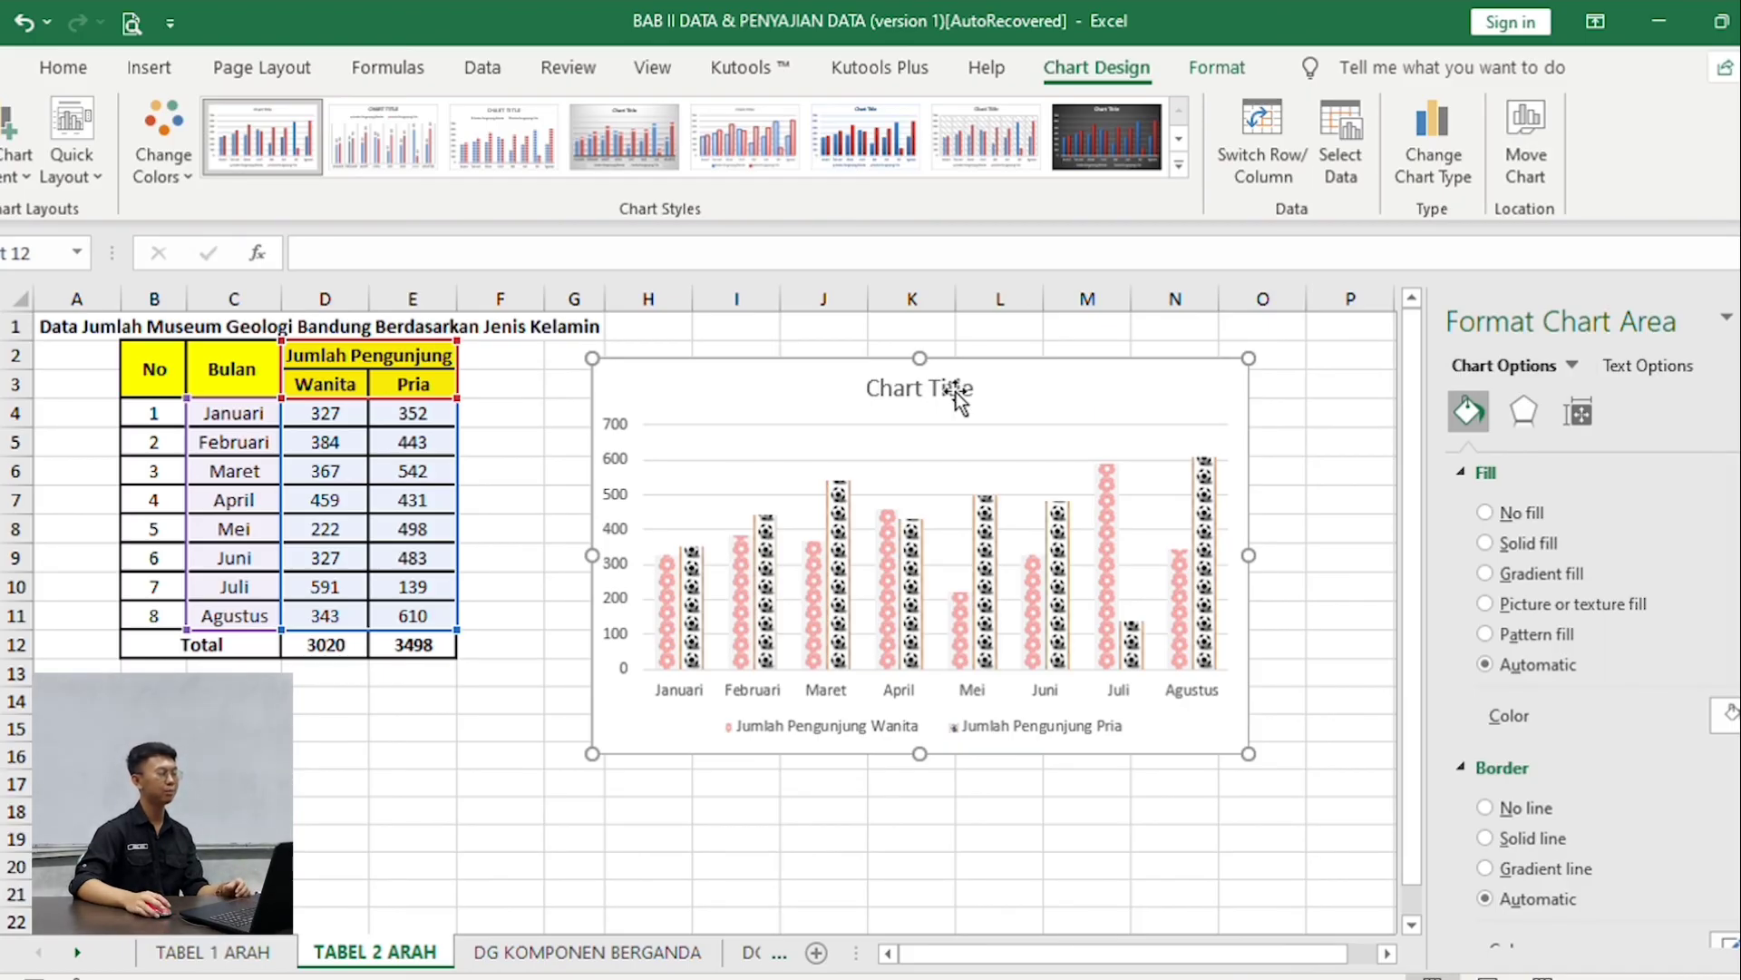
left_click_drag(885, 390, 821, 381)
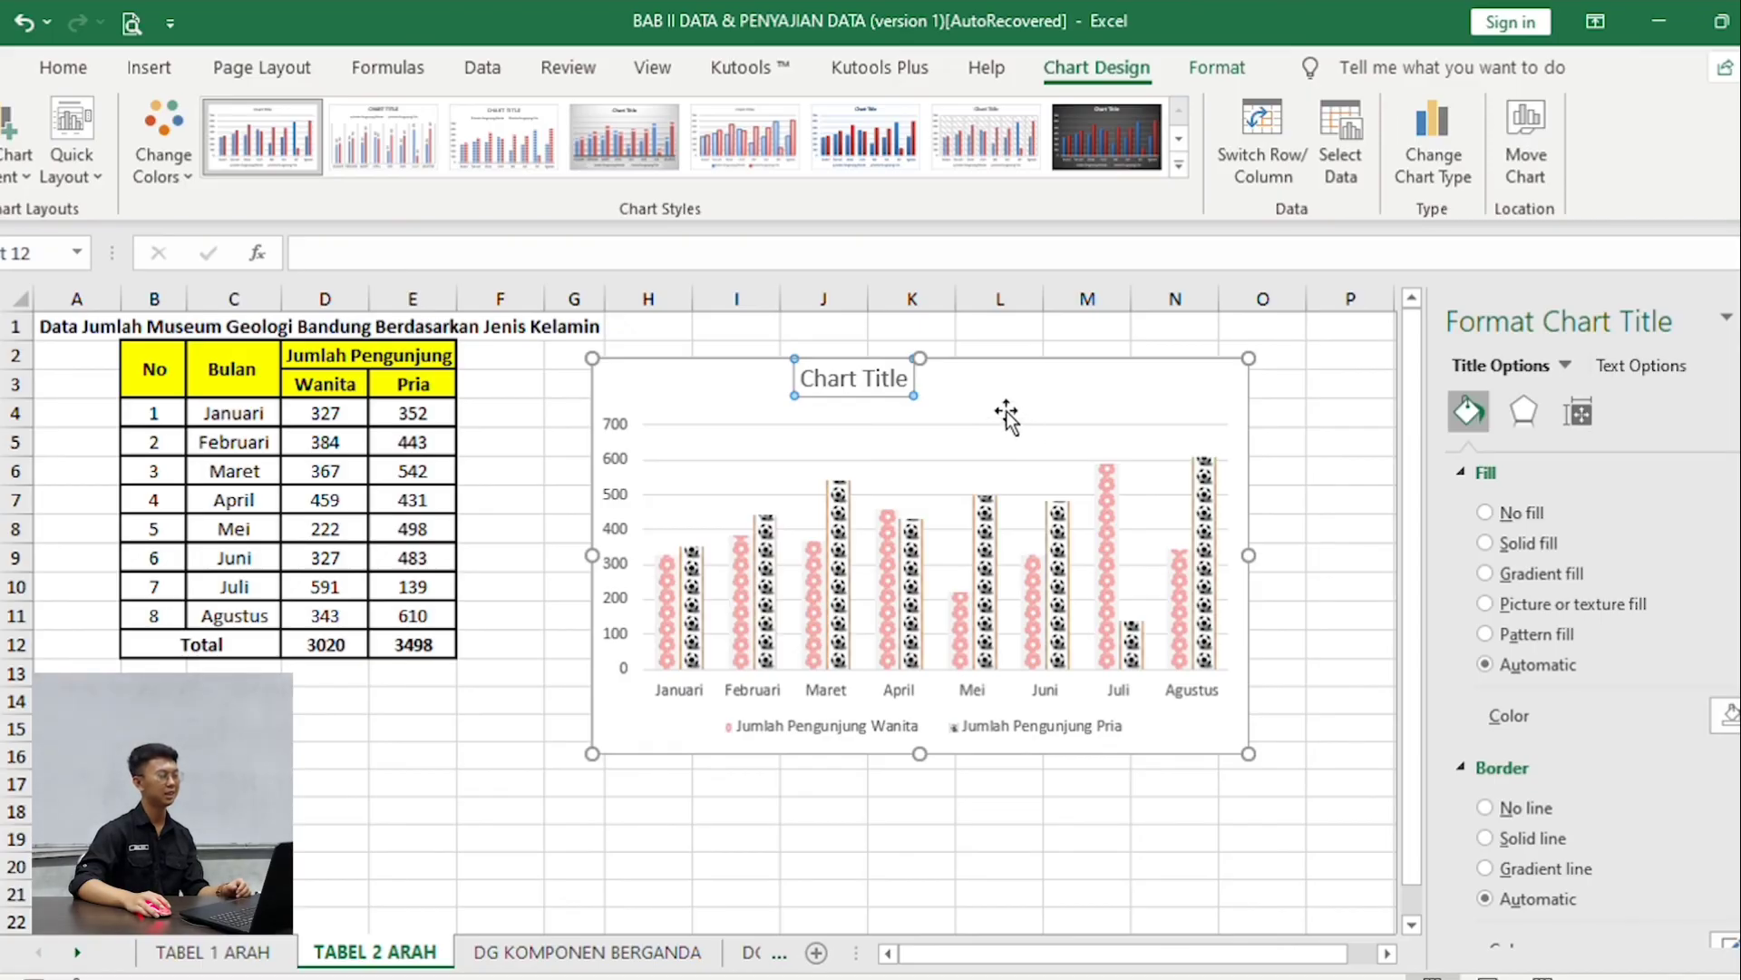